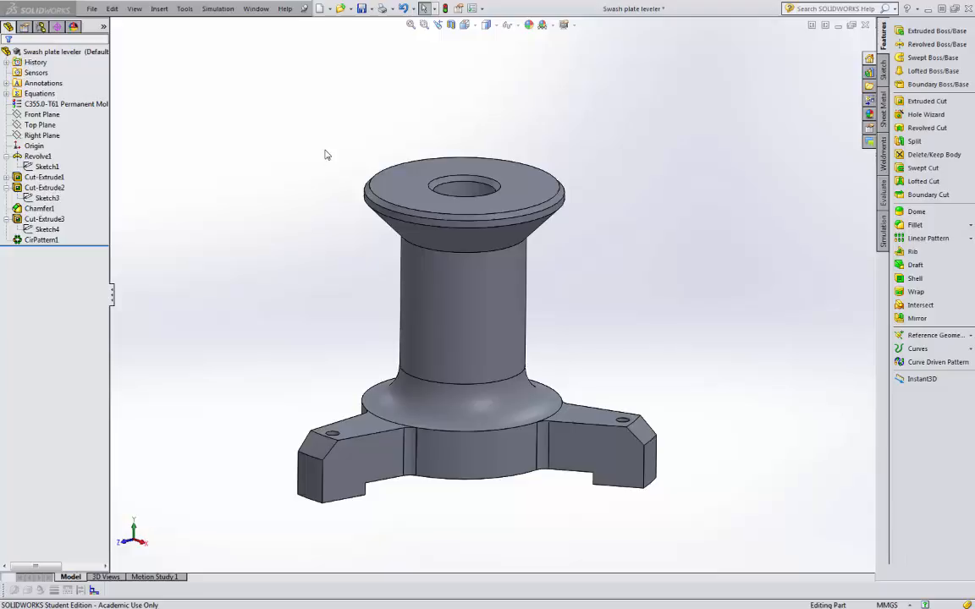
Step: Examine the swash plate leveler part from several sides and highlight the faces made by its first two extruded cuts
middle_click_drag(577, 262, 334, 381)
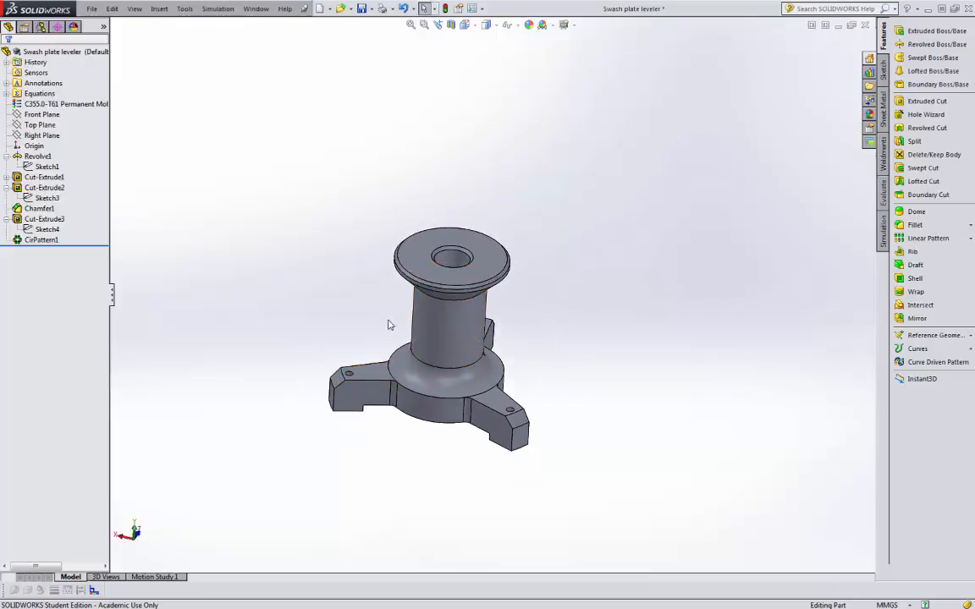
middle_click_drag(423, 317, 381, 318)
scroll(382, 325, "up", 3)
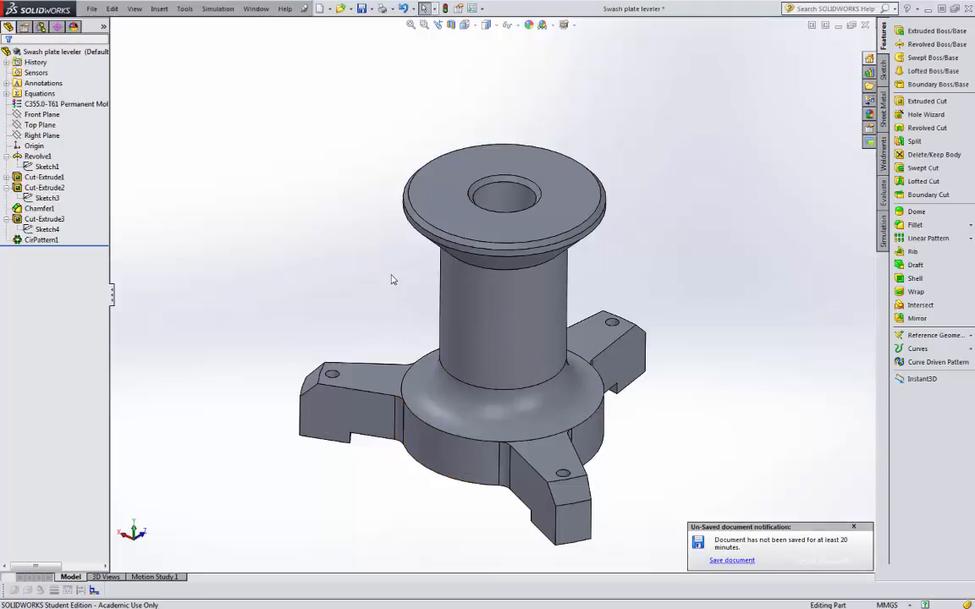
scroll(402, 309, "up", 3)
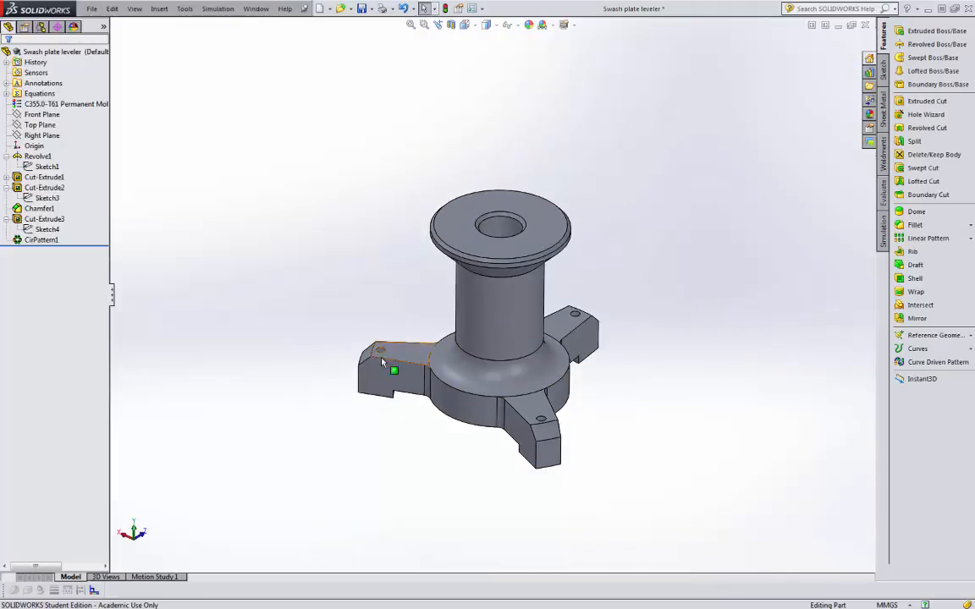
middle_click_drag(621, 438, 402, 410)
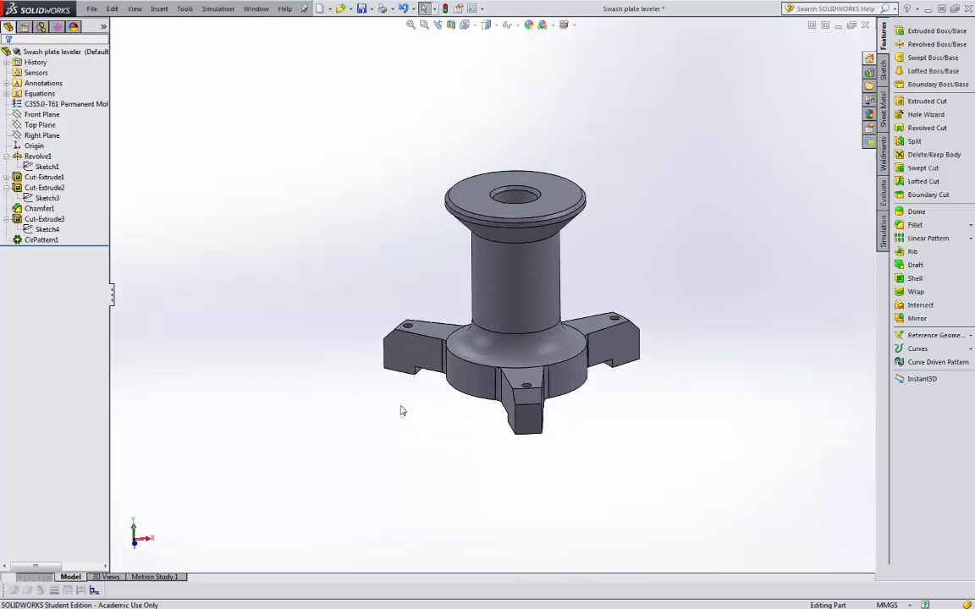
left_click(29, 156)
left_click(45, 177)
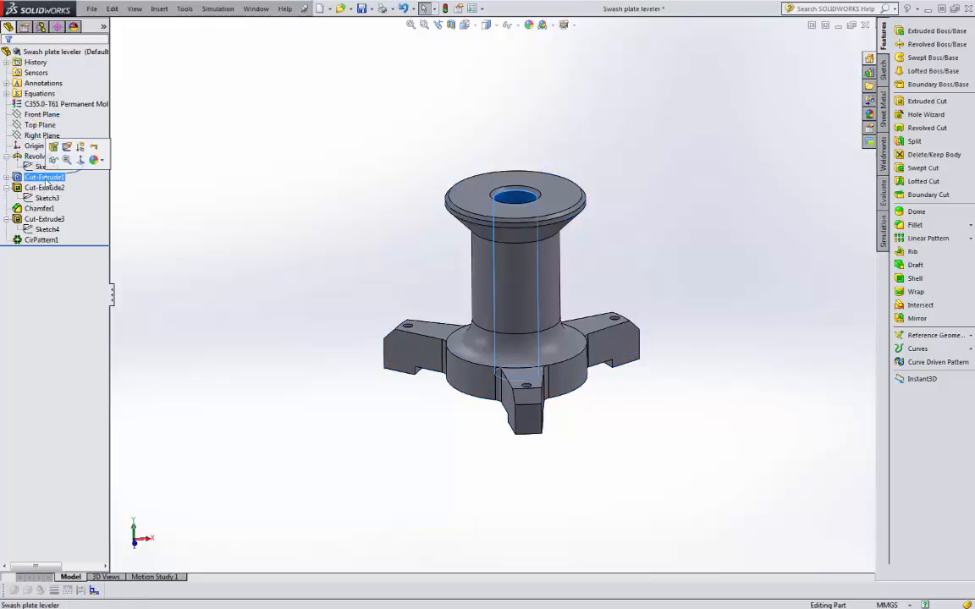
left_click(46, 188)
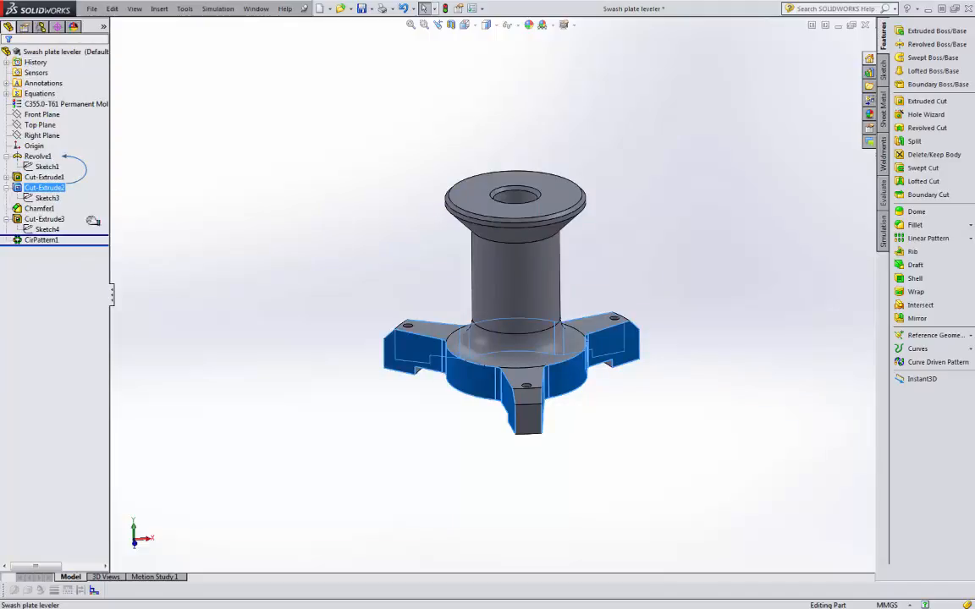
Step: Roll the part history back to just after Revolve1 and advance it feature by feature to the end to review the build sequence
mouse_move(93, 222)
left_mouse_down()
mouse_move(77, 164)
mouse_move(83, 173)
left_mouse_up()
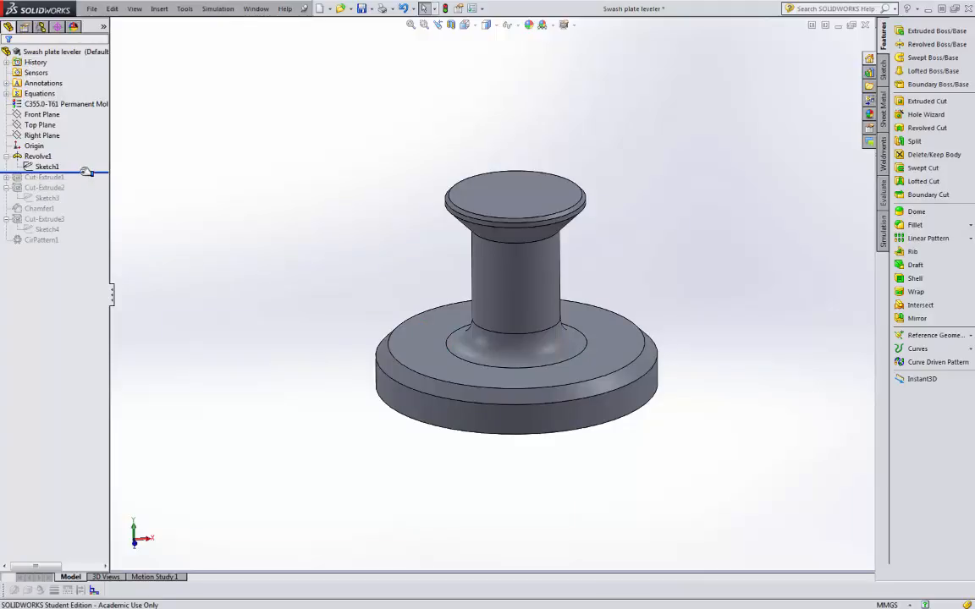
left_click_drag(86, 171, 87, 184)
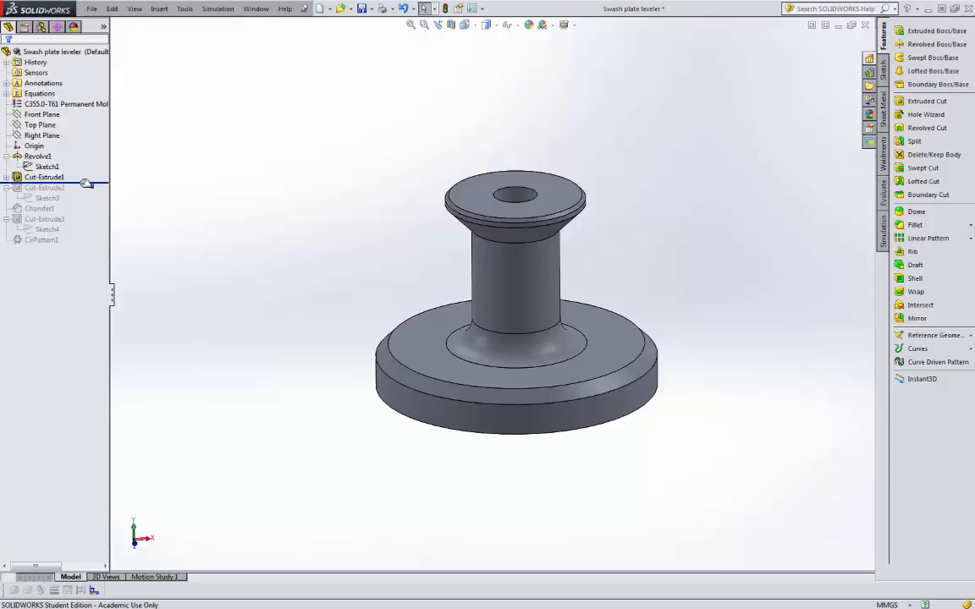
left_click_drag(86, 184, 88, 189)
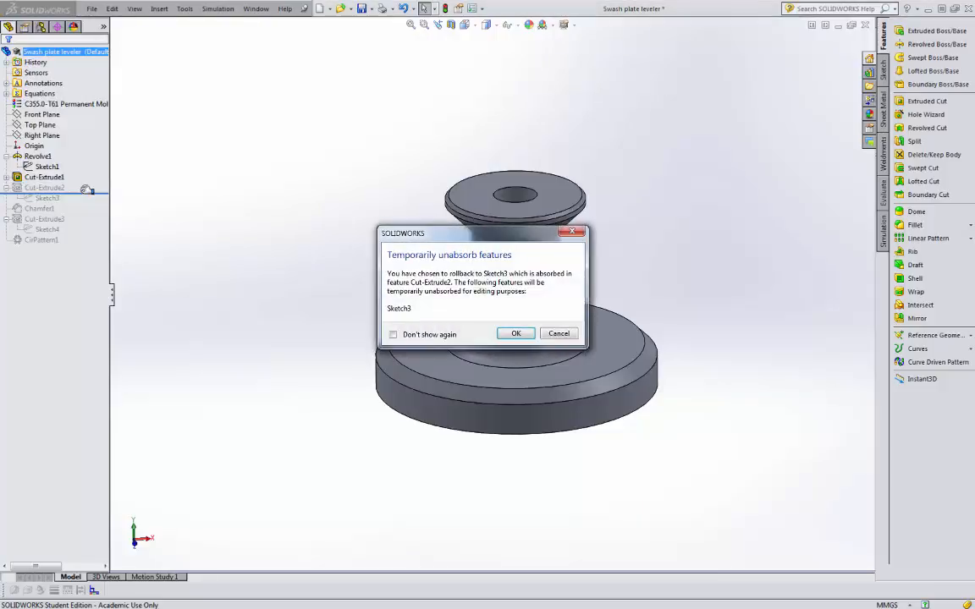
left_click(516, 334)
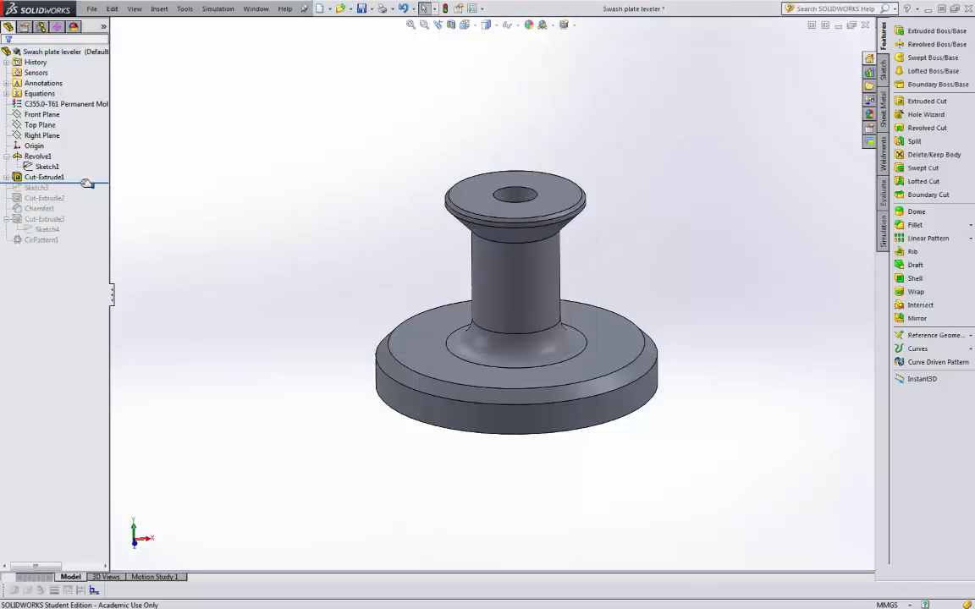
left_click_drag(86, 183, 88, 203)
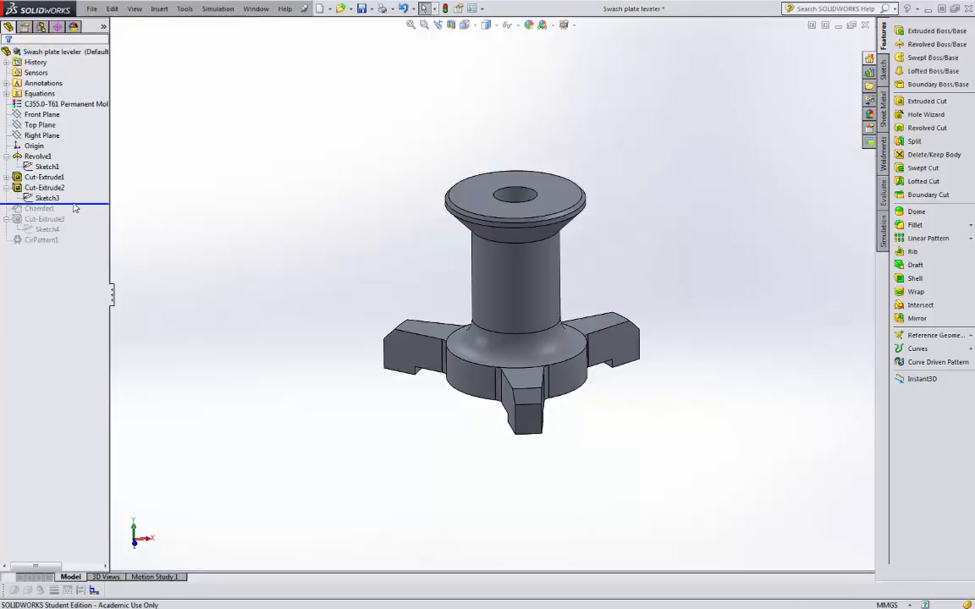
left_click_drag(78, 205, 83, 246)
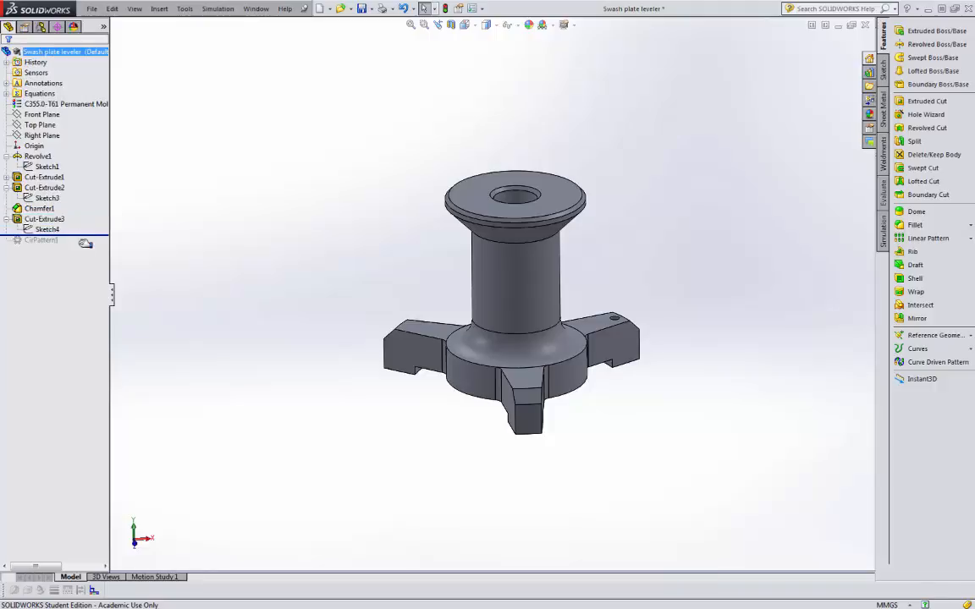
mouse_move(268, 121)
middle_mouse_down()
mouse_move(278, 214)
mouse_move(302, 244)
mouse_move(358, 190)
mouse_move(312, 163)
mouse_move(283, 94)
mouse_move(261, 138)
middle_mouse_up()
scroll(644, 307, "down", 5)
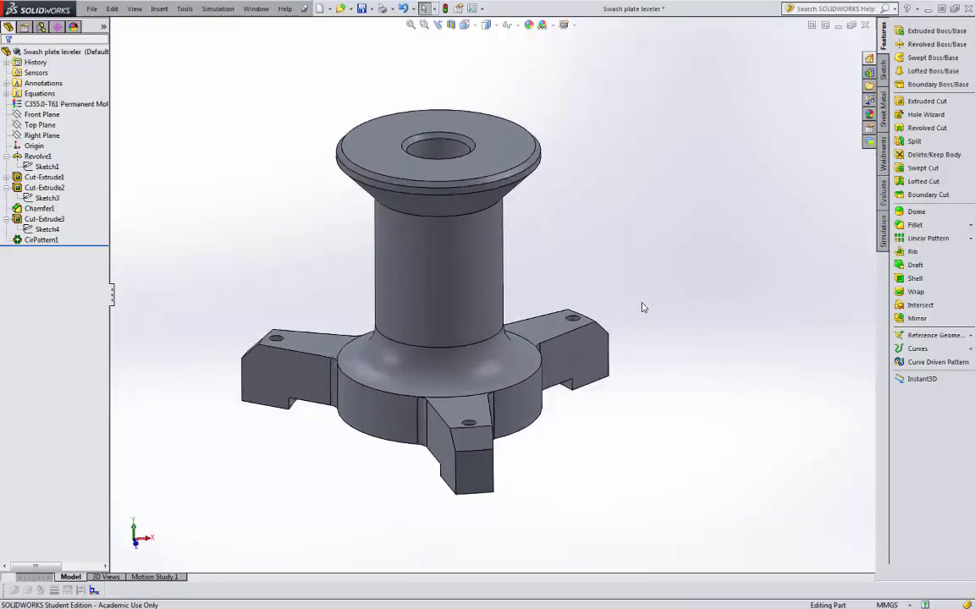
scroll(567, 243, "up", 2)
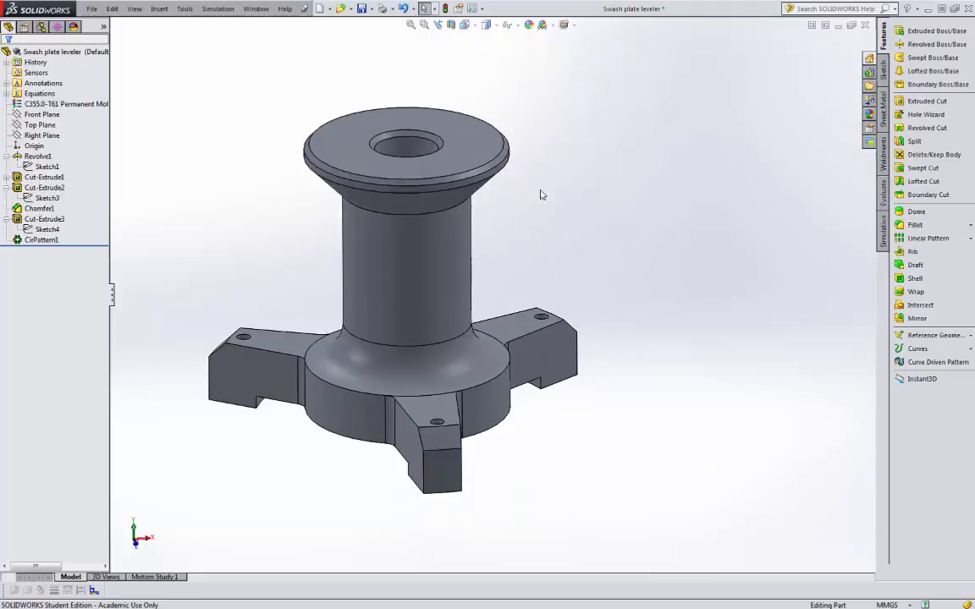
Step: Create a drawing from the part on a standard A4 (ISO) sheet with the sheet format displayed
left_click(331, 10)
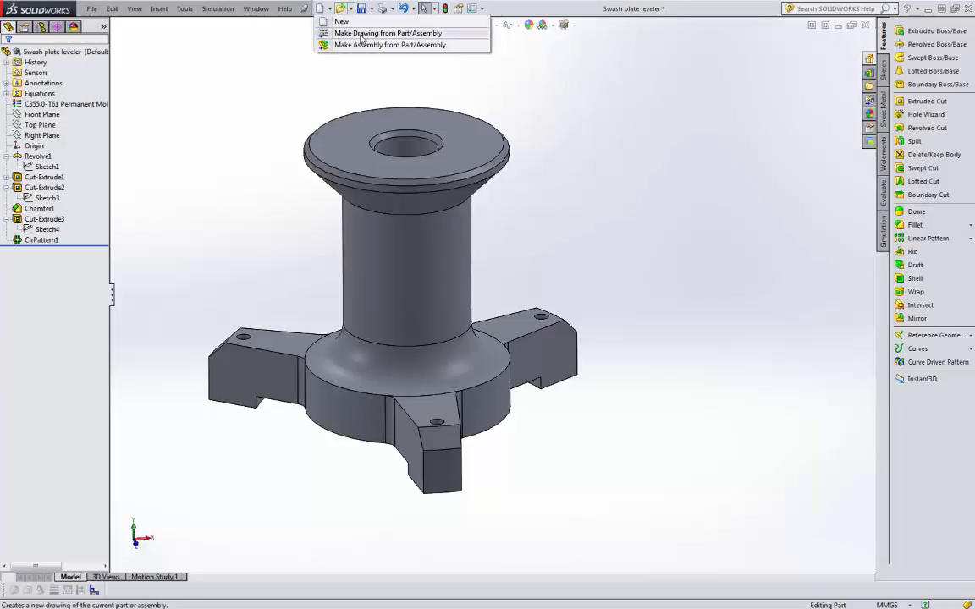
left_click(449, 34)
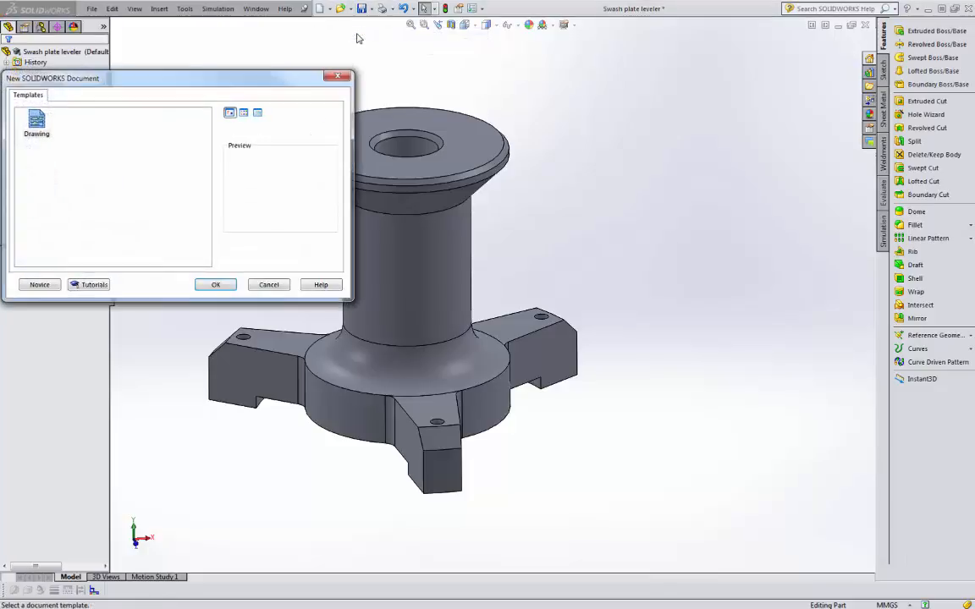
left_click(216, 284)
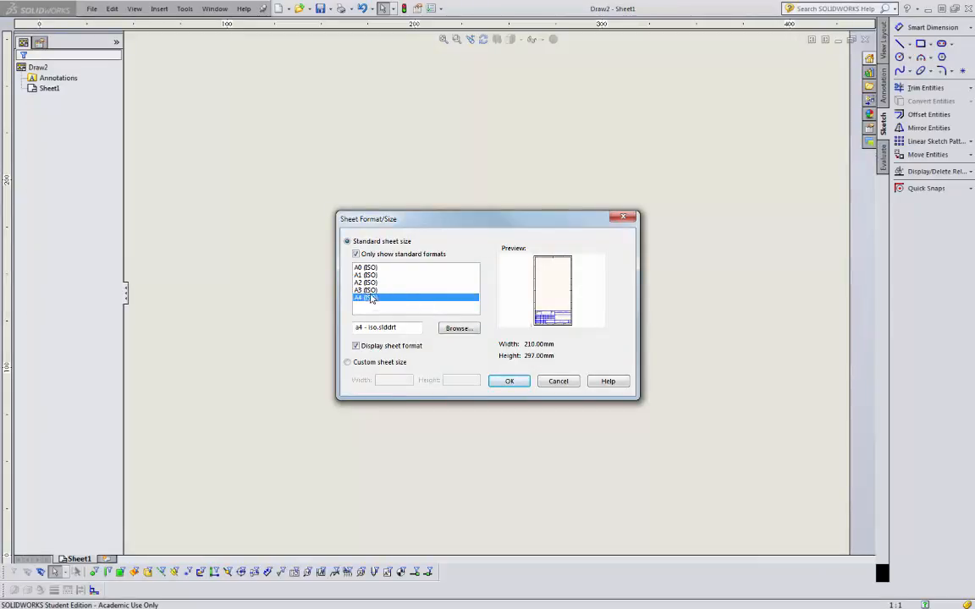
key("Up")
key("Up")
key("Up")
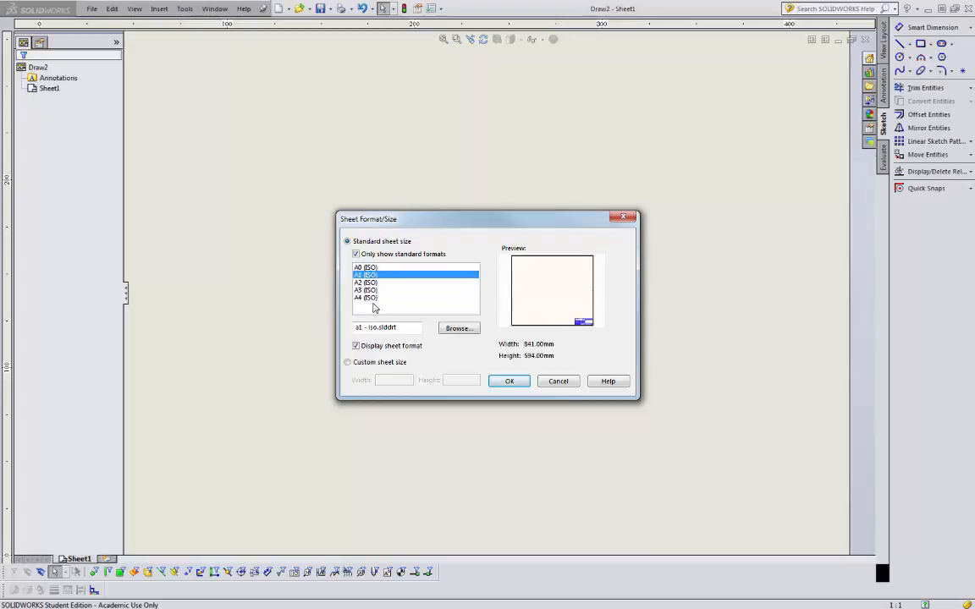
left_click(369, 299)
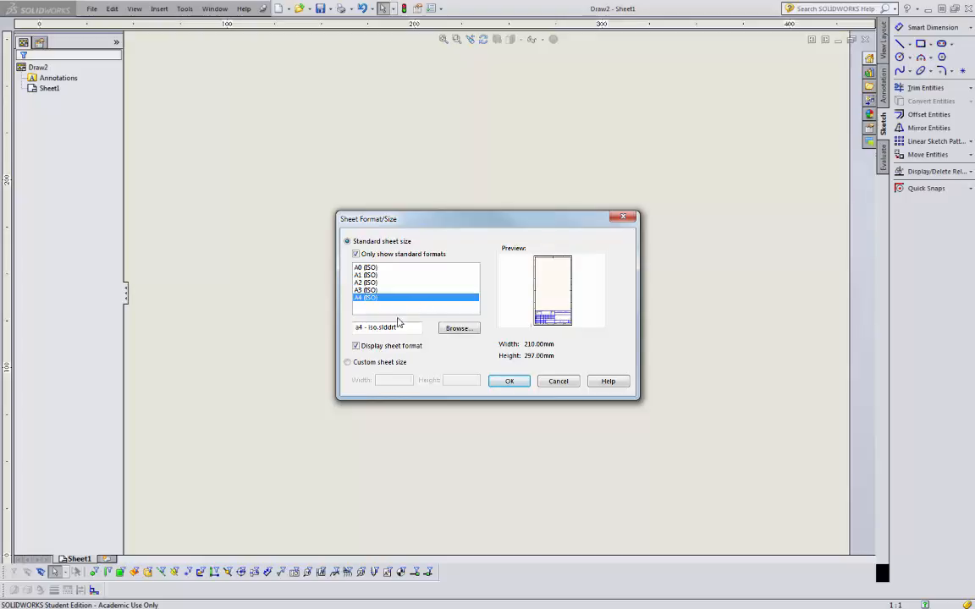
left_click(359, 347)
left_click(364, 348)
left_click(518, 382)
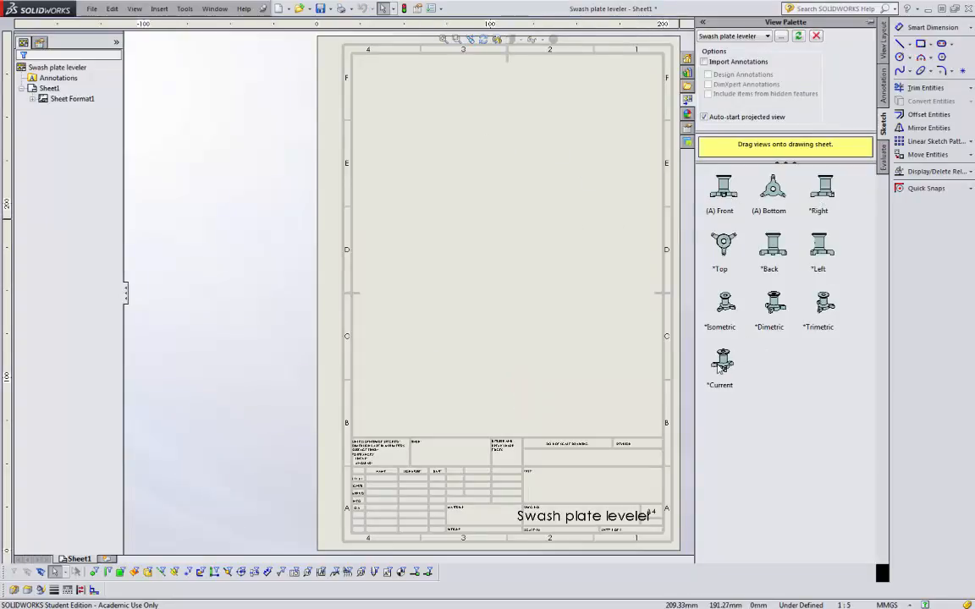
Step: Place the front view mid-sheet with projected top, bottom and isometric views, and move the isometric view up into the sheet's upper corner
left_click(724, 190)
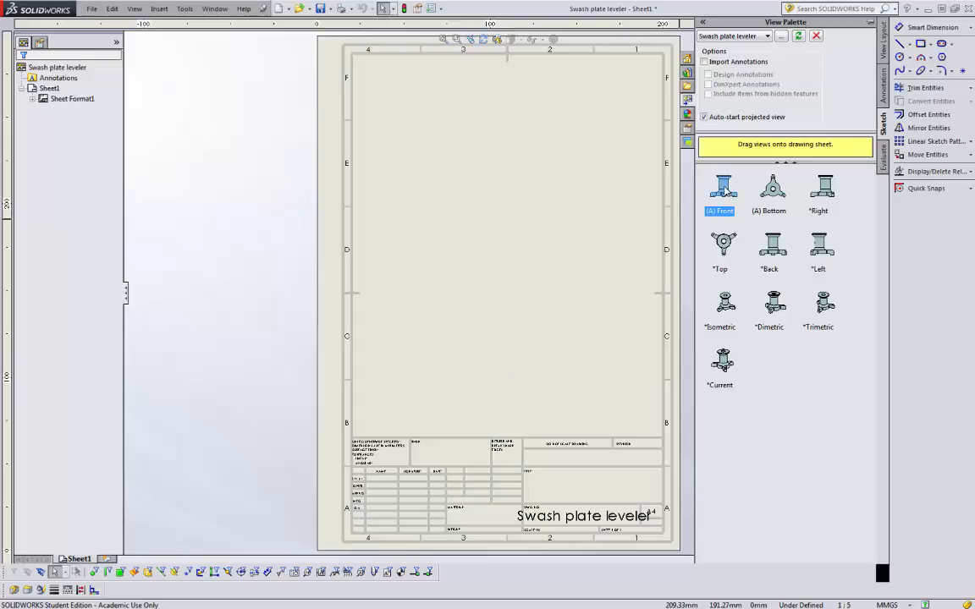
left_click_drag(724, 190, 499, 269)
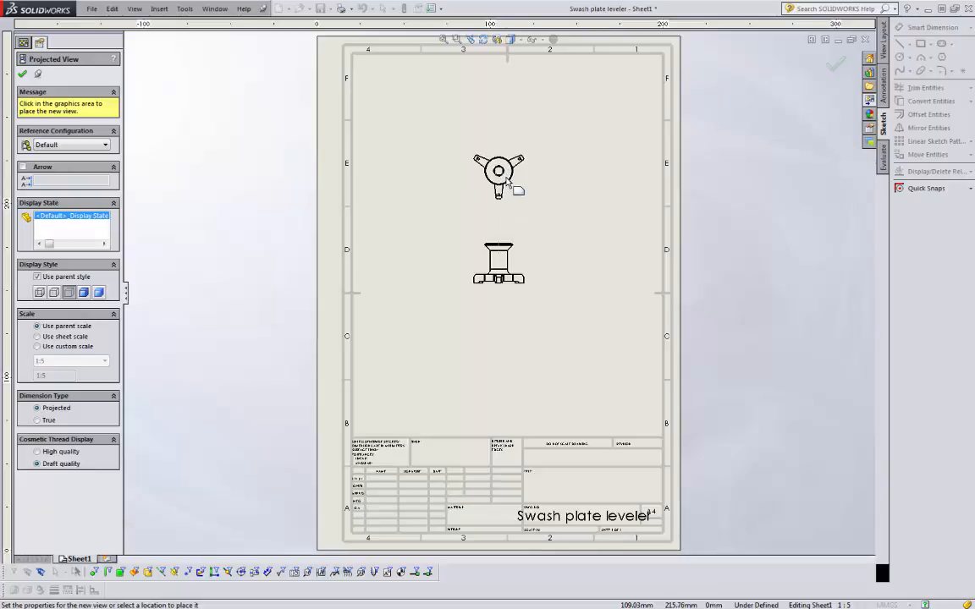
left_click(507, 181)
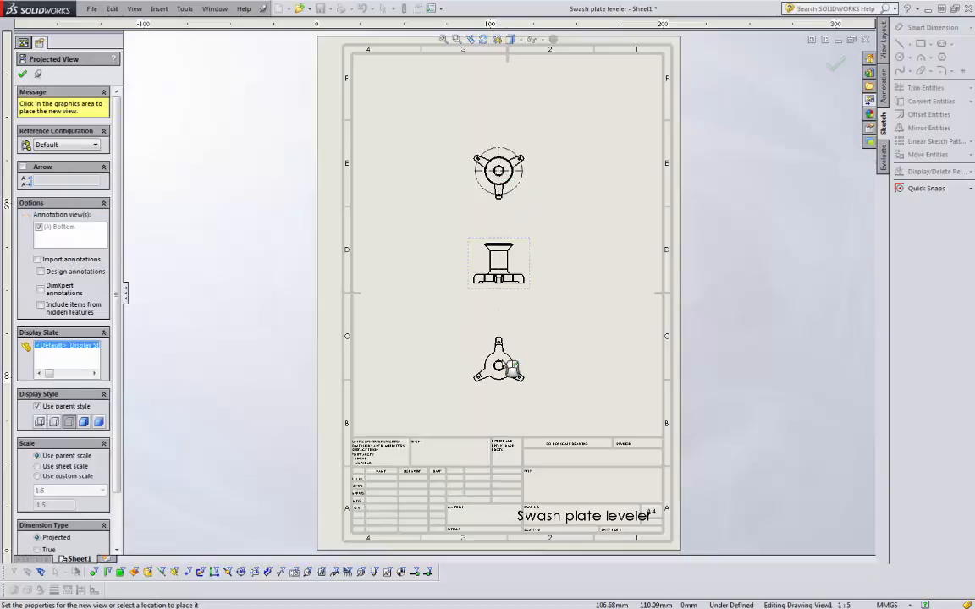
left_click(500, 363)
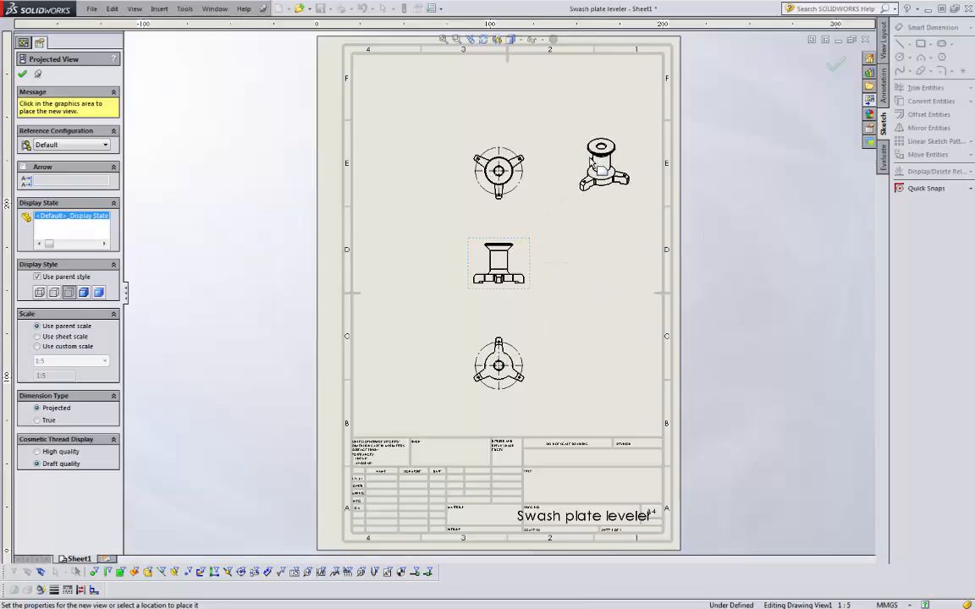
left_click(591, 164)
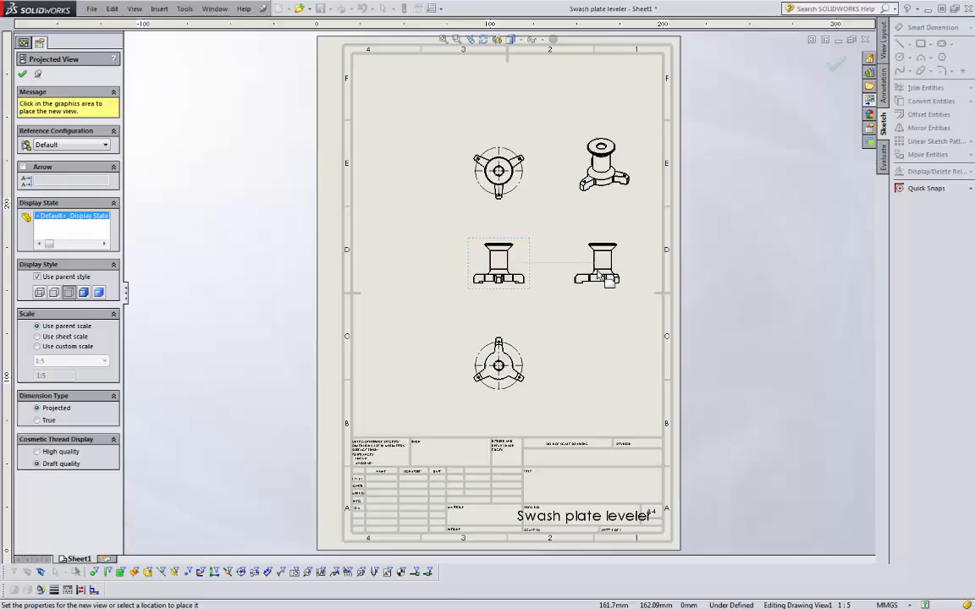
key("Escape")
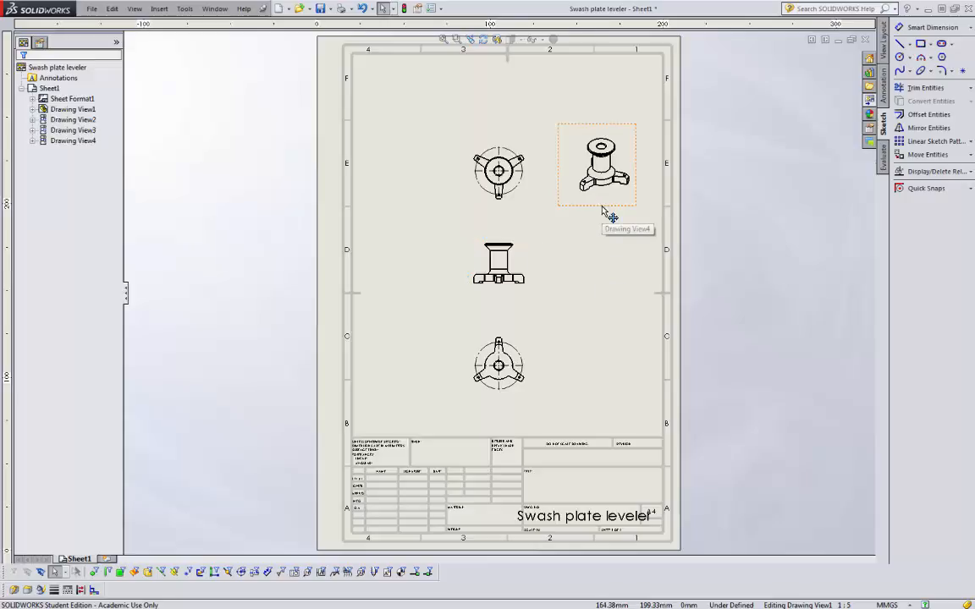
mouse_move(610, 212)
left_mouse_down()
mouse_move(623, 144)
mouse_move(609, 197)
mouse_move(590, 164)
mouse_move(558, 157)
mouse_move(608, 163)
left_mouse_up()
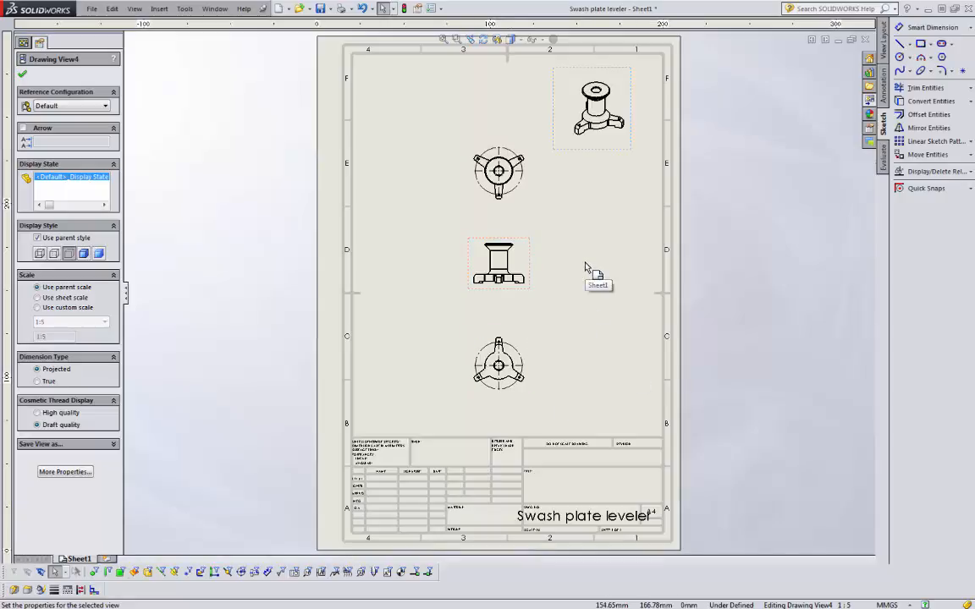
Step: Set the drawing sheet's scale to 1:2 and choose the A3 (ISO) size in its properties
right_click(410, 168)
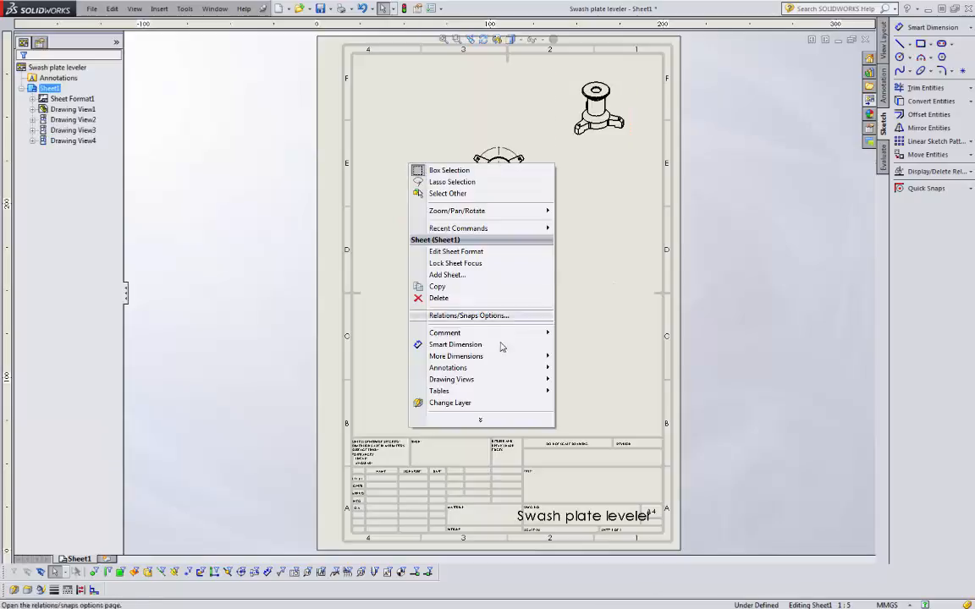
left_click(481, 422)
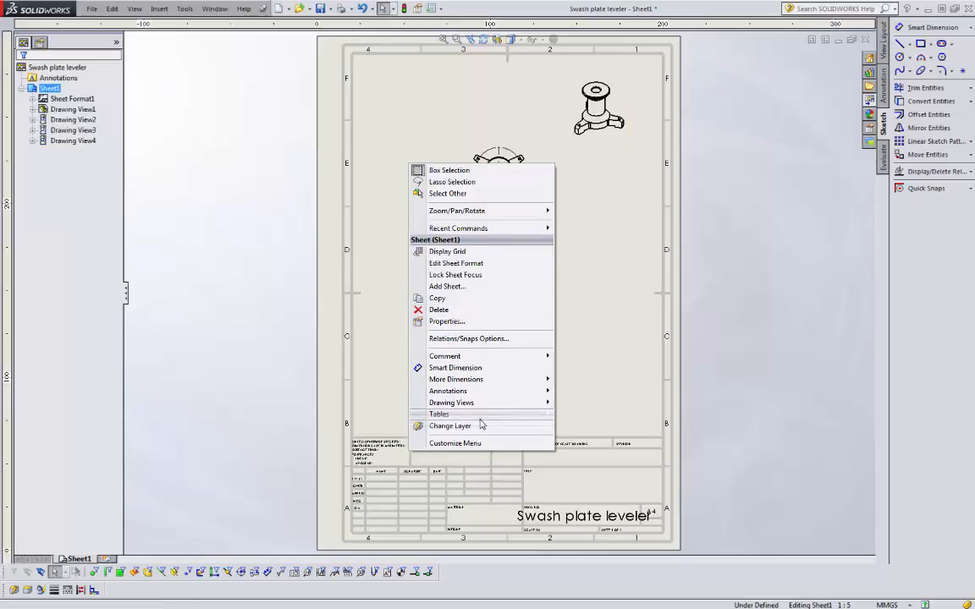
left_click(446, 322)
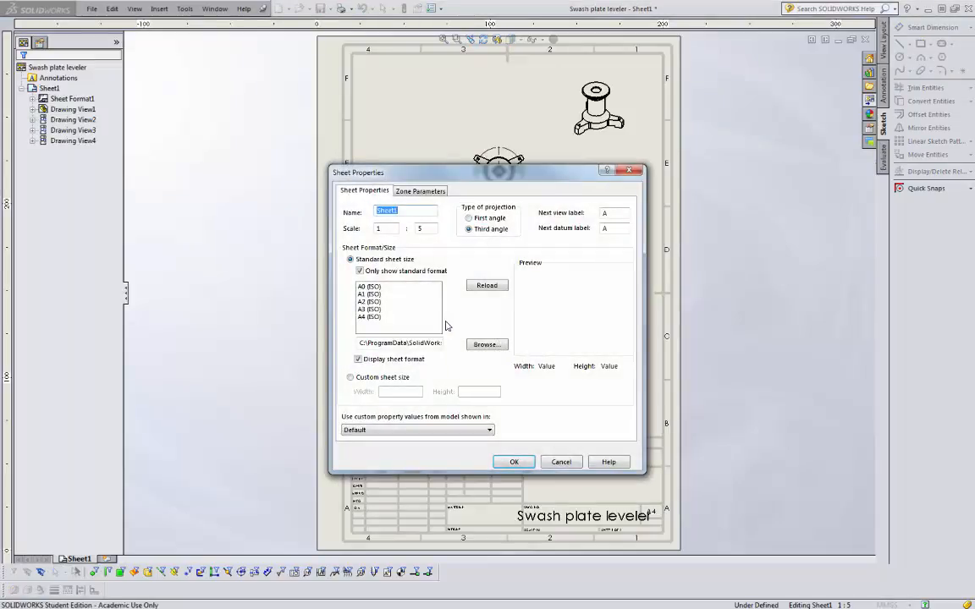
left_click(370, 309)
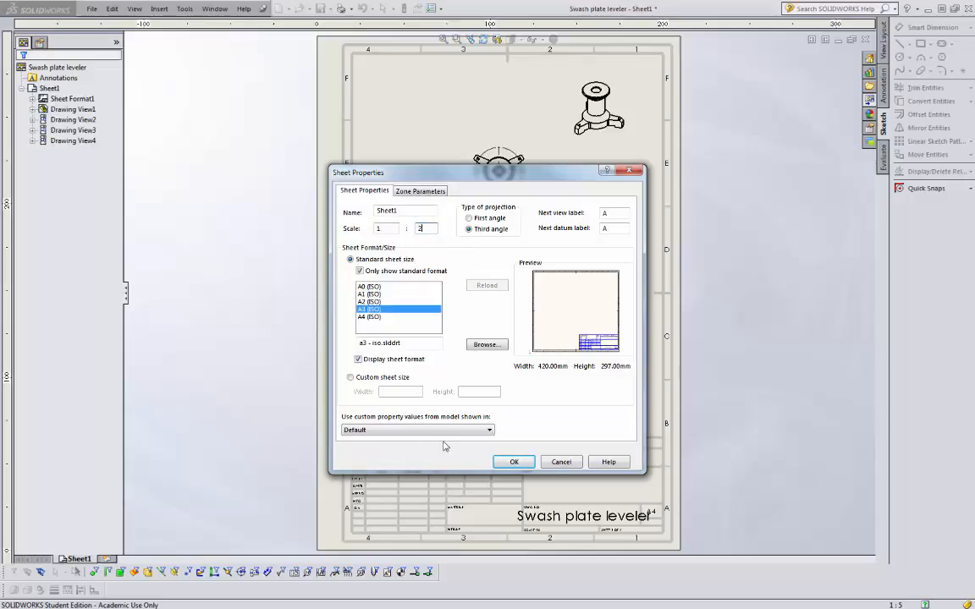
left_click(514, 463)
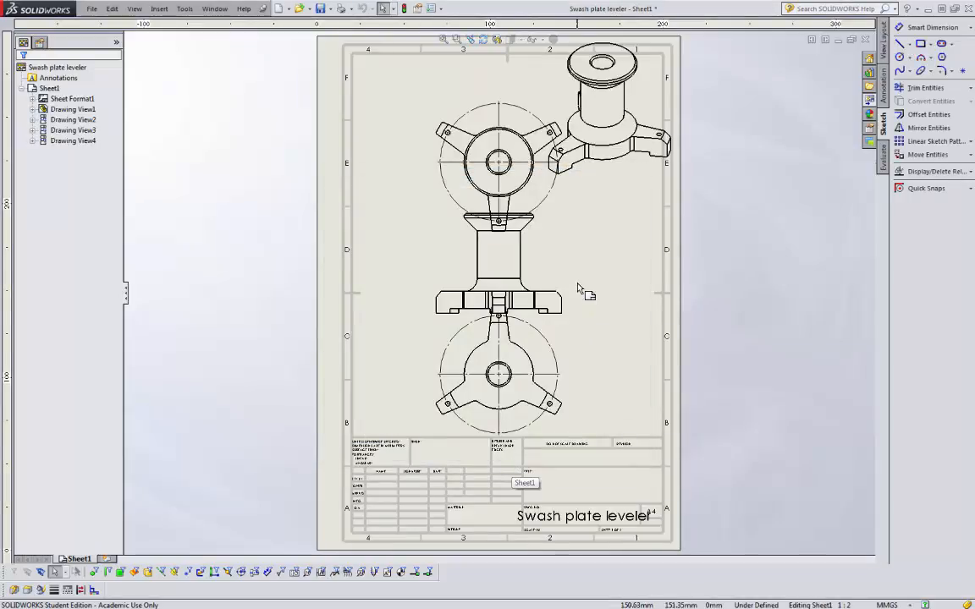
left_click(590, 264)
Step: Apply the standard A3 (ISO) size to the drawing sheet through its sheet properties
right_click(405, 200)
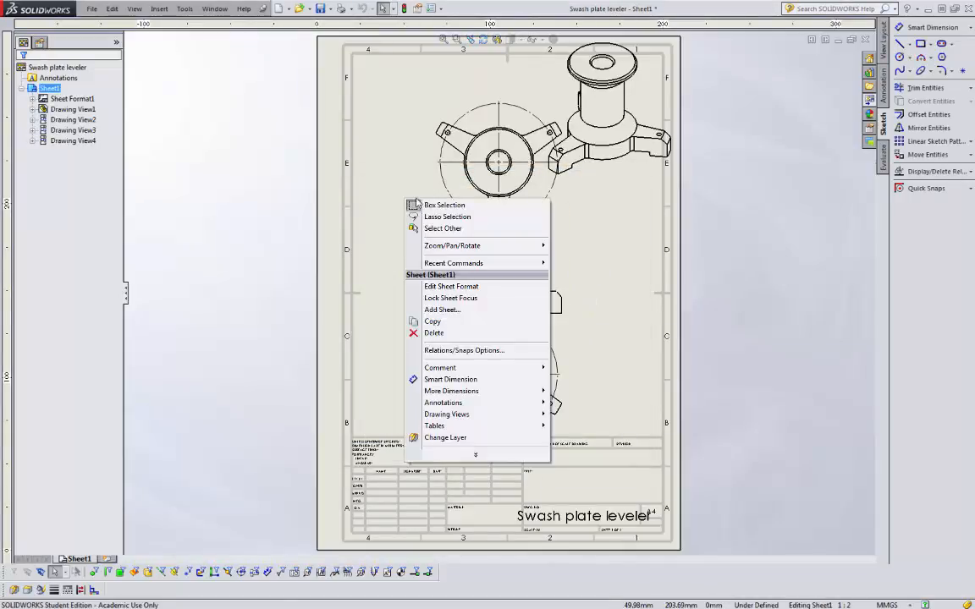
left_click(475, 455)
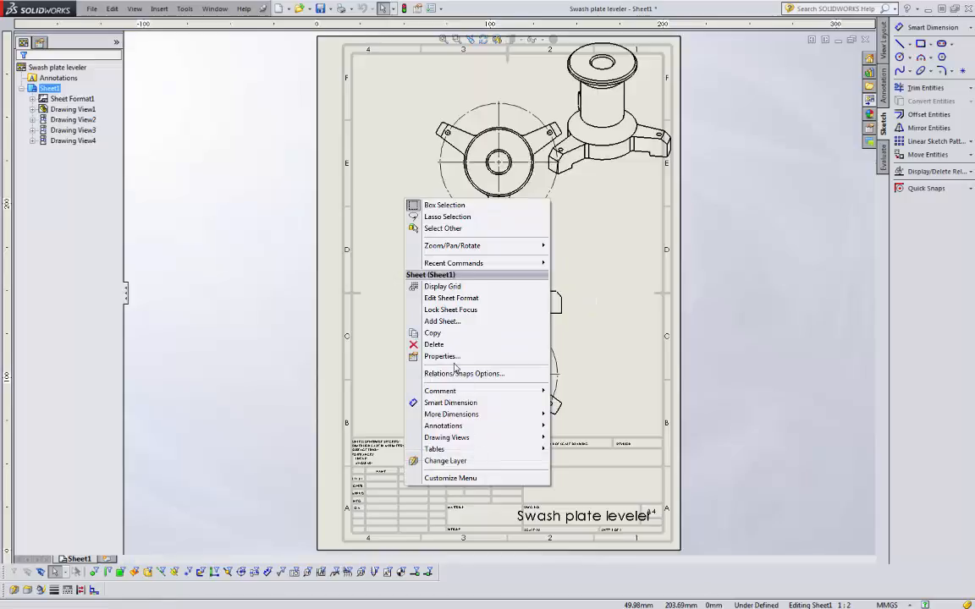
left_click(445, 357)
left_click(369, 309)
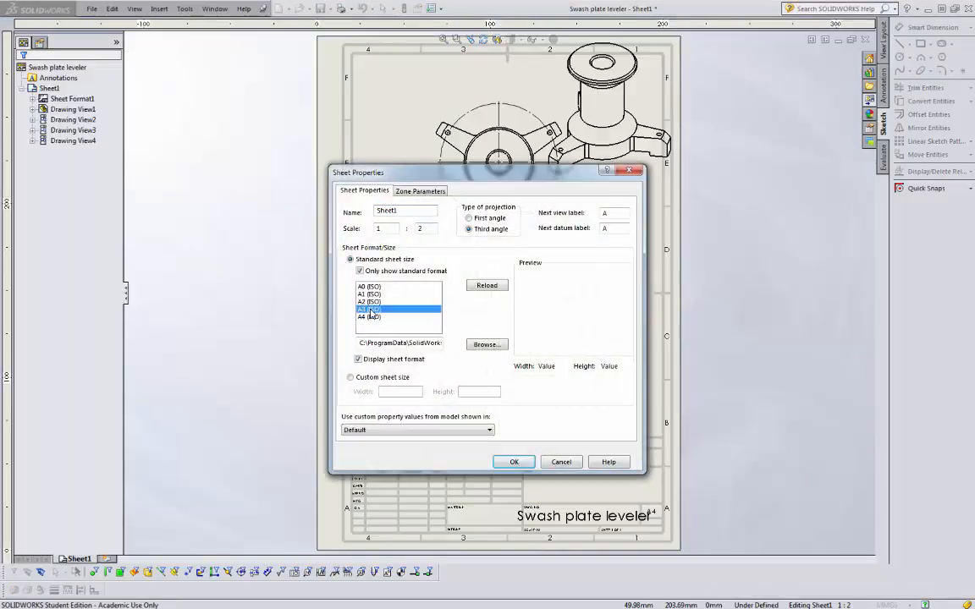
left_click(516, 462)
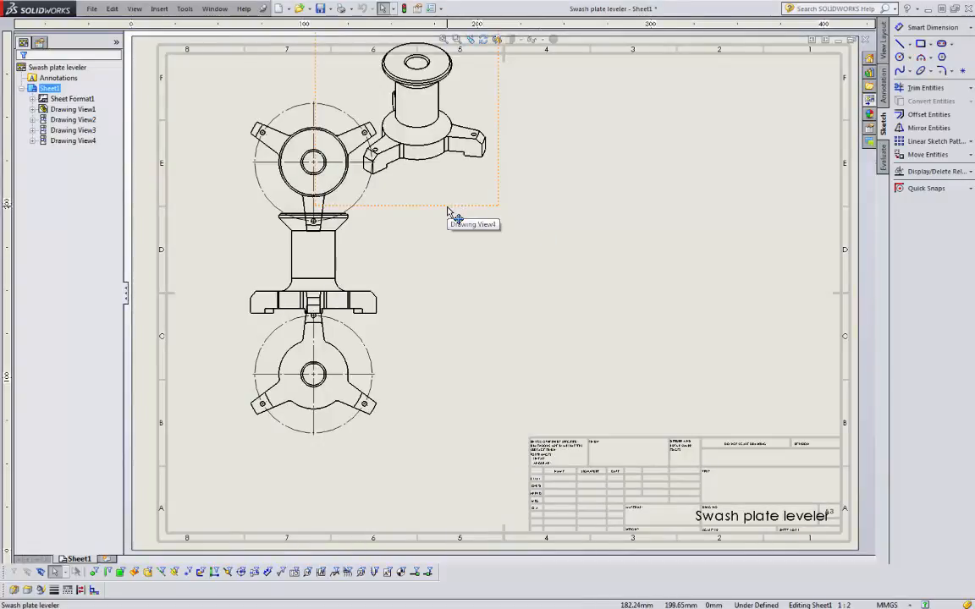
Step: Spread the views over the sheet: isometric above the title block, front view further inward, top view higher and bottom view lower
mouse_move(453, 213)
left_mouse_down()
mouse_move(664, 216)
mouse_move(733, 250)
mouse_move(725, 248)
left_mouse_up()
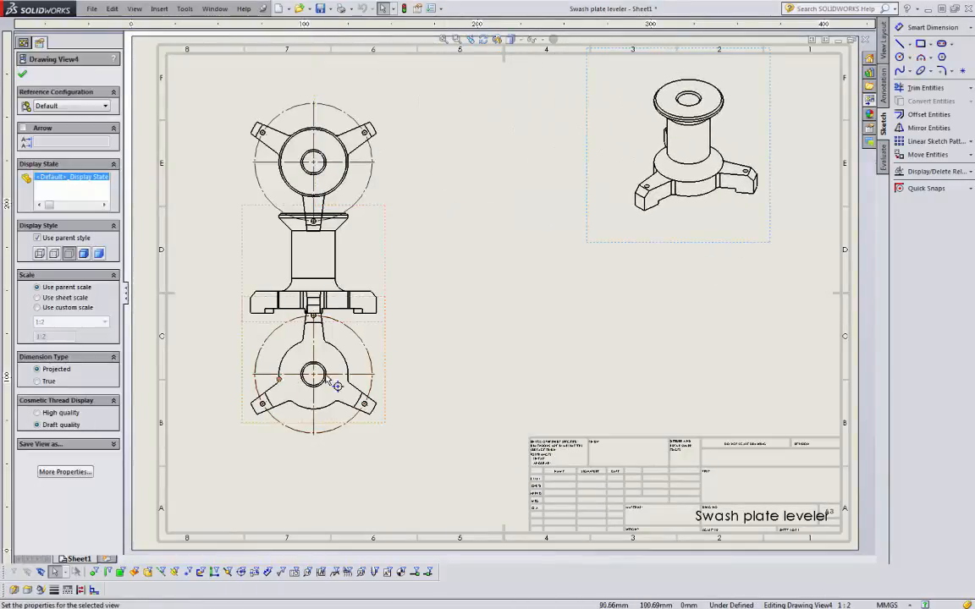
left_click_drag(385, 275, 468, 276)
left_click_drag(467, 206, 472, 175)
mouse_move(474, 403)
left_mouse_down()
mouse_move(474, 466)
mouse_move(476, 457)
left_mouse_up()
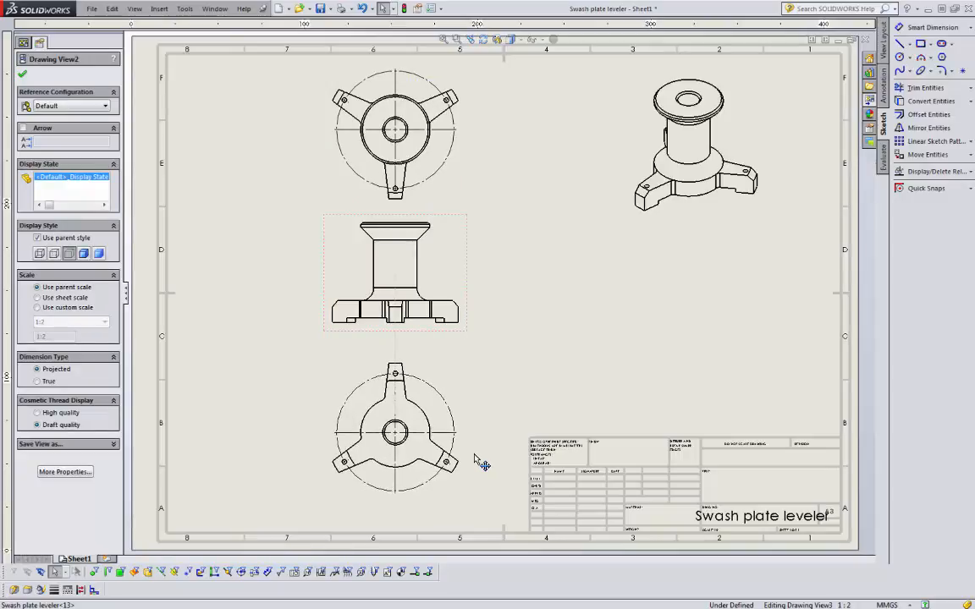
left_click(545, 275)
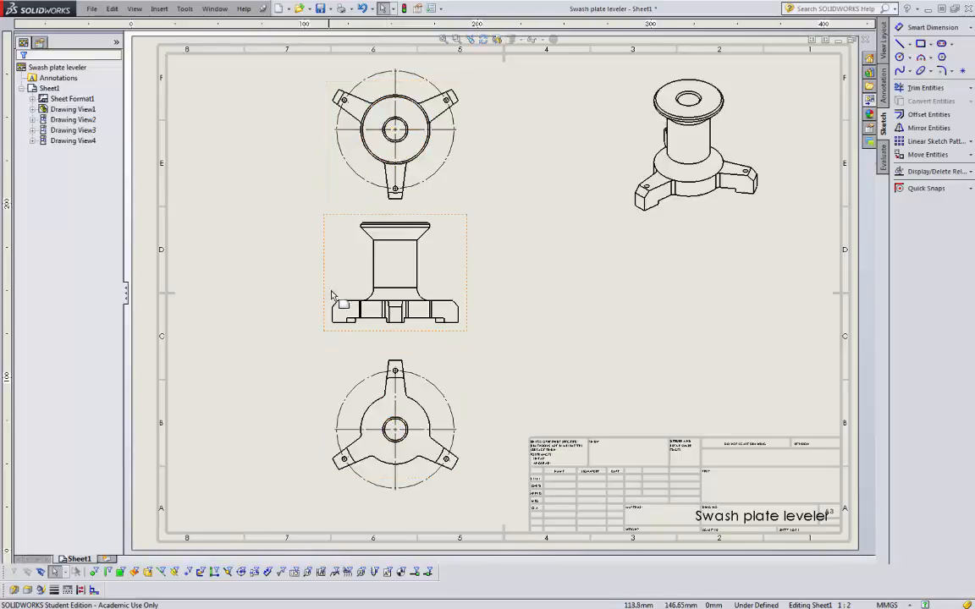
Step: Fine-tune the layout: lower the front and isometric views, raise the top view slightly, and shift the aligned column toward the sheet's left edge
mouse_move(326, 282)
left_mouse_down()
mouse_move(233, 284)
mouse_move(338, 282)
left_mouse_up()
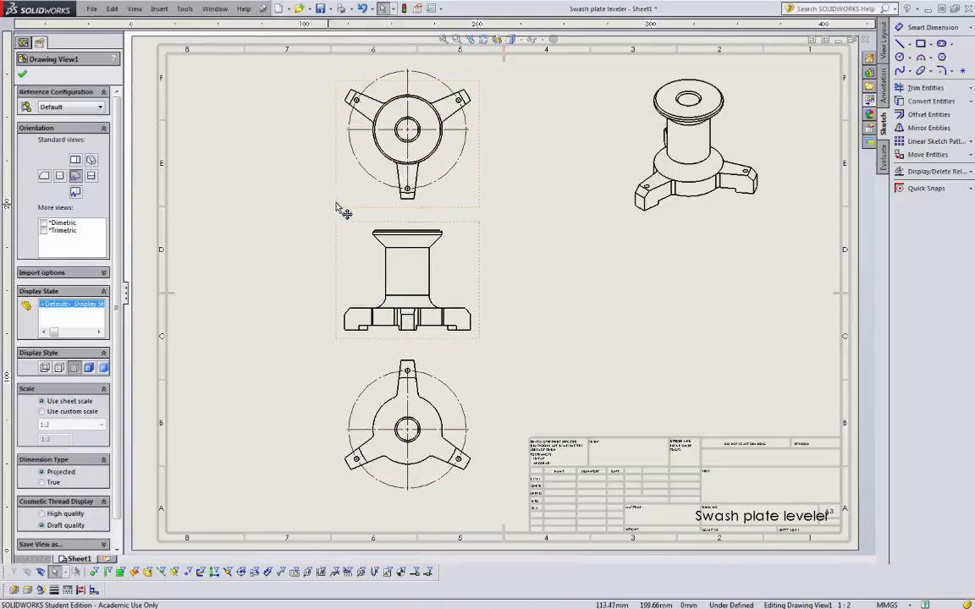
left_click(344, 153)
mouse_move(297, 147)
left_mouse_down()
mouse_move(333, 148)
mouse_move(335, 119)
mouse_move(339, 181)
mouse_move(338, 143)
left_mouse_up()
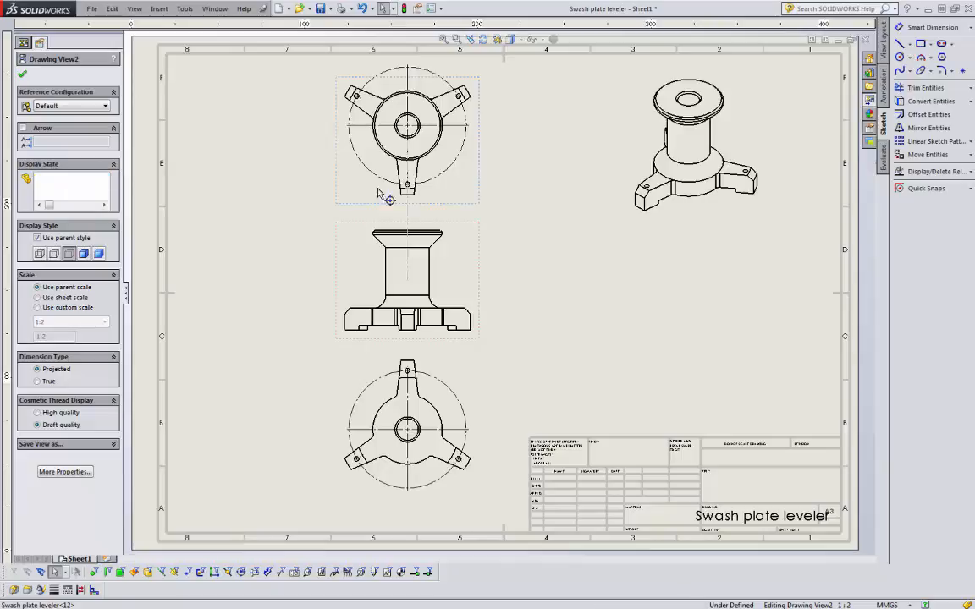
left_click(539, 322)
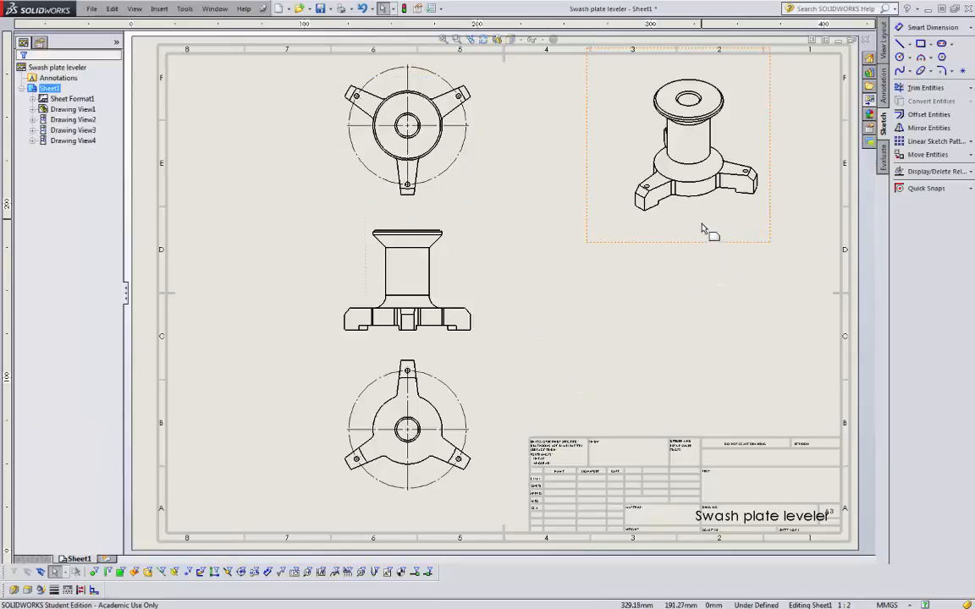
left_click_drag(699, 246, 705, 303)
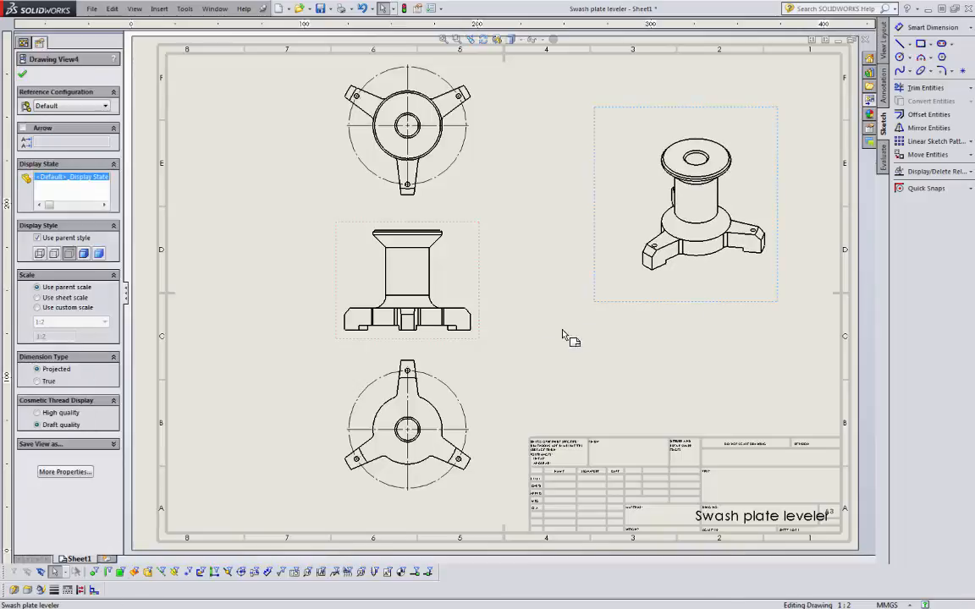
left_click(560, 331)
left_click_drag(336, 292, 312, 301)
left_click(522, 281)
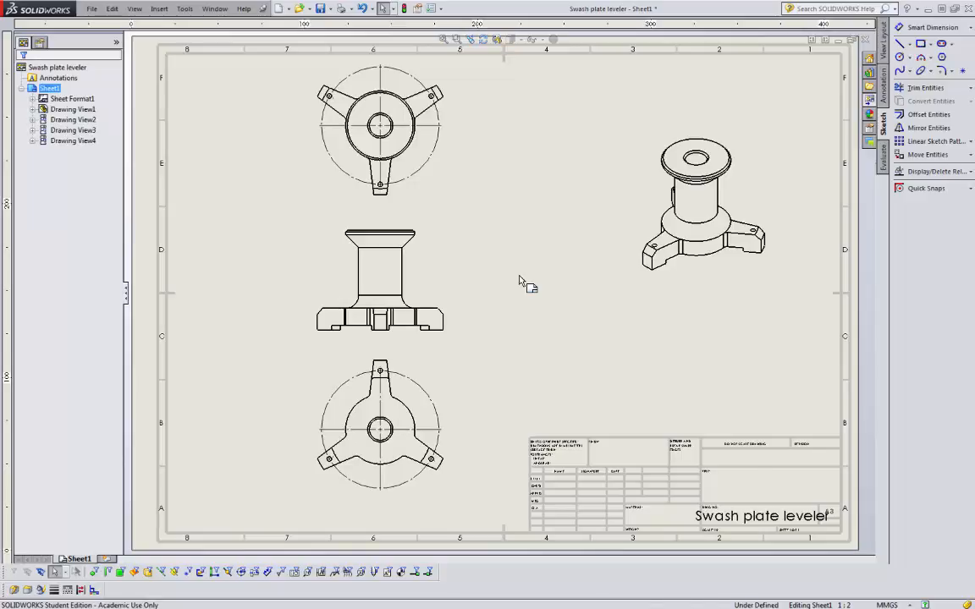
Step: Edit the sheet format to set the title block's drawing number text to font size 18, and return to editing the sheet
scroll(703, 463, "down", 8)
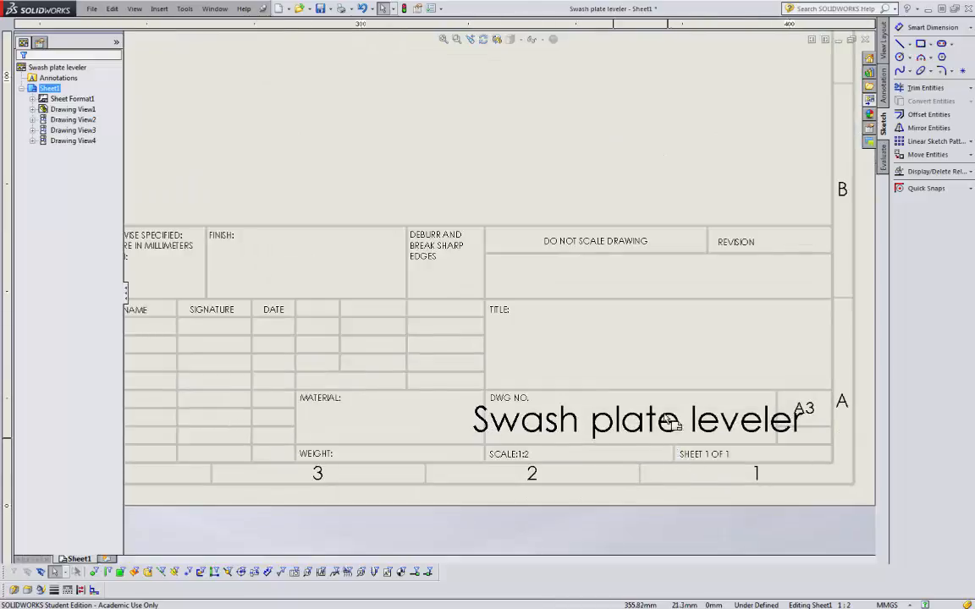
right_click(484, 134)
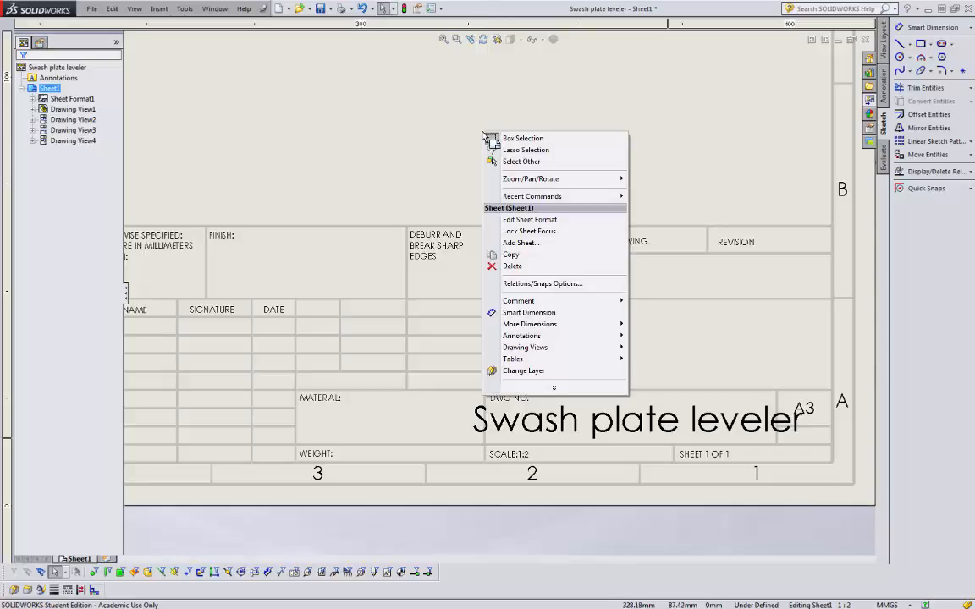
left_click(533, 219)
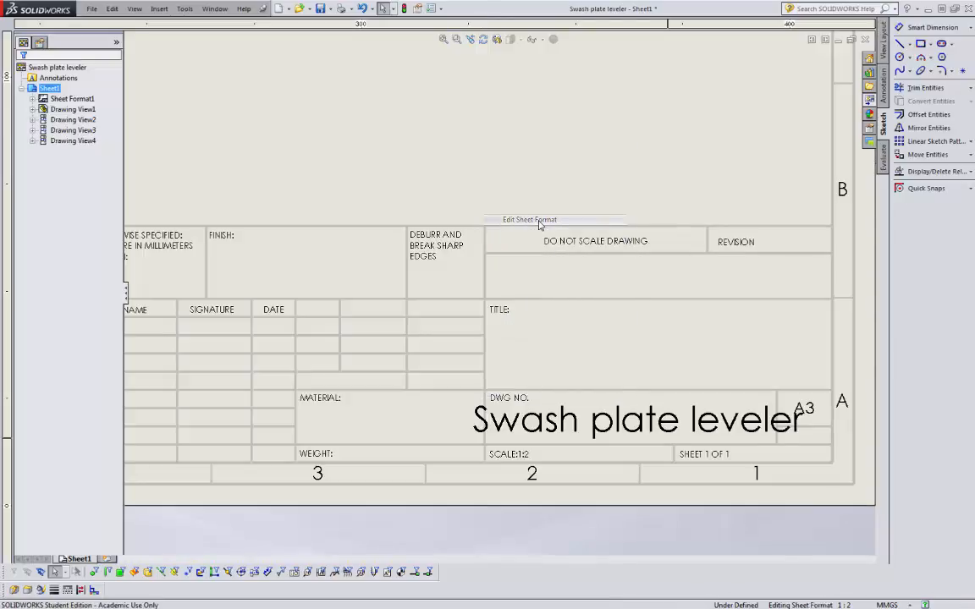
double_click(578, 421)
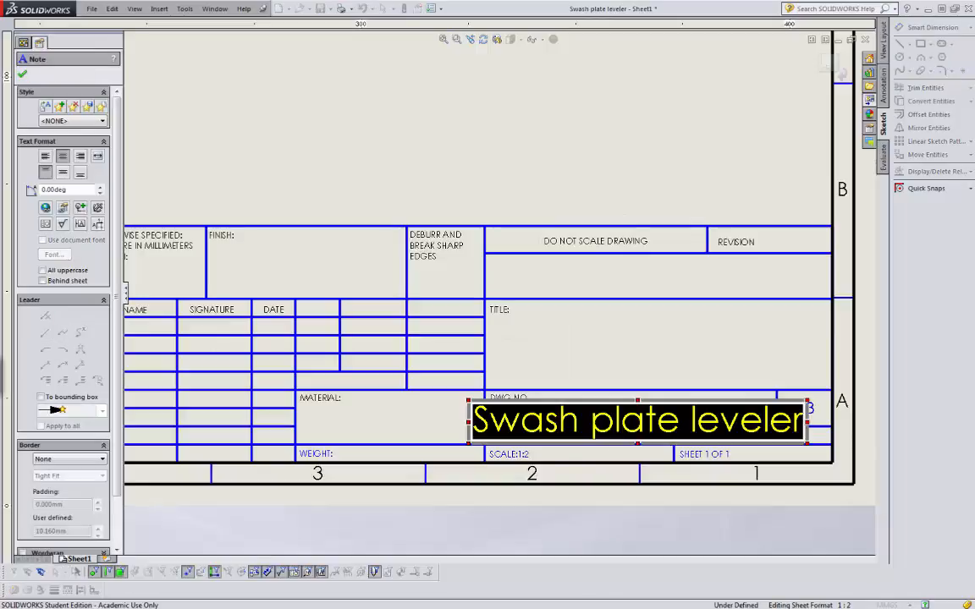
mouse_move(201, 259)
left_mouse_down()
mouse_move(393, 203)
mouse_move(438, 138)
mouse_move(389, 137)
left_mouse_up()
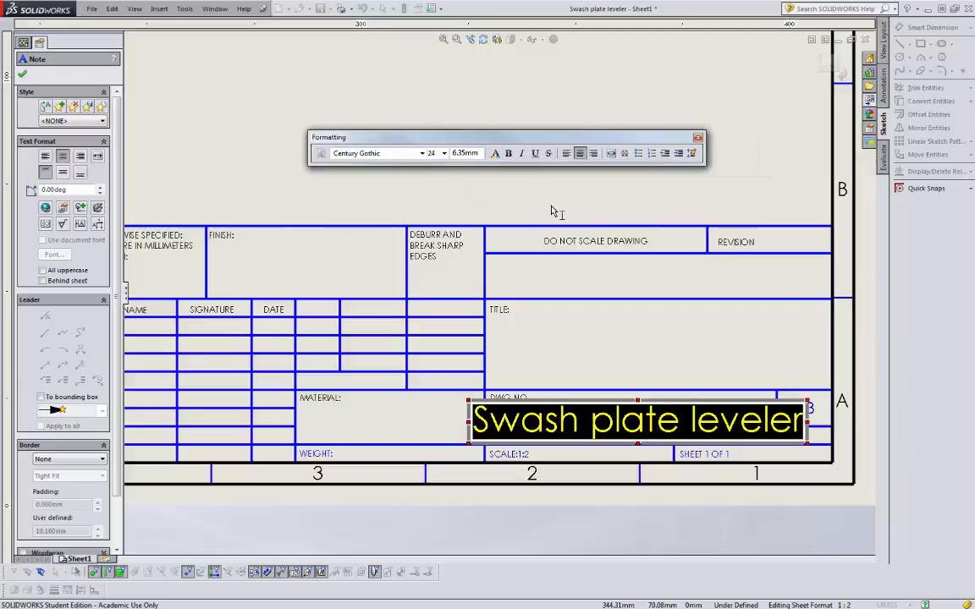
left_click(444, 153)
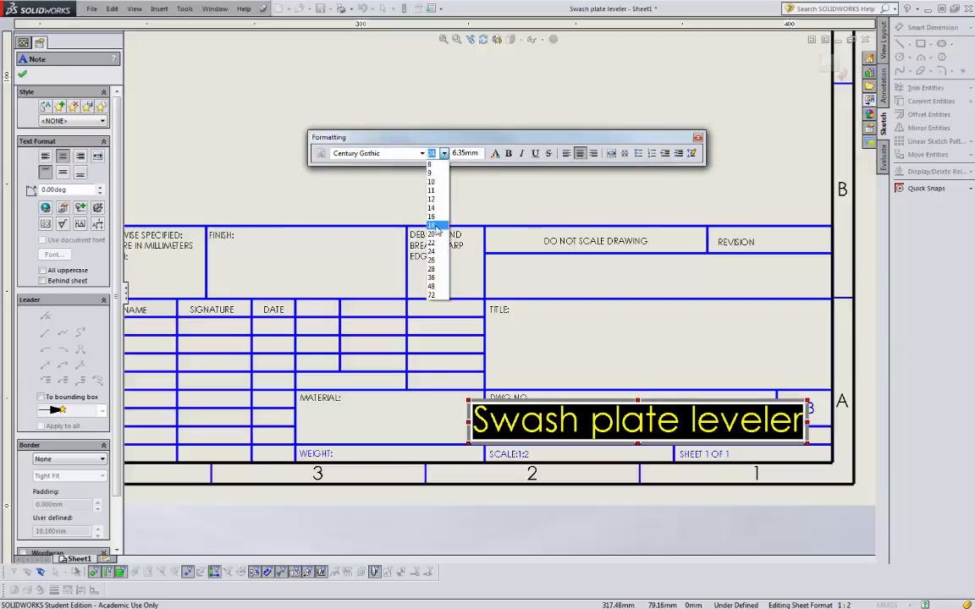
left_click(436, 226)
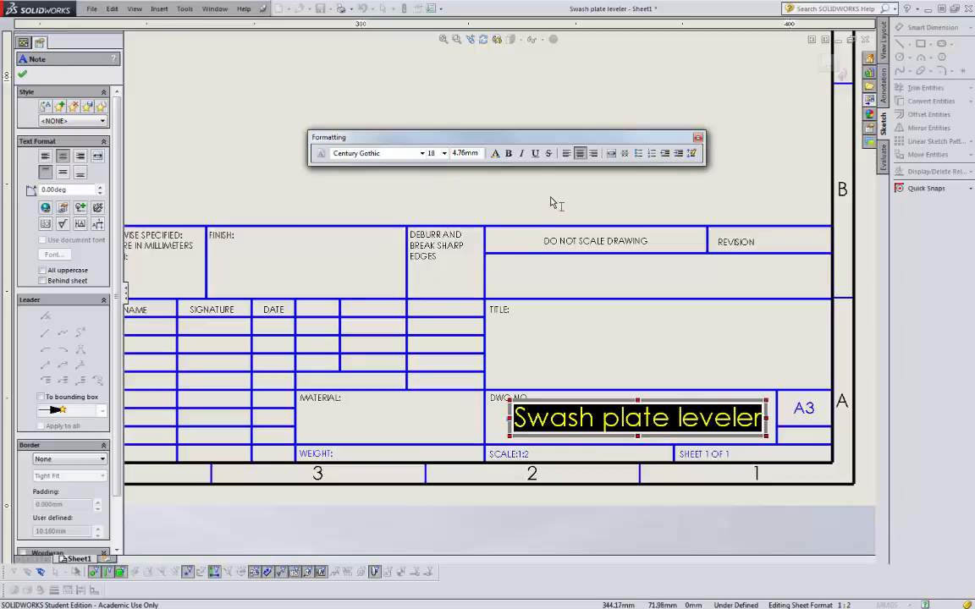
left_click(552, 204)
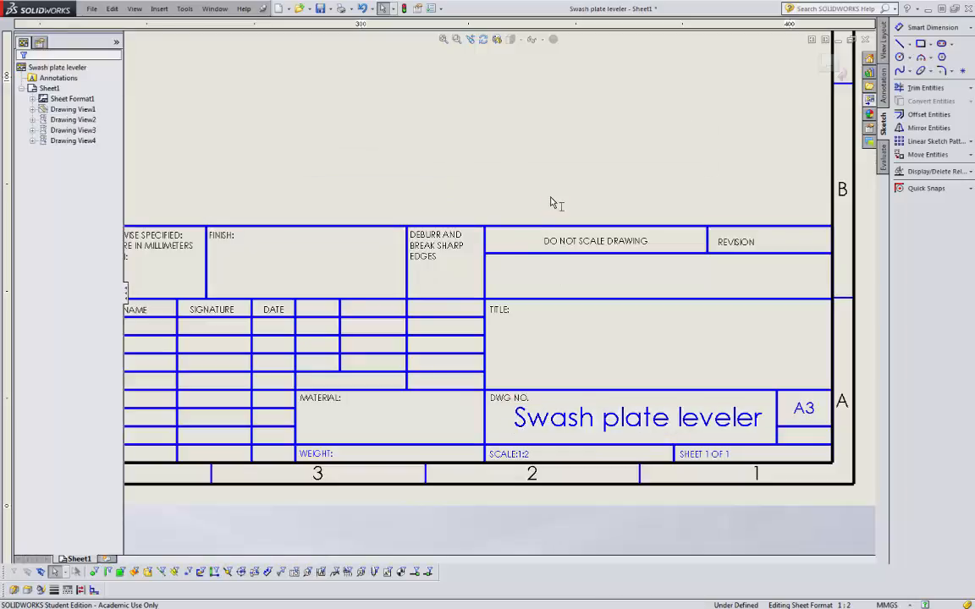
right_click(540, 156)
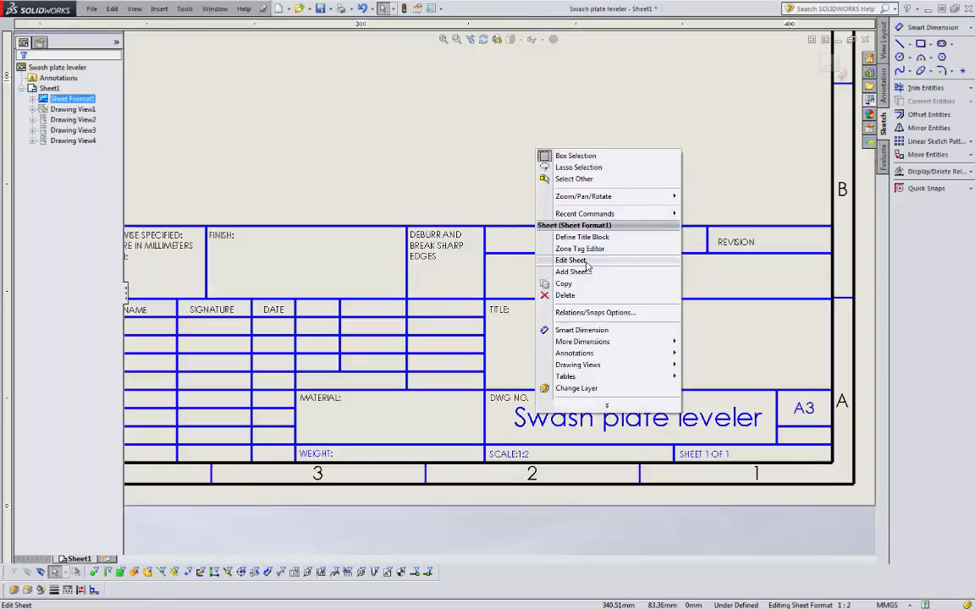
left_click(572, 261)
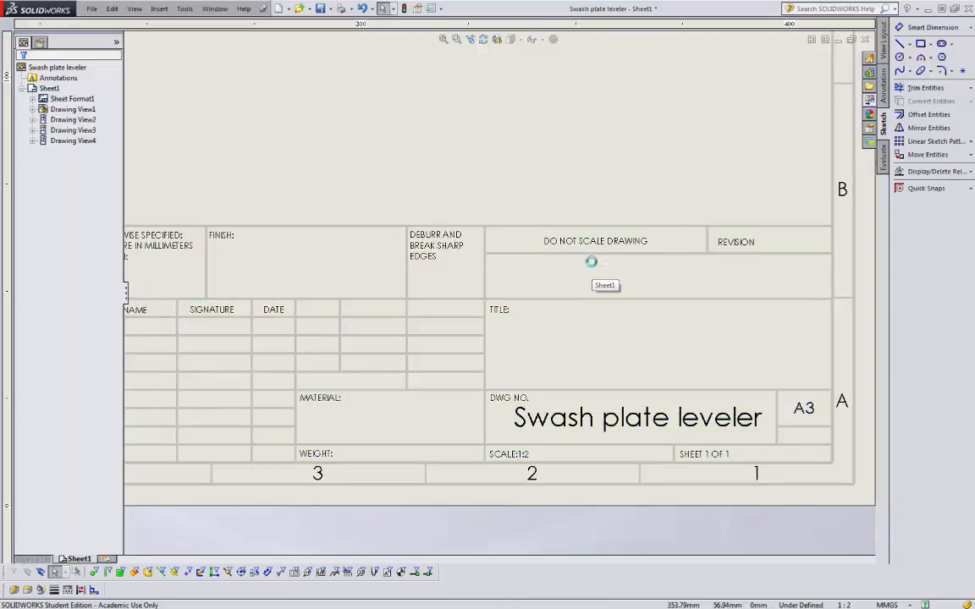
Step: Dimension the diameter of the central bore's inner circle in the top view, placing the text outside the part's outline
scroll(385, 204, "up", 5)
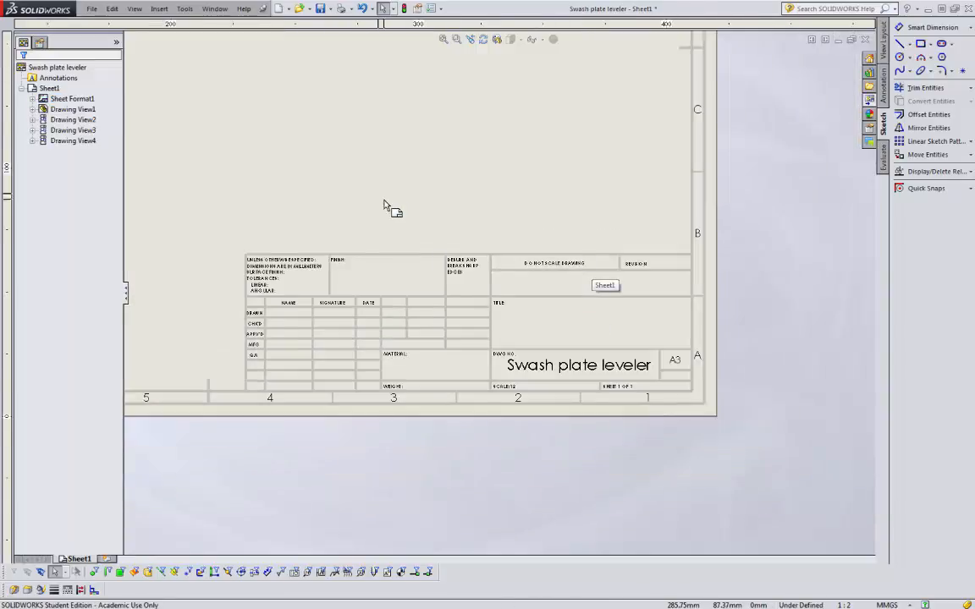
scroll(366, 157, "down", 5)
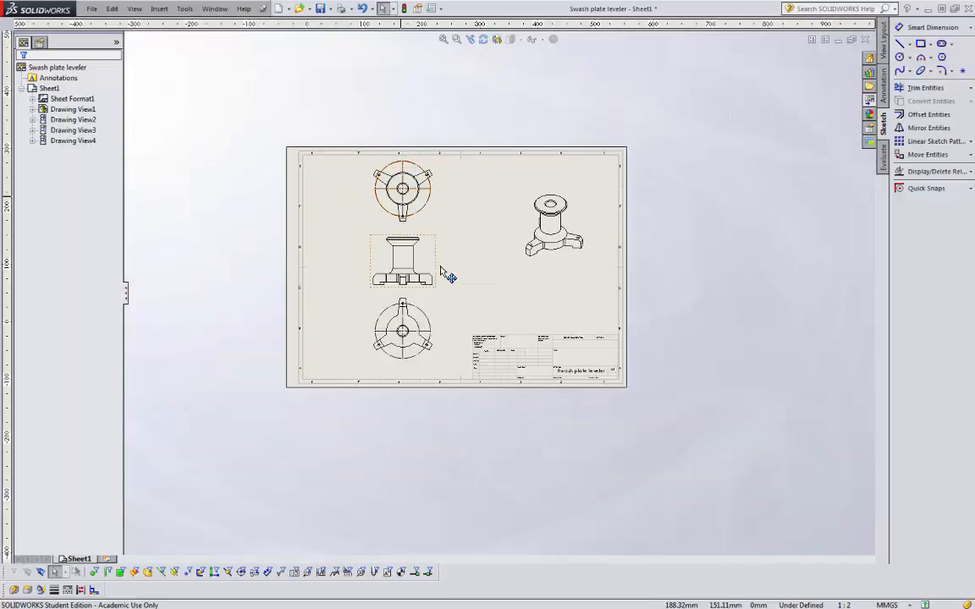
scroll(413, 244, "down", 2)
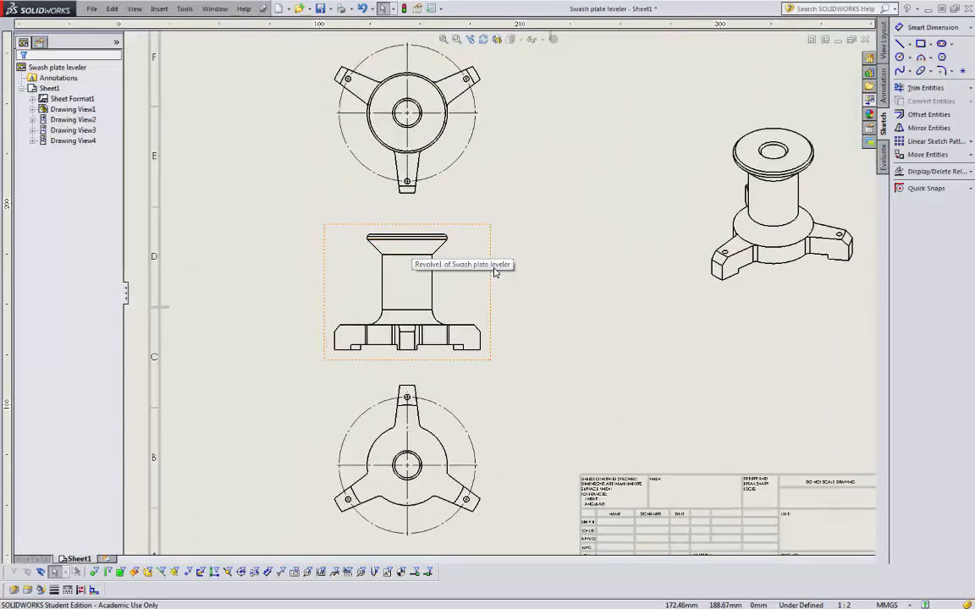
scroll(489, 100, "down", 2)
scroll(488, 98, "down", 2)
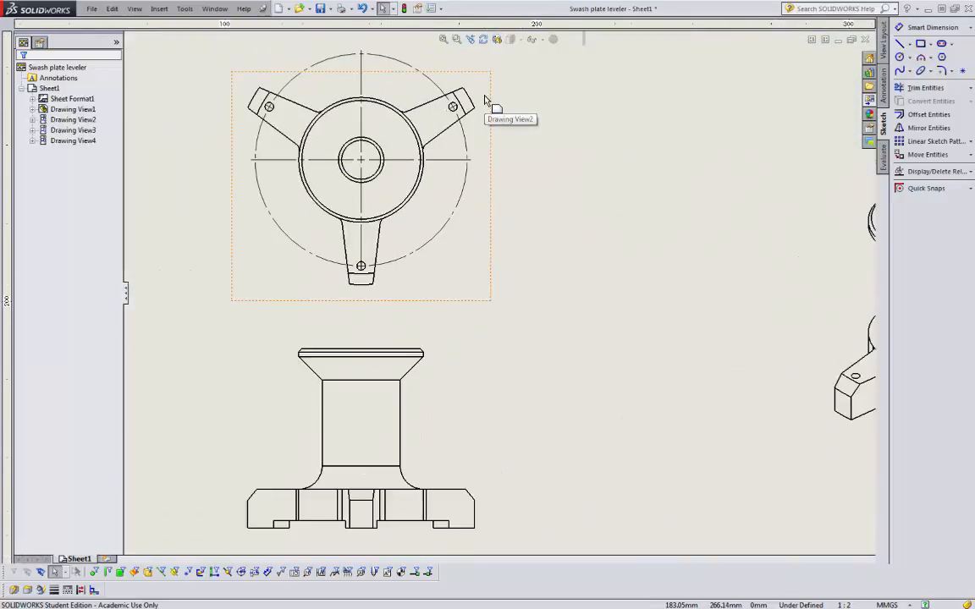
scroll(487, 99, "down", 2)
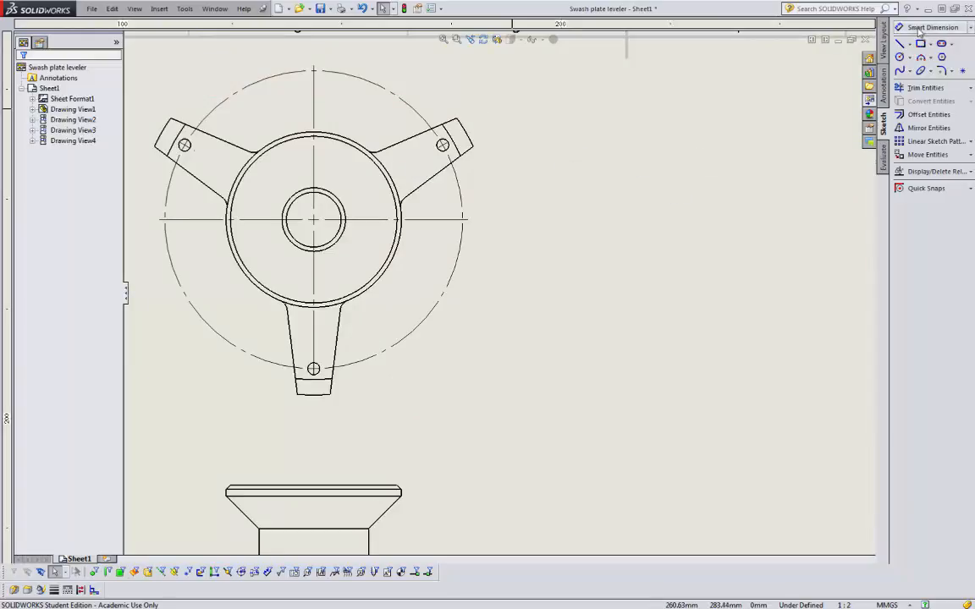
right_click(545, 191)
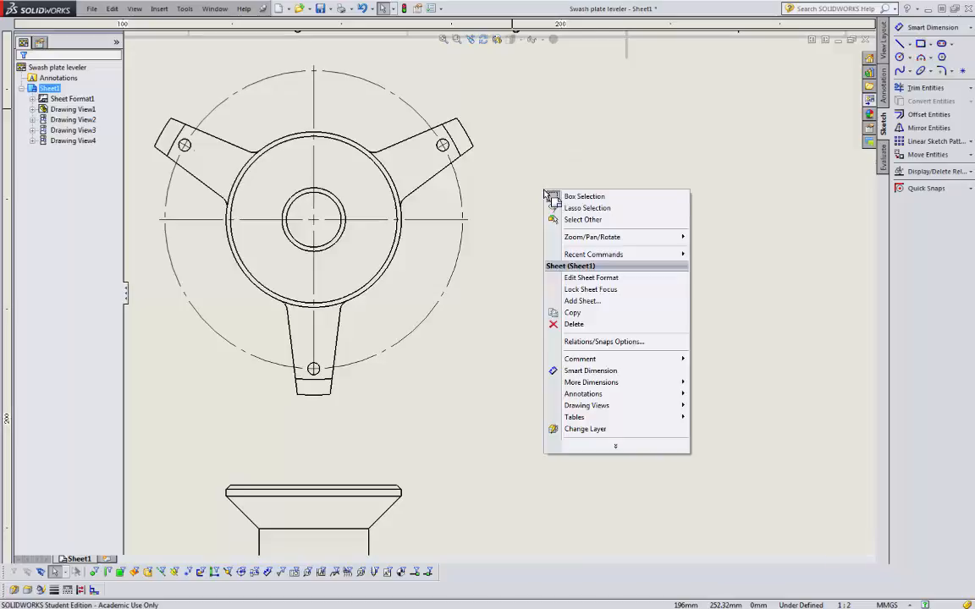
left_click(591, 371)
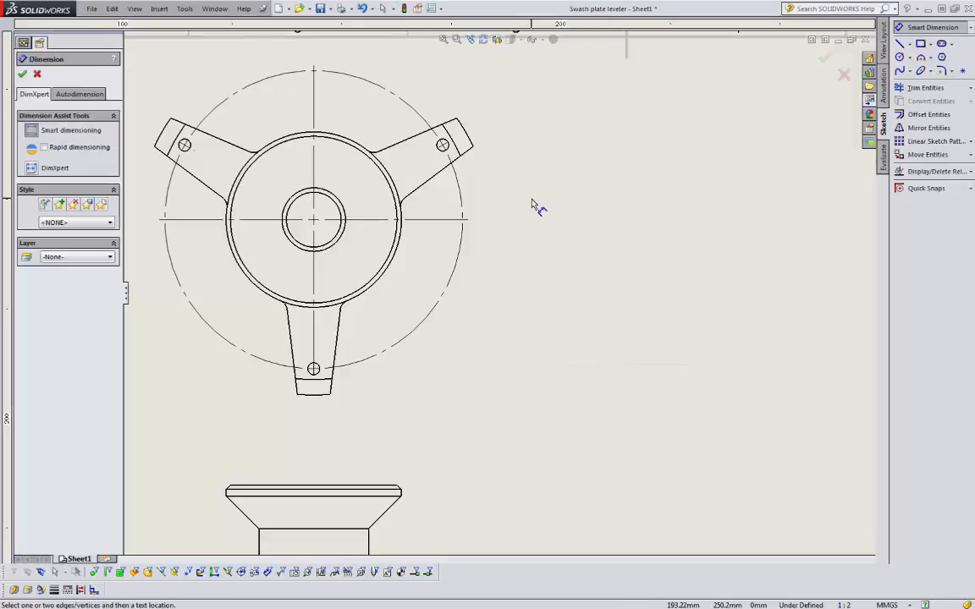
left_click(343, 214)
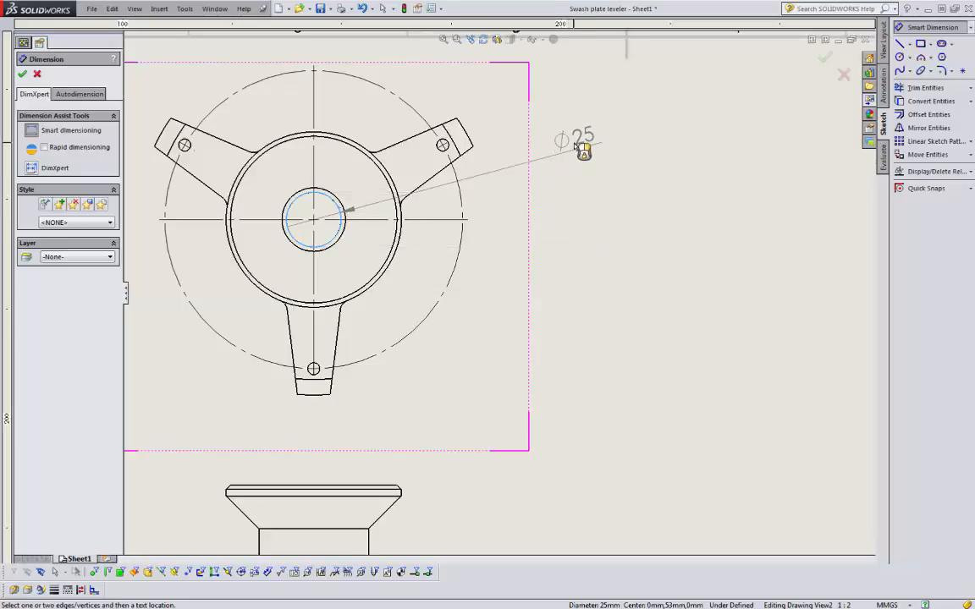
left_click(574, 149)
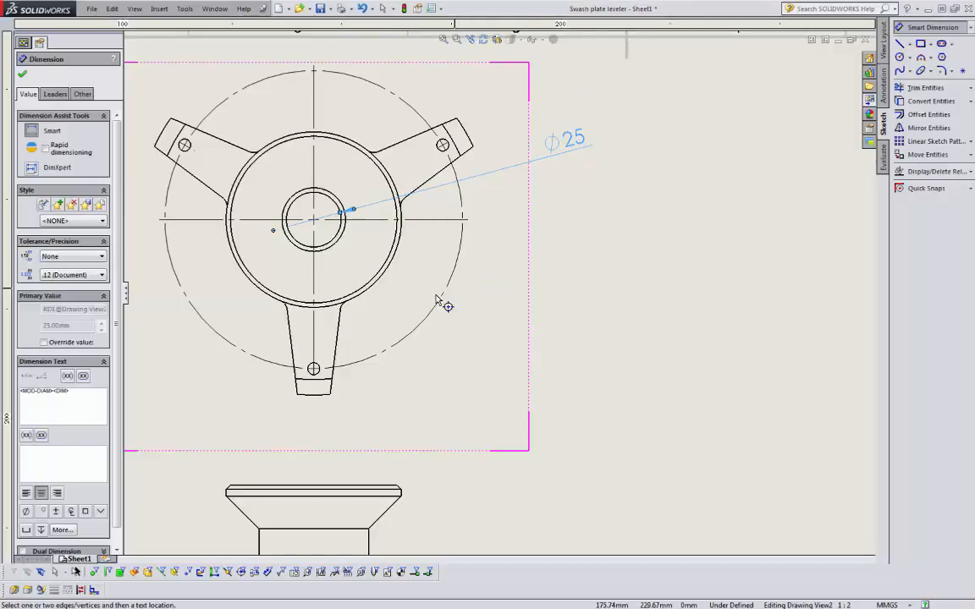
Step: Dimension the end radius of the upper-right arm and the diameter of the large outer flange circle in the top view
left_click(470, 139)
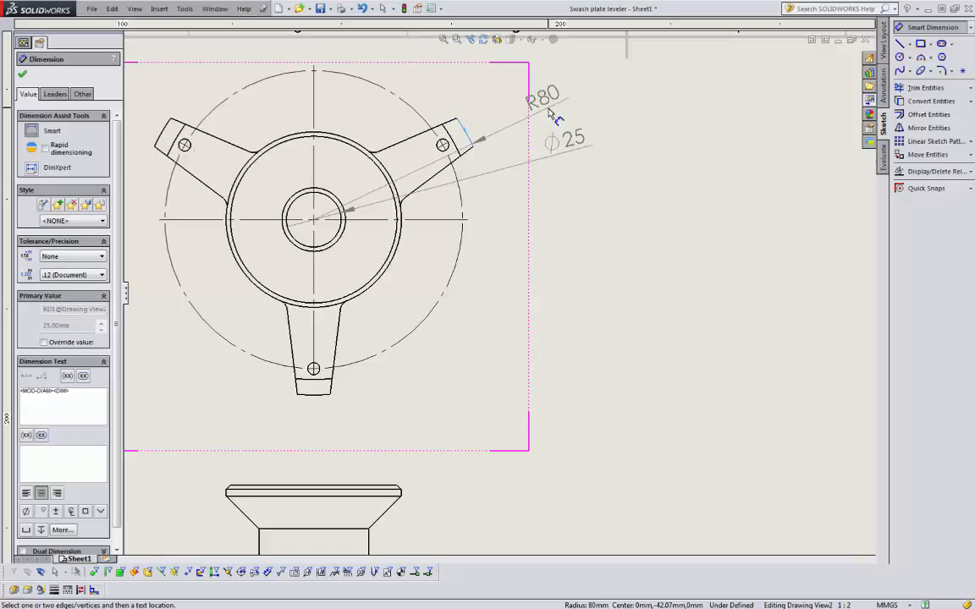
left_click(550, 114)
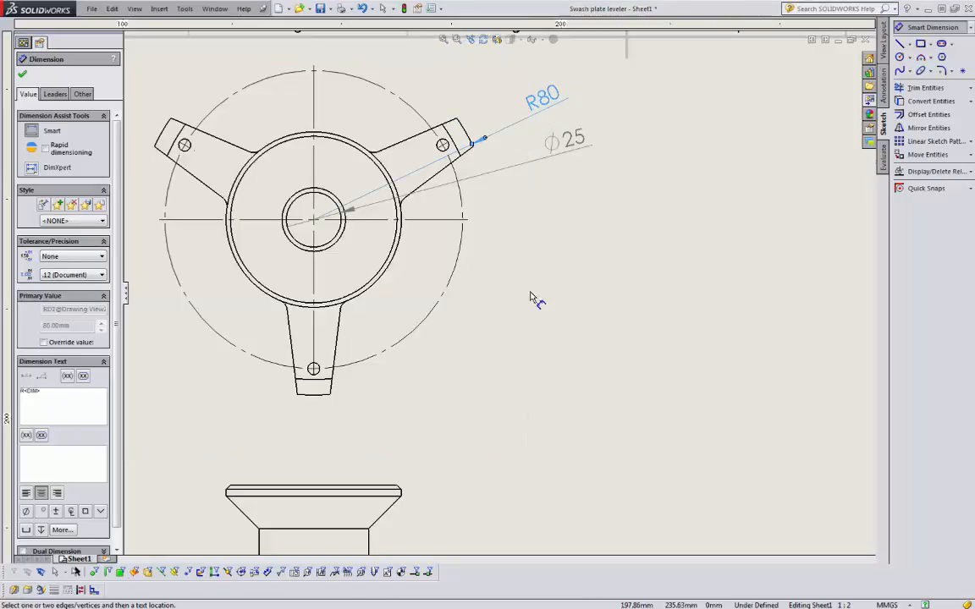
left_click(395, 261)
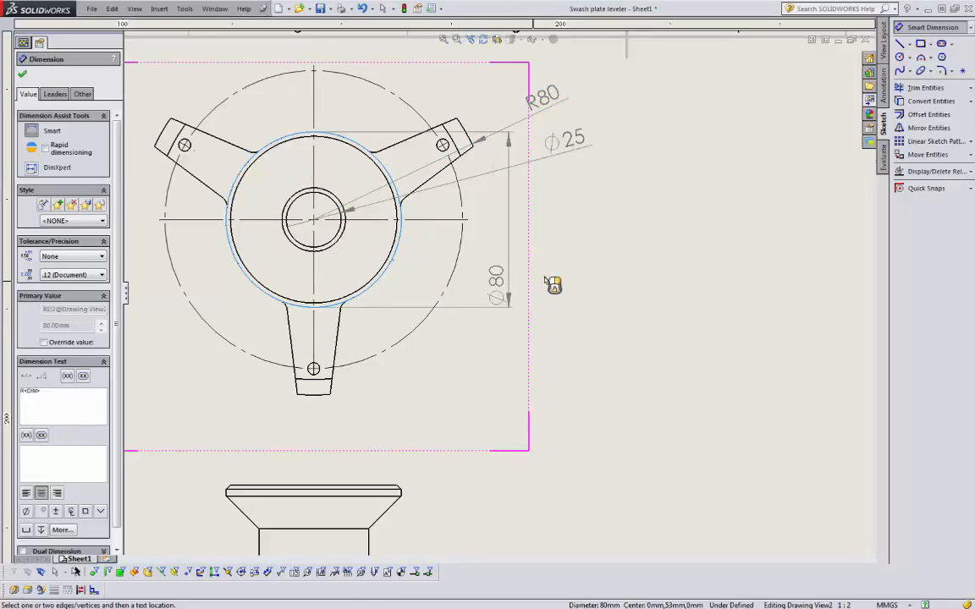
left_click(578, 325)
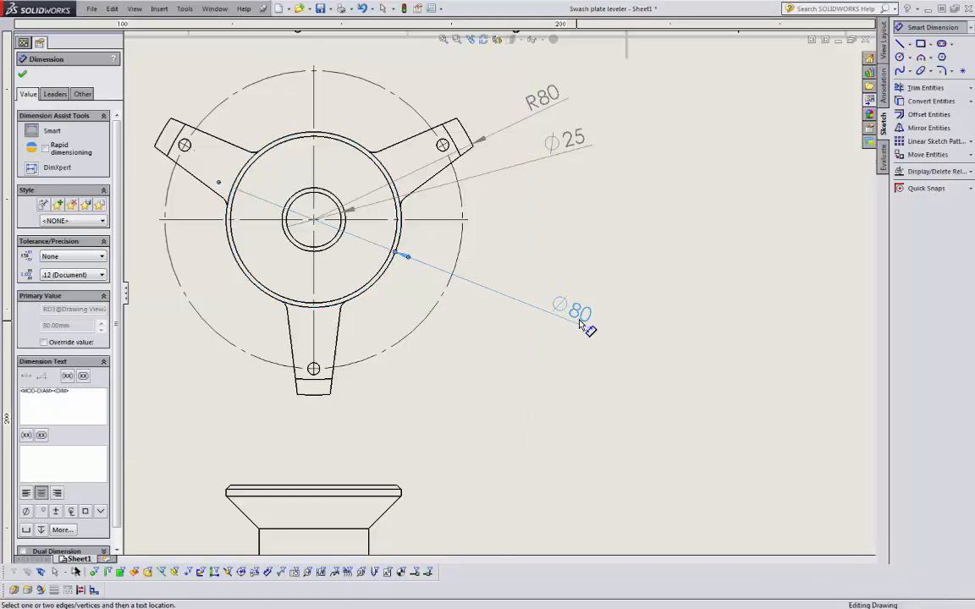
Step: Reposition the large flange's diameter dimension so its leader runs horizontally, with the text beneath the bore diameter beside the top view
left_click_drag(579, 317, 584, 211)
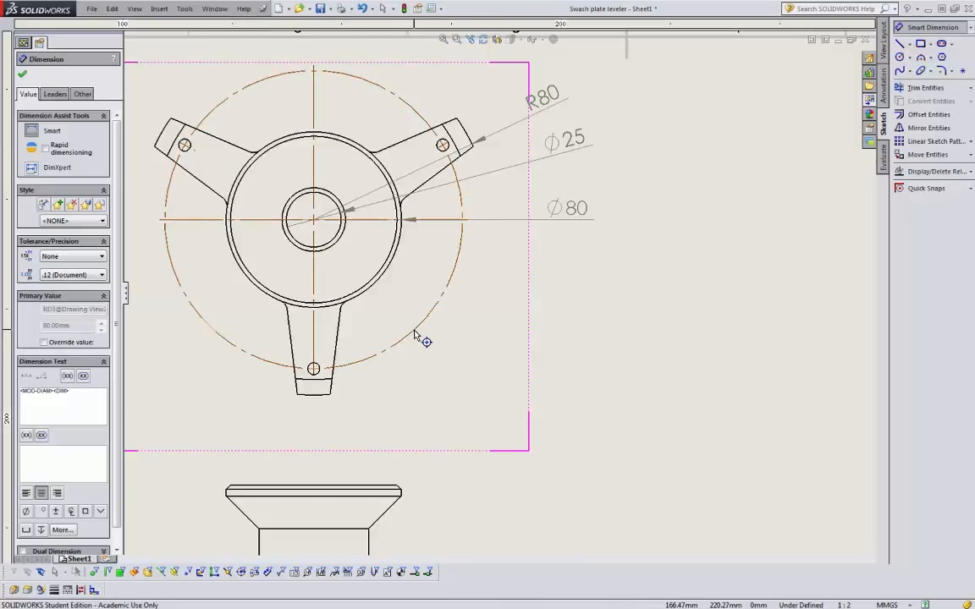
scroll(504, 347, "up", 5)
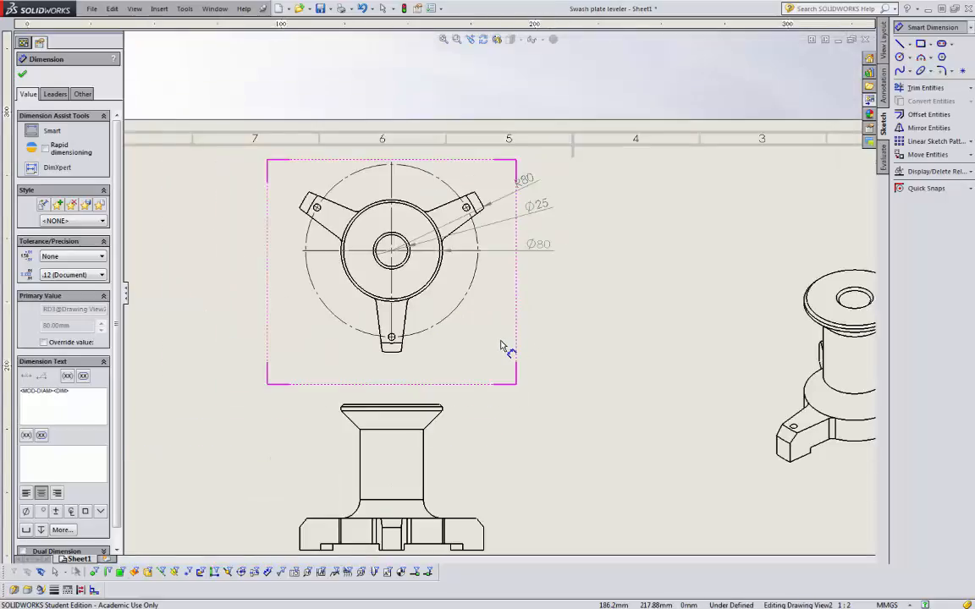
scroll(465, 255, "down", 5)
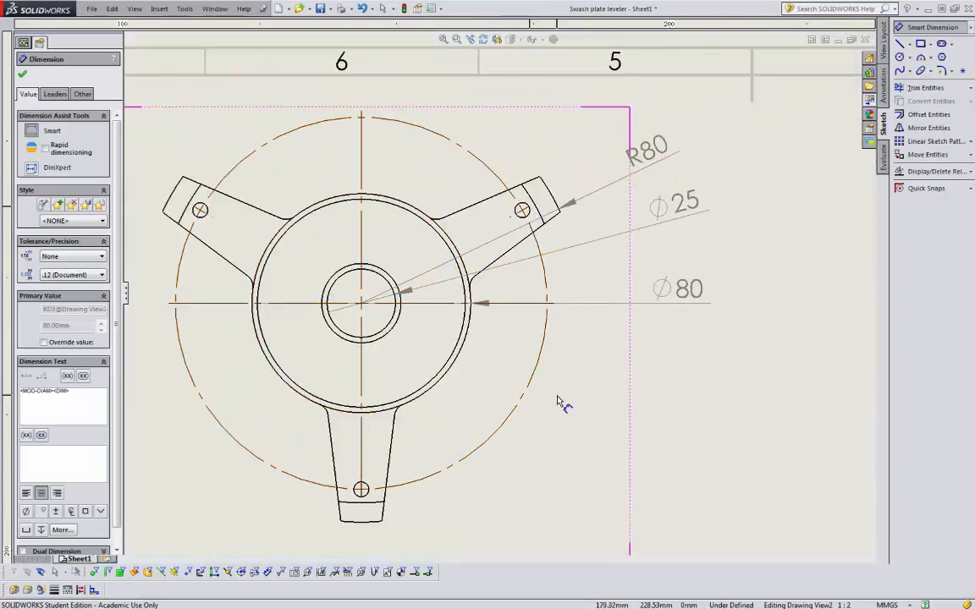
scroll(562, 403, "up", 3)
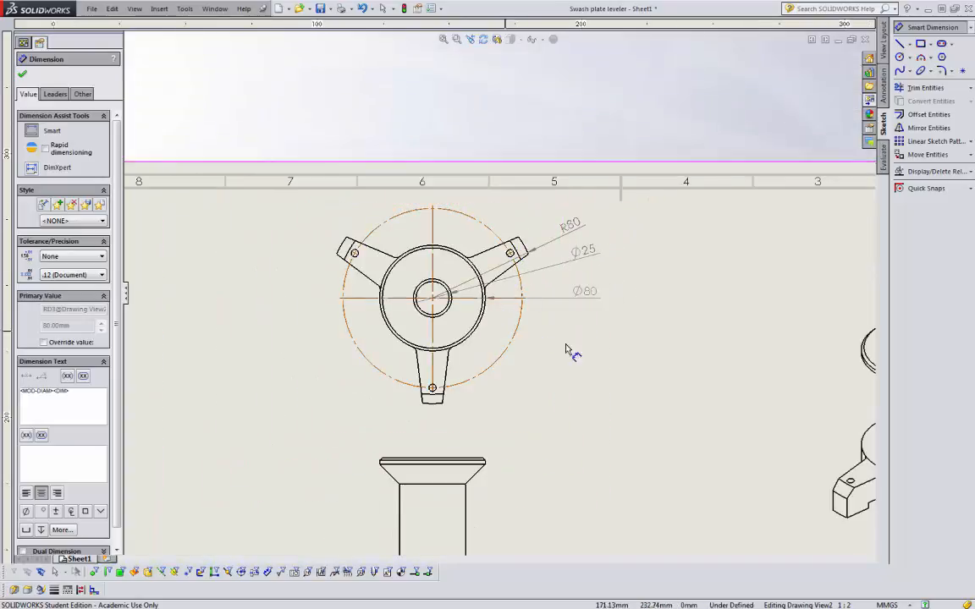
scroll(522, 404, "up", 4)
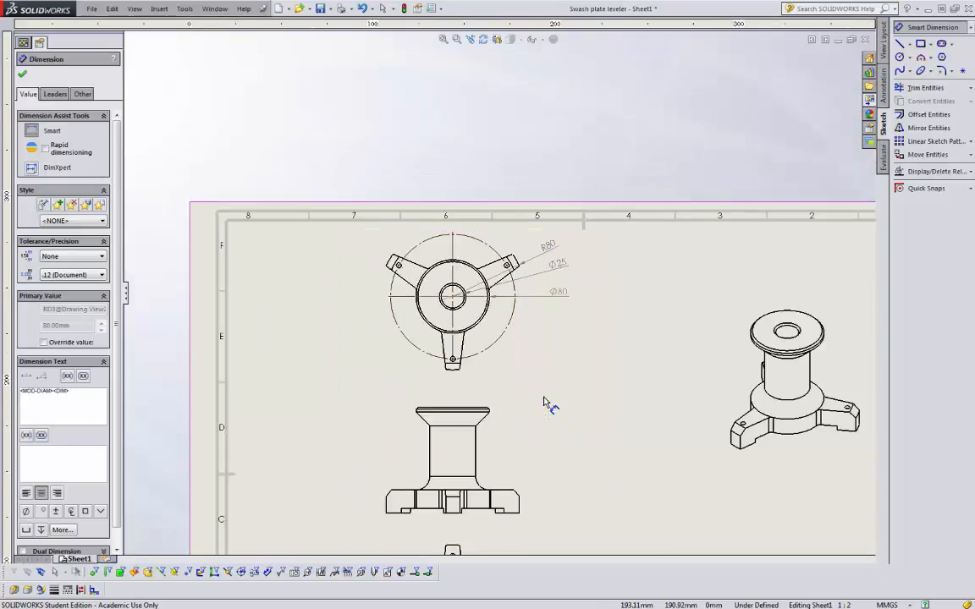
Step: Dimension the diameter of the small hole in the top view's upper-left arm, placing the text outside the part
scroll(426, 320, "down", 10)
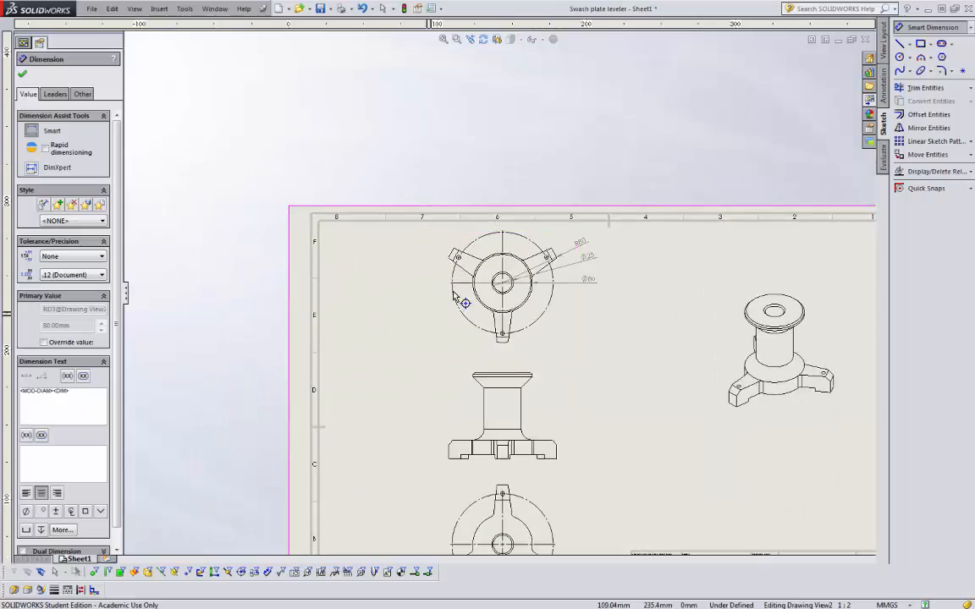
scroll(451, 293, "down", 2)
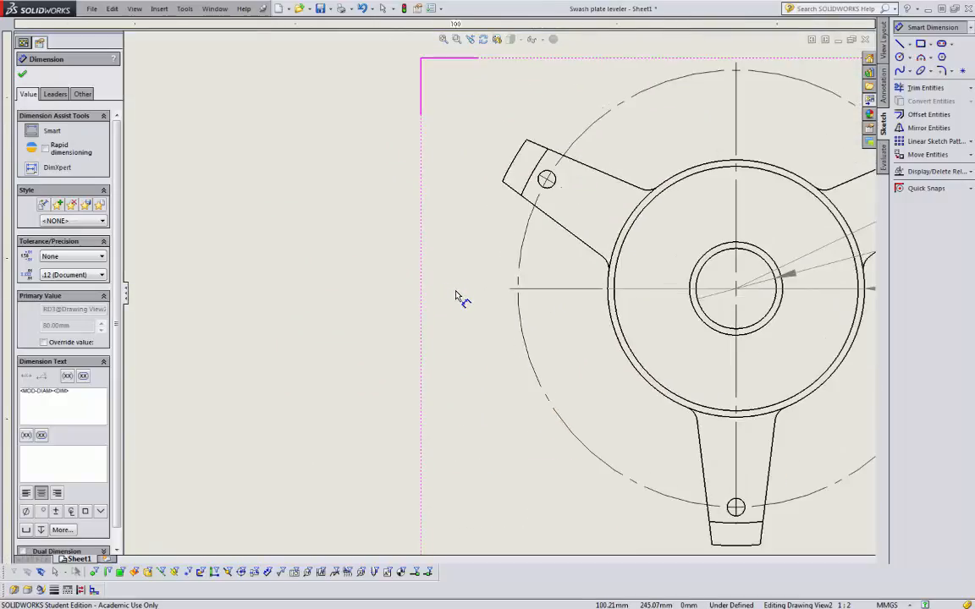
left_click(547, 188)
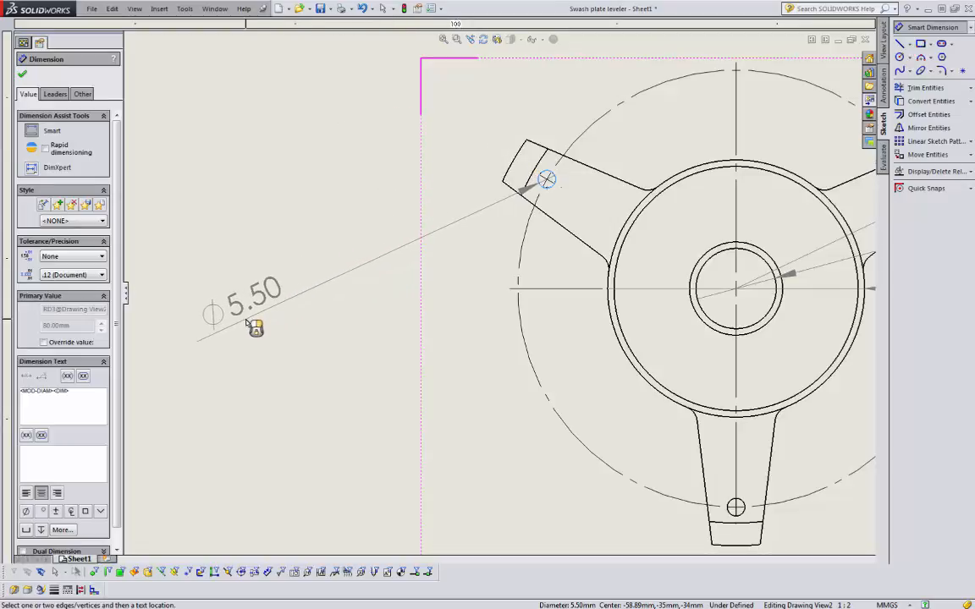
left_click(254, 325)
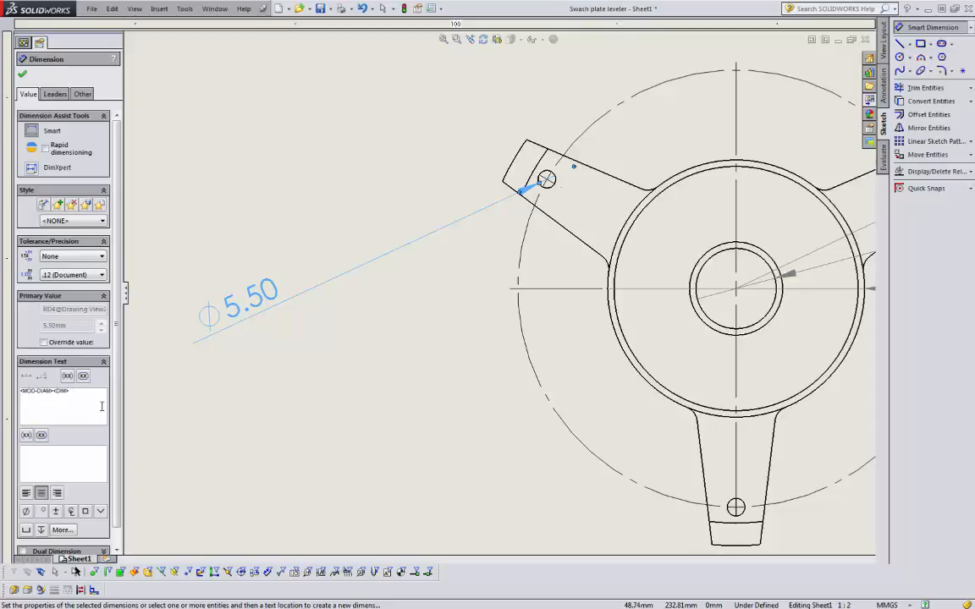
Step: Append "3 places on a Ø136 PCD" after the value in the small hole's diameter dimension, using the diameter symbol
type("3 place")
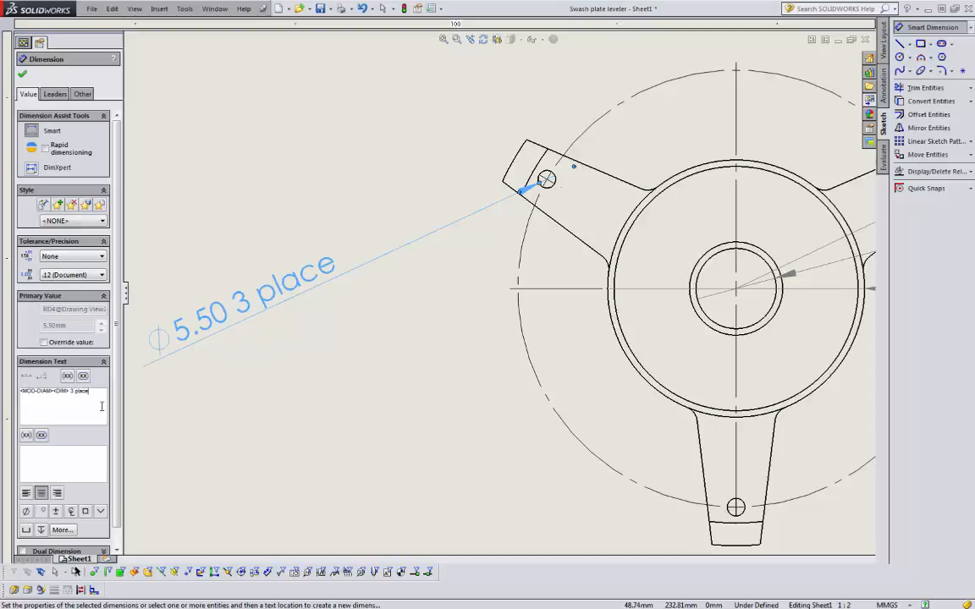
type("s on a")
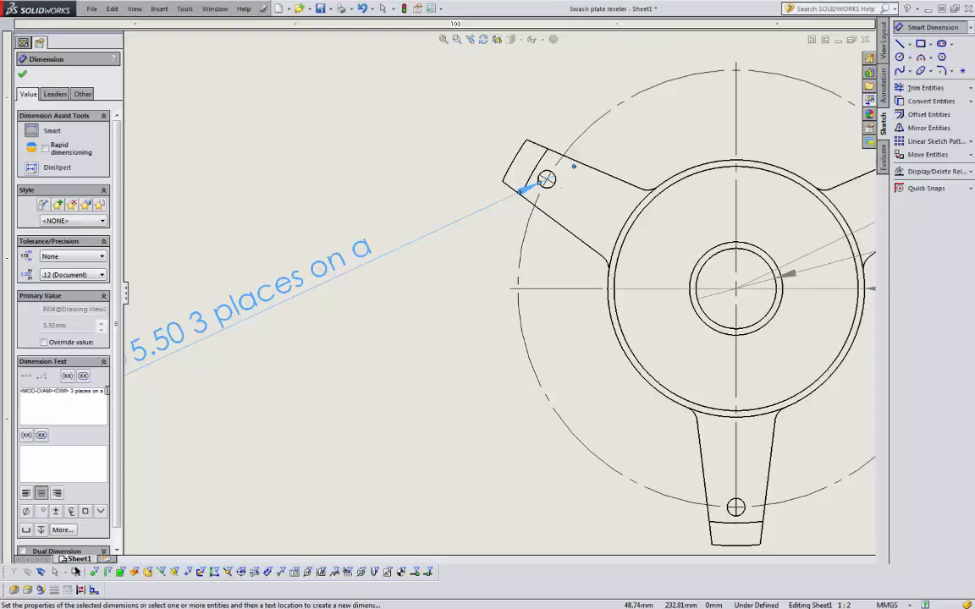
left_click(26, 512)
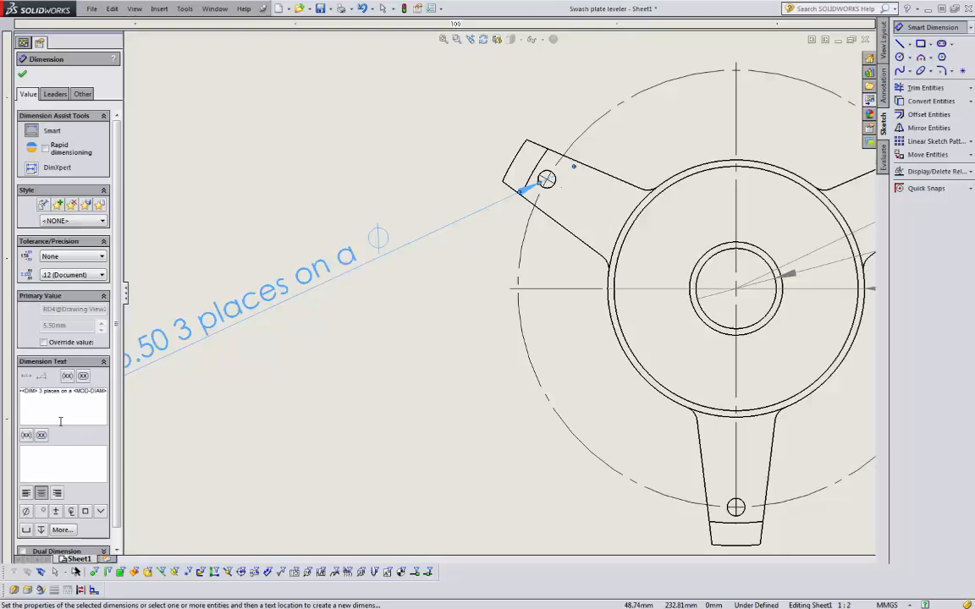
type("136")
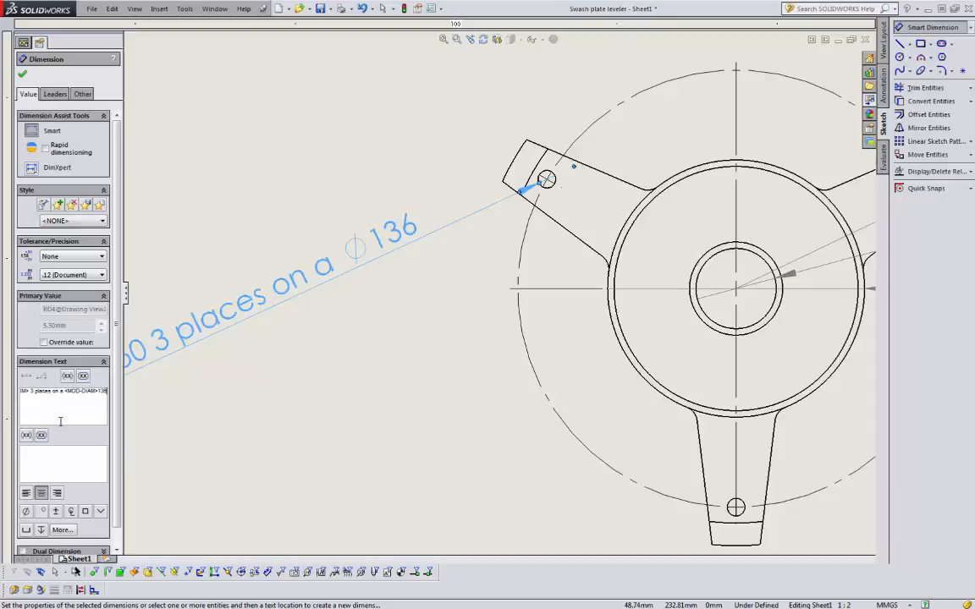
type(" PCD")
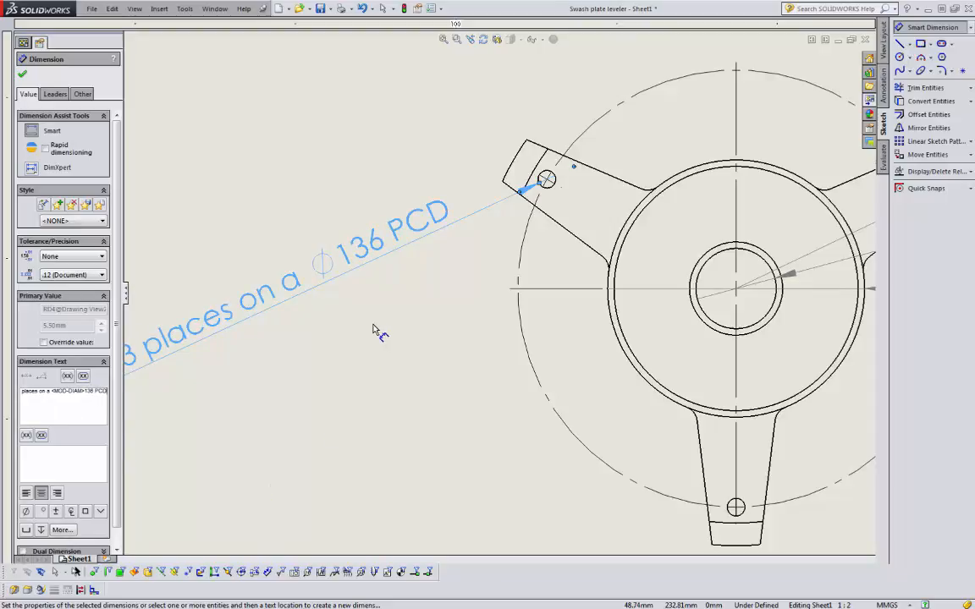
Step: Reposition the hole's callout so its text and leader run horizontally from the upper-left arm, inside the sheet border
scroll(343, 379, "up", 4)
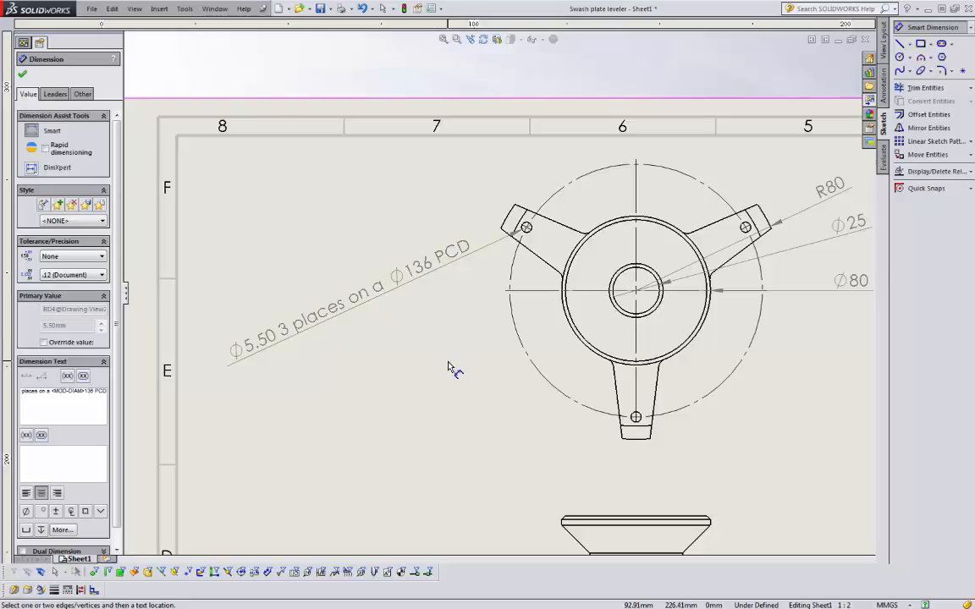
scroll(449, 361, "up", 1)
mouse_move(336, 316)
left_mouse_down()
mouse_move(343, 227)
mouse_move(345, 243)
left_mouse_up()
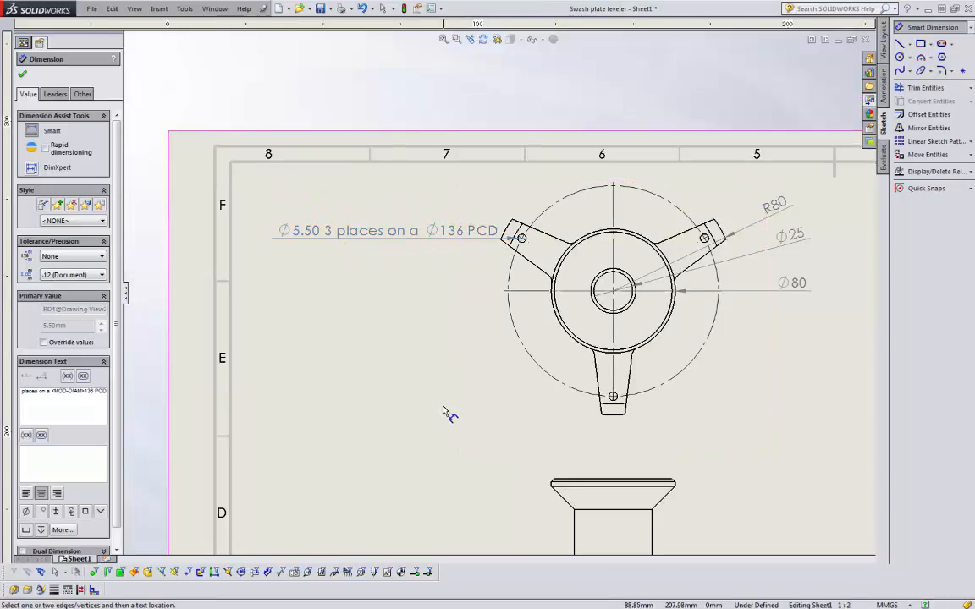
Step: Dimension the front view's overall height from the flange's top edge to the arm's bottom edge, placed beside the view
scroll(446, 409, "up", 3)
scroll(709, 393, "up", 1)
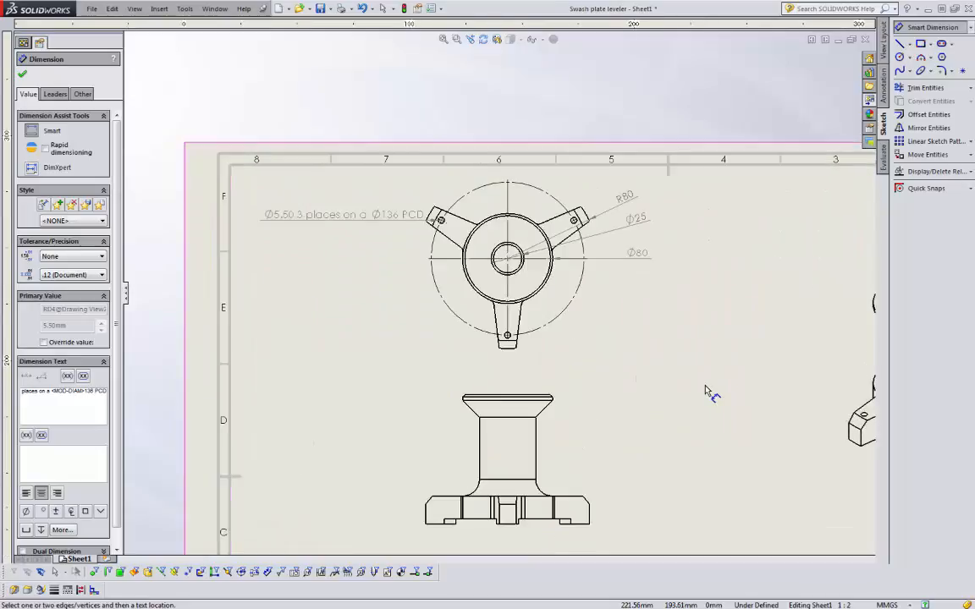
scroll(708, 403, "up", 2)
scroll(550, 397, "down", 5)
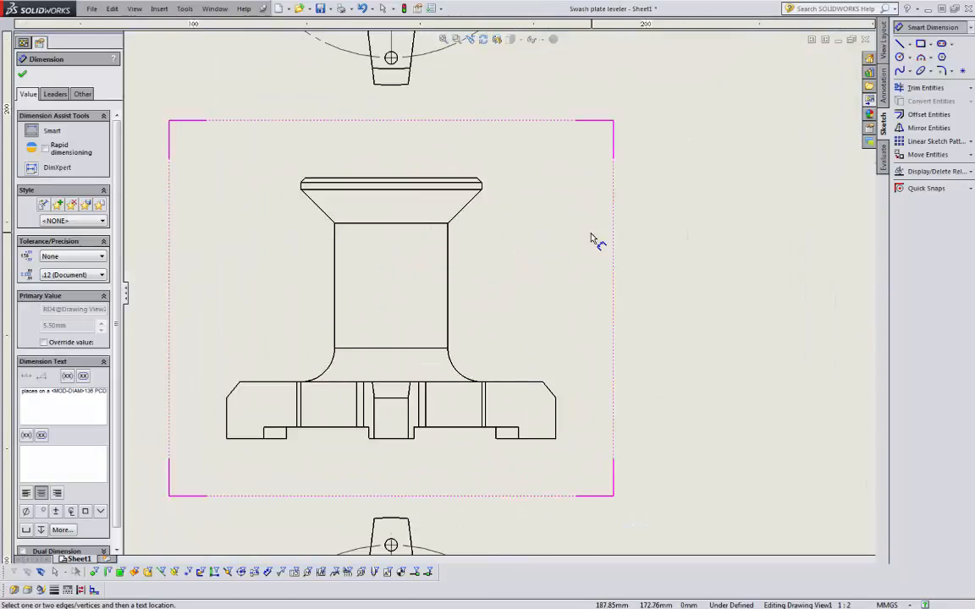
left_click(473, 181)
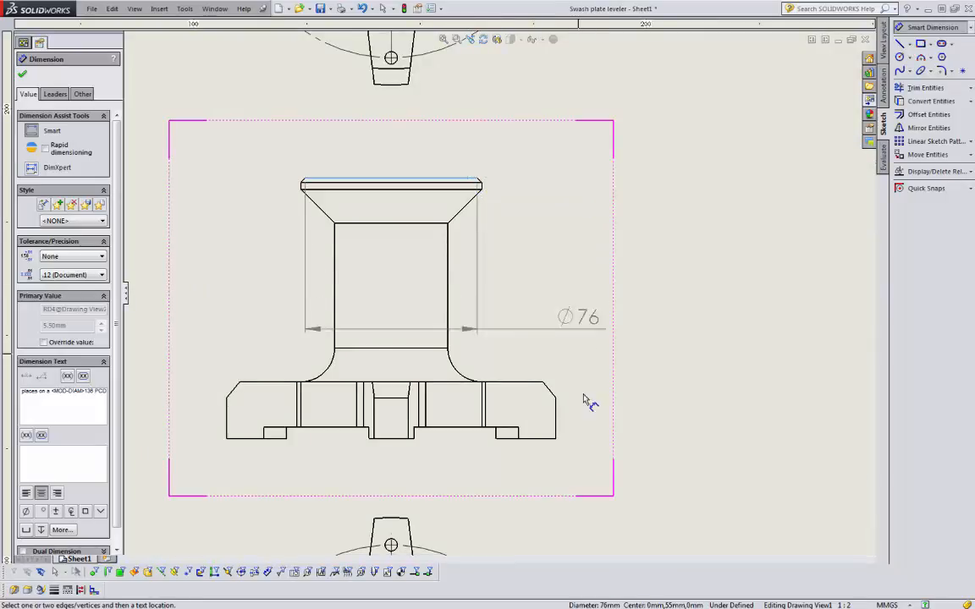
left_click(546, 438)
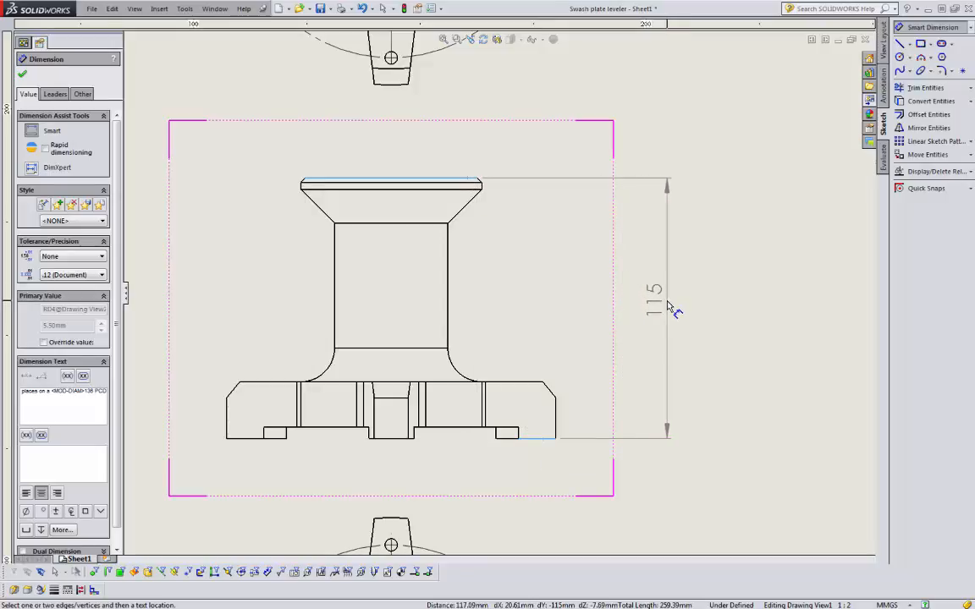
left_click(670, 312)
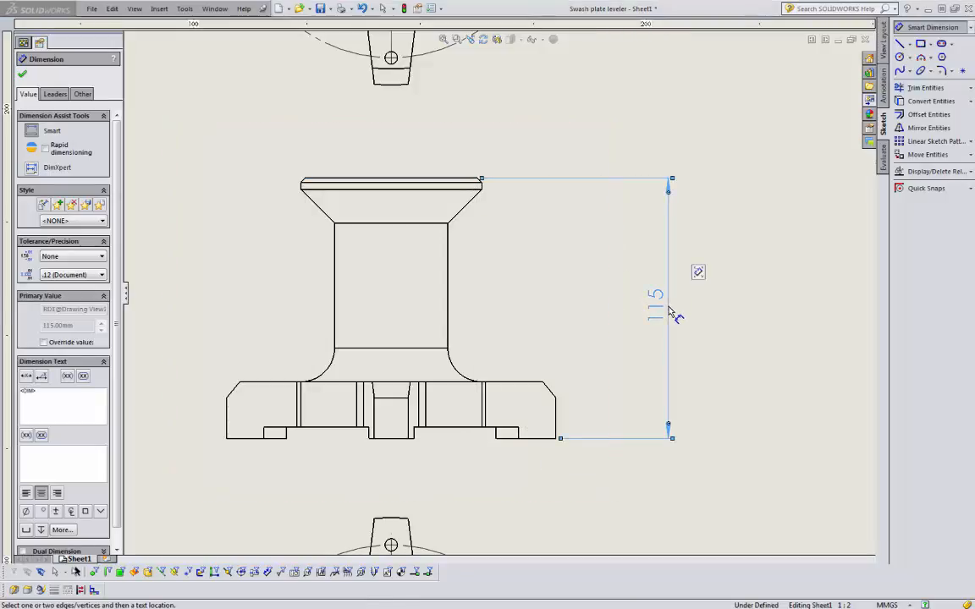
Step: Dimension the base arm's height in the front view between its upper and lower edges, placed inside the overall height dimension
left_click(523, 387)
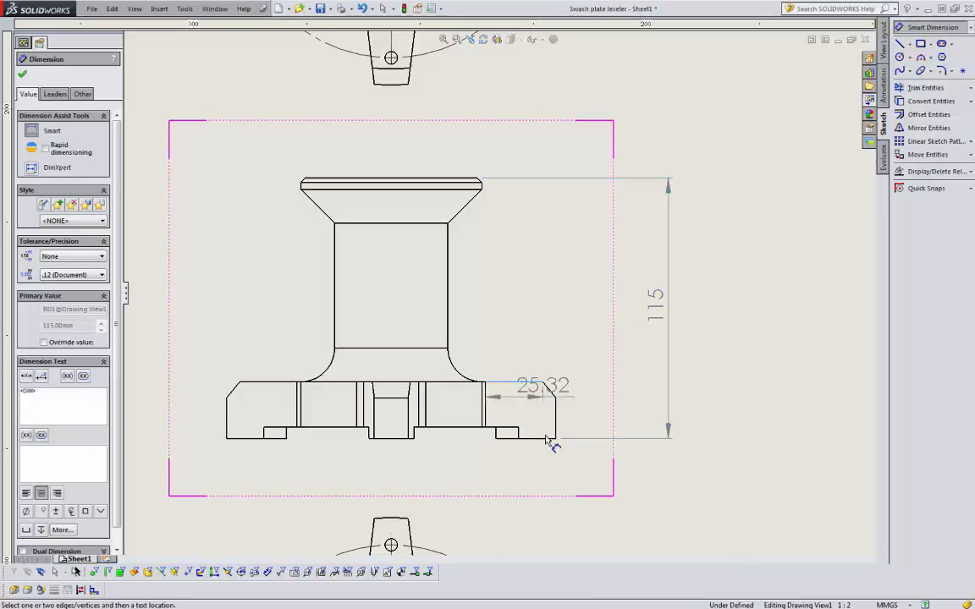
left_click(548, 438)
left_click(609, 415)
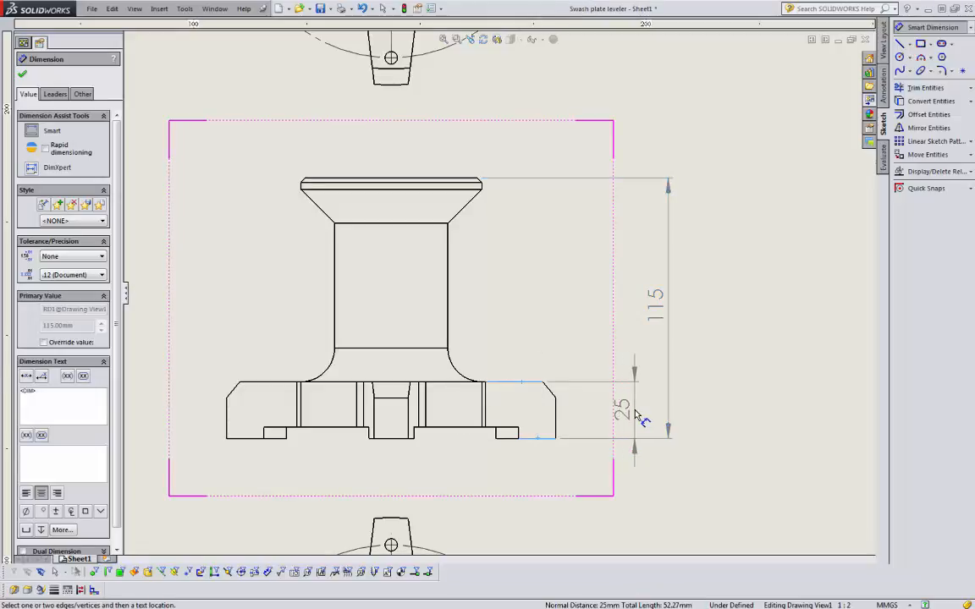
left_click(640, 417)
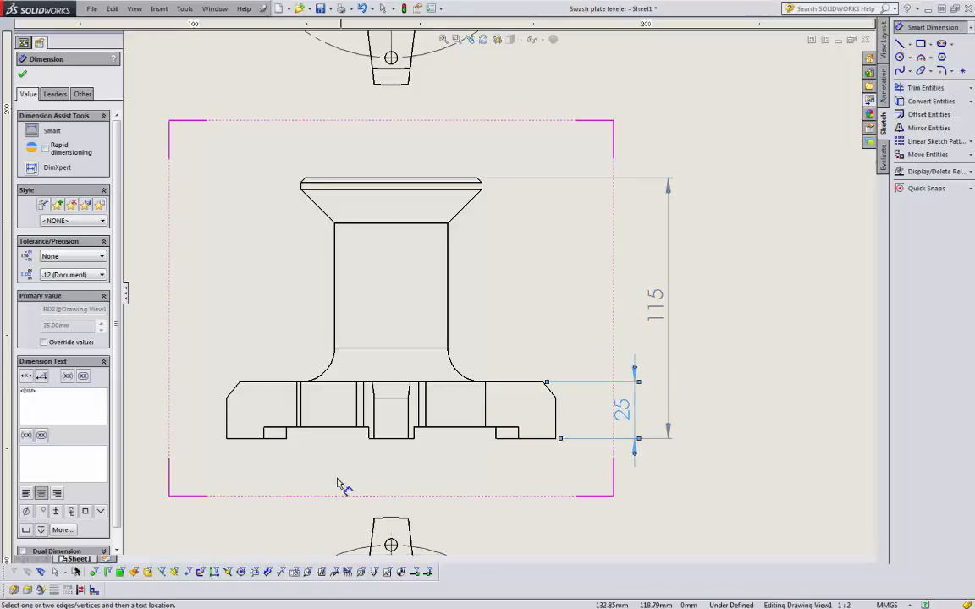
Step: Dimension the depth of the recess under the right arm in the front view, placing the text below the arm
left_click(505, 429)
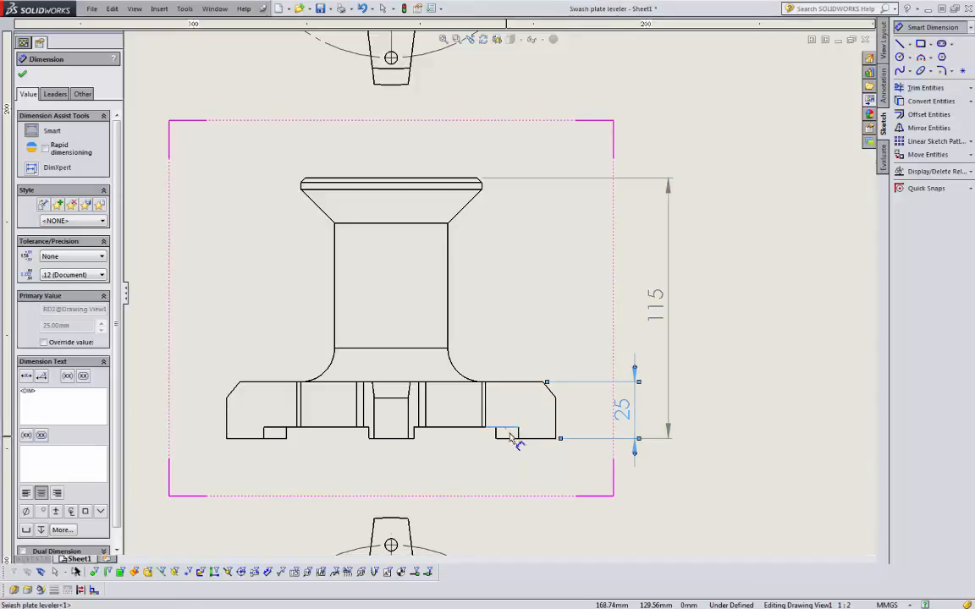
left_click(516, 436)
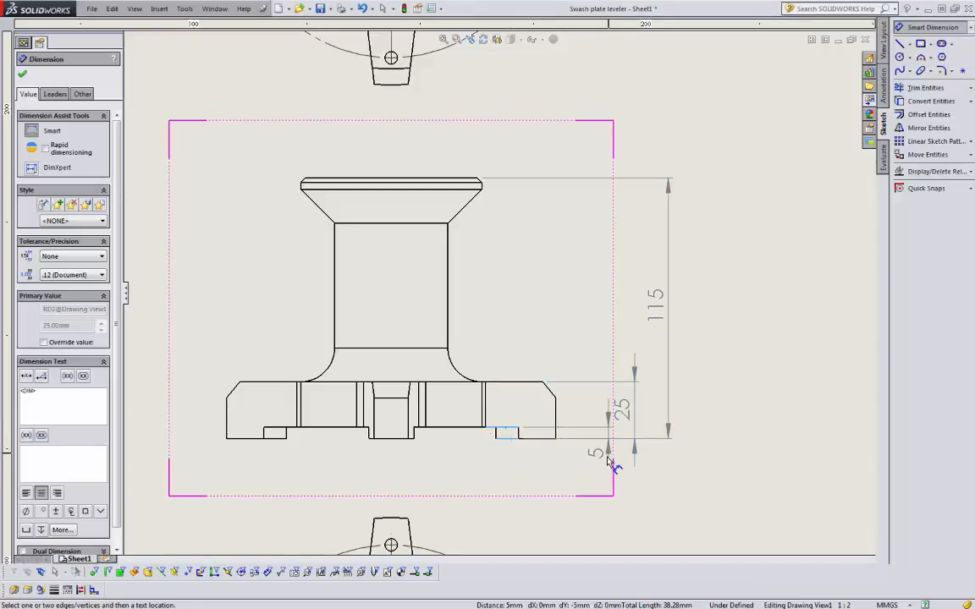
left_click(600, 471)
Step: Rearrange the front view's three height dimensions, raising the overall and arm height texts to their upper extension lines and moving the recess depth onto the arm
scroll(613, 338, "up", 3)
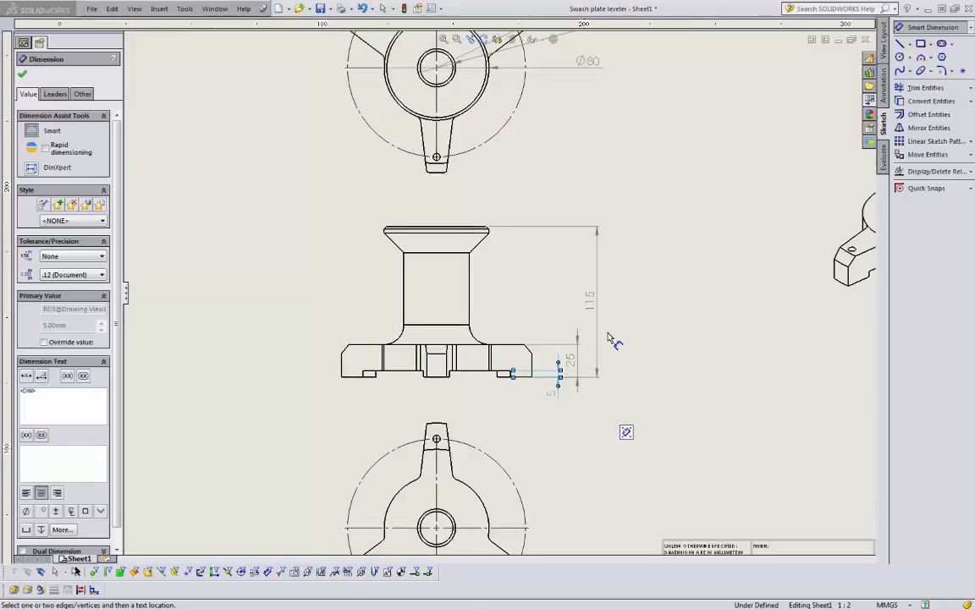
scroll(602, 338, "down", 3)
scroll(603, 339, "down", 2)
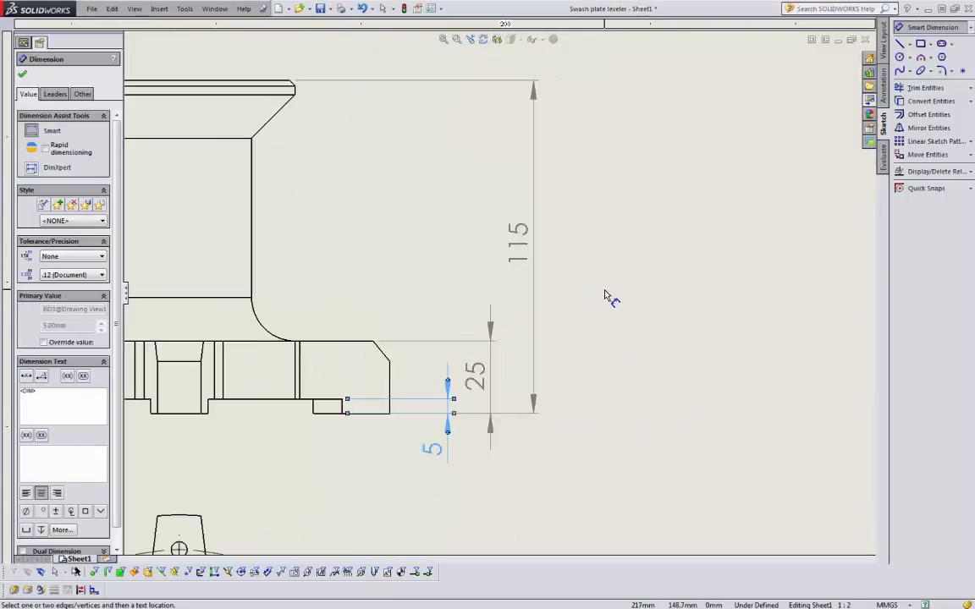
key("Escape")
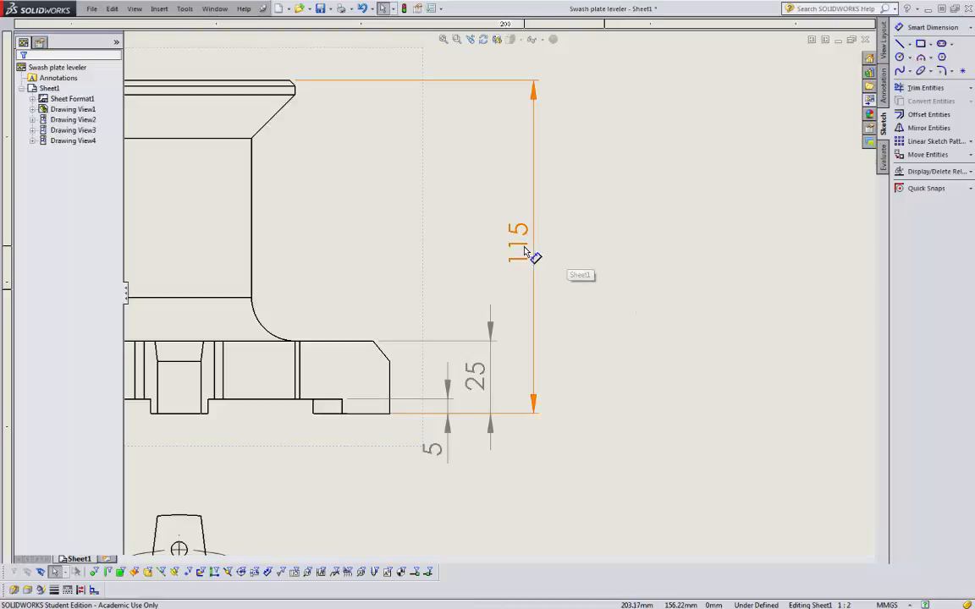
left_click_drag(533, 254, 512, 90)
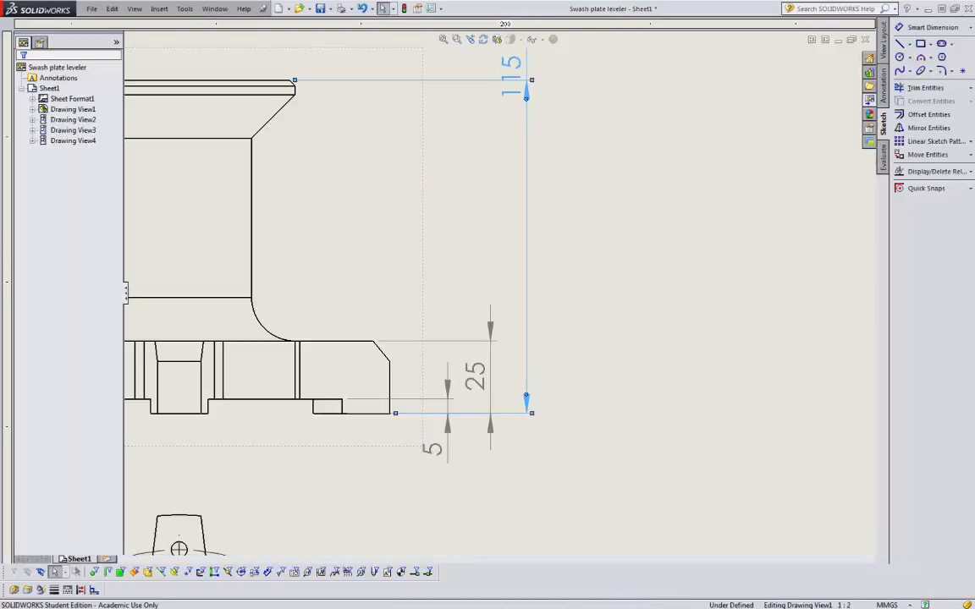
left_click_drag(434, 448, 367, 383)
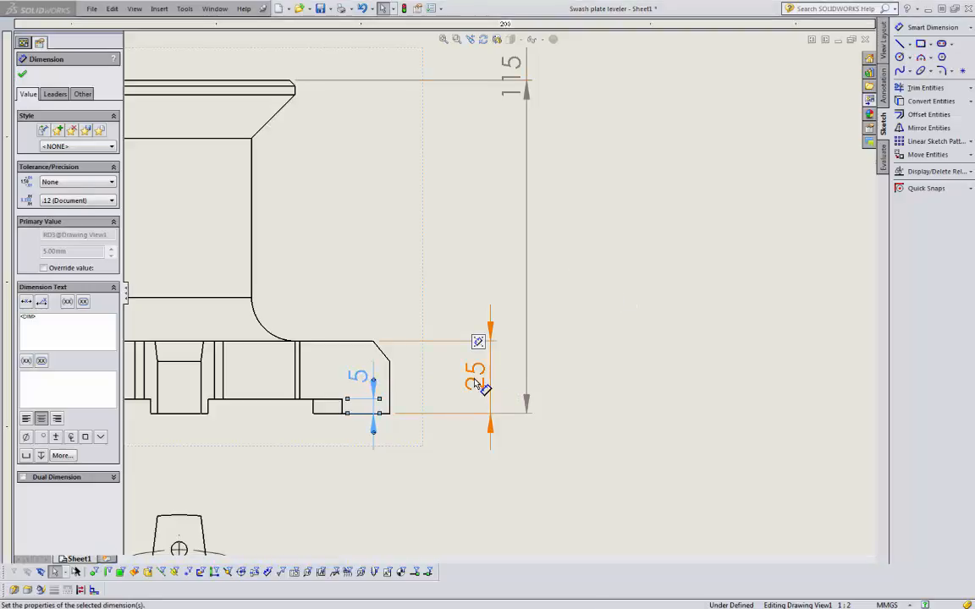
left_click_drag(484, 386, 480, 342)
left_click(586, 332)
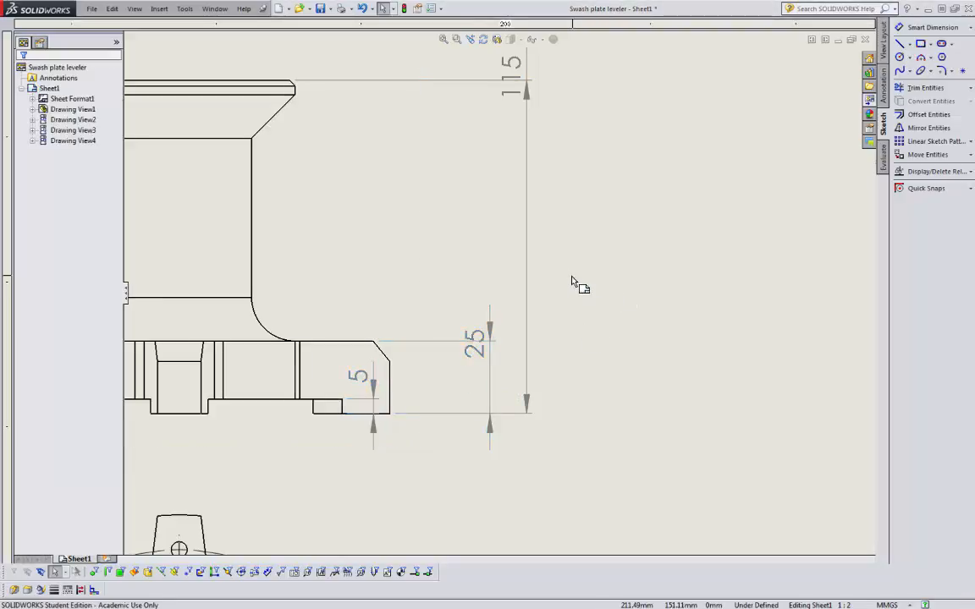
Step: Return the overall height text to mid-height and shift its dimension line slightly farther from the front view
scroll(572, 281, "up", 1)
scroll(573, 281, "up", 3)
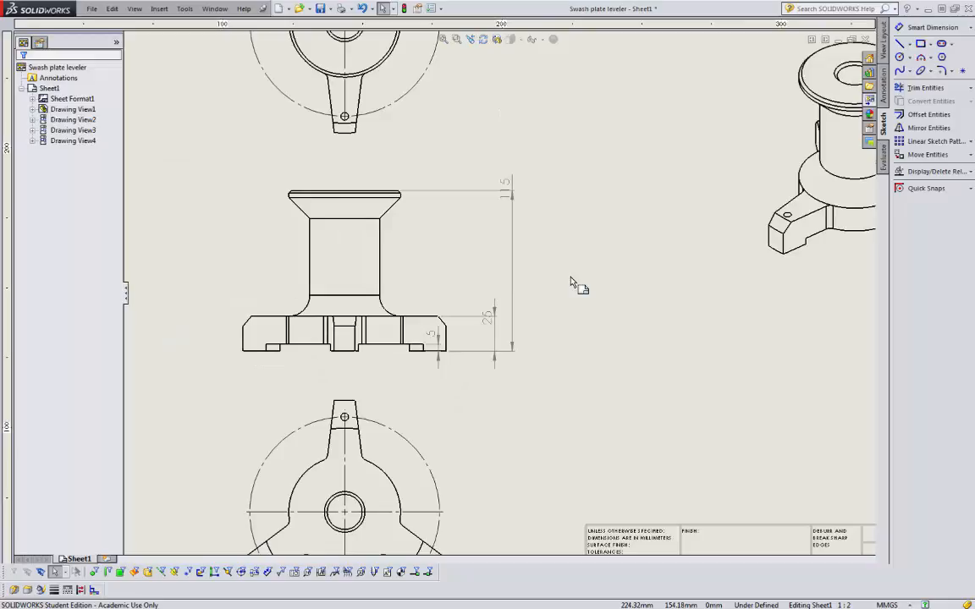
scroll(558, 281, "down", 3)
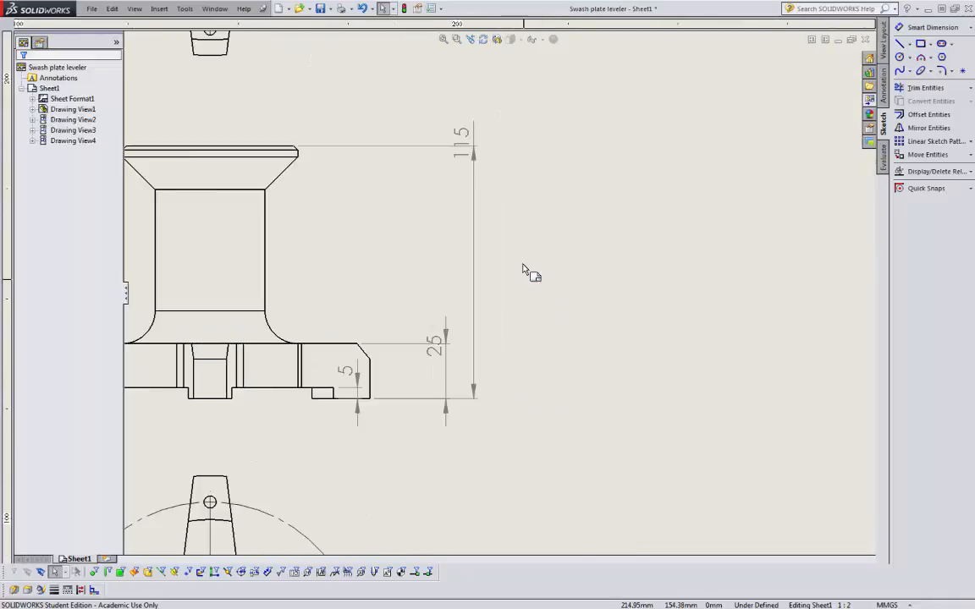
left_click_drag(461, 156, 469, 282)
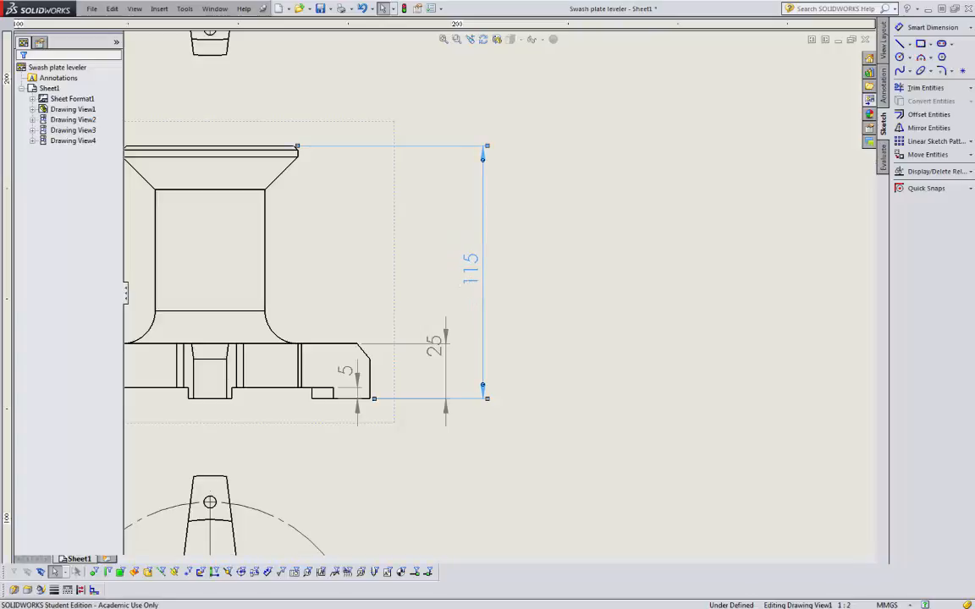
Step: Centre the base arm height text between its extension lines and move the recess depth dimension just outside the arm, with its text below
left_click_drag(435, 343, 432, 379)
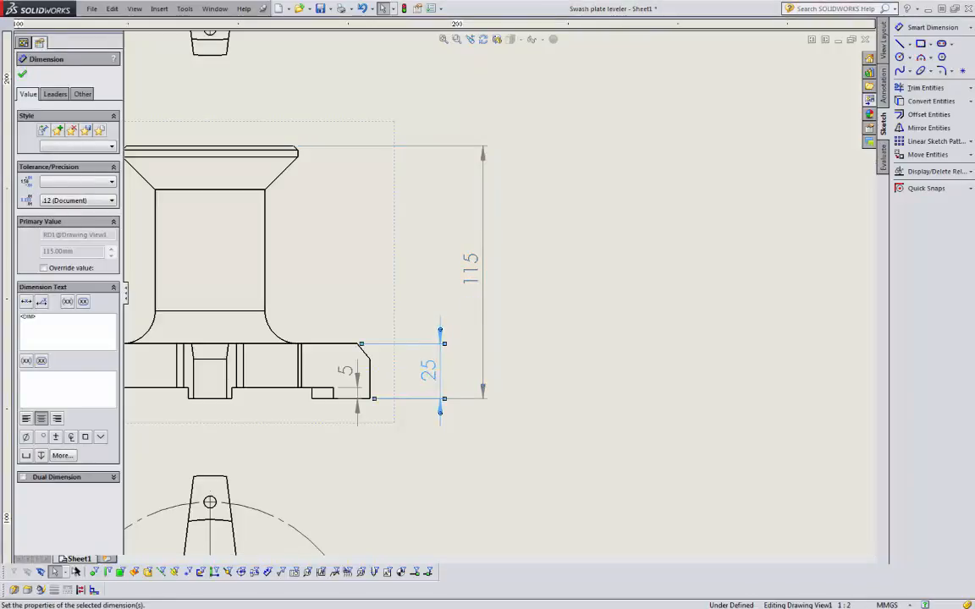
left_click_drag(352, 379, 403, 424)
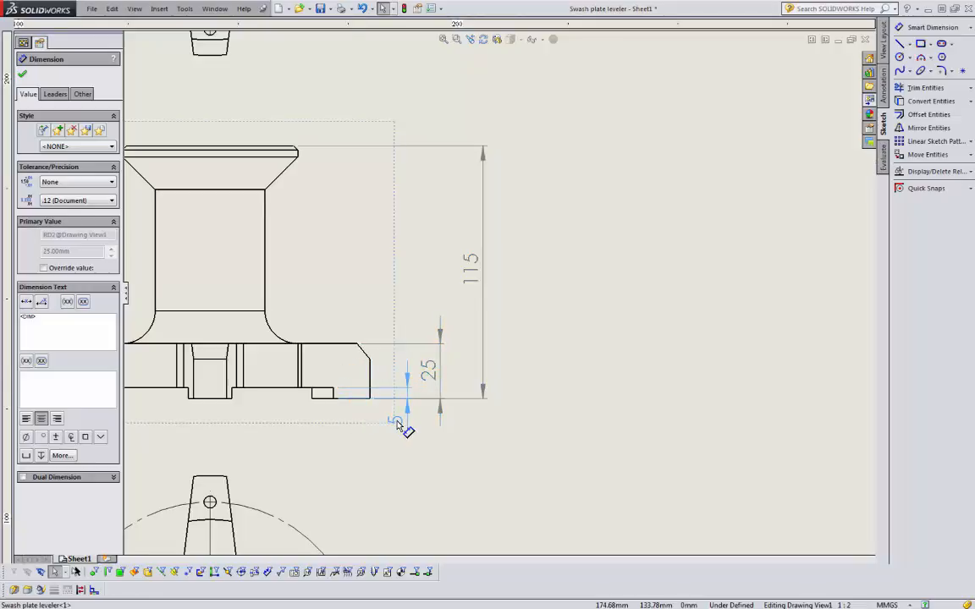
left_click(442, 457)
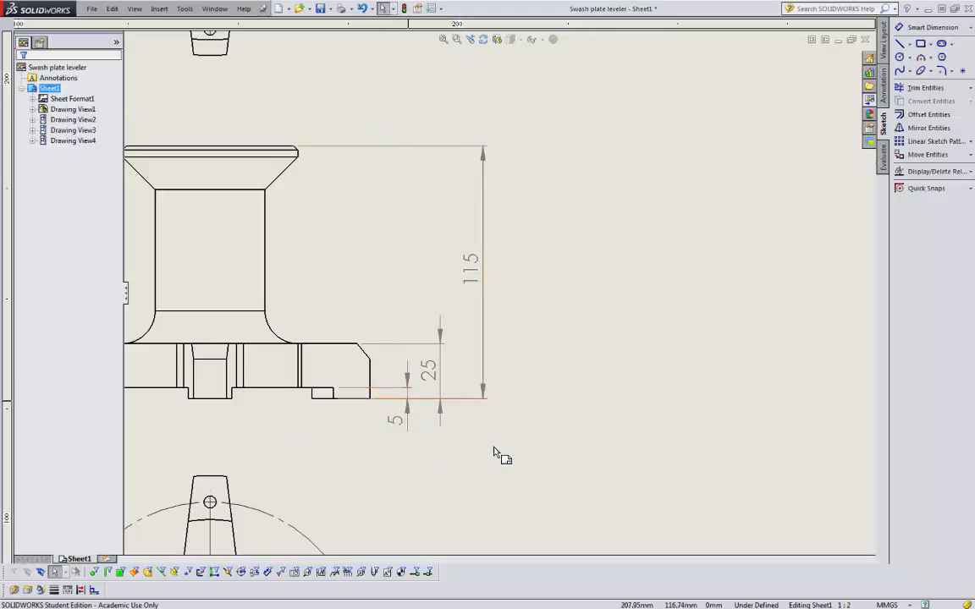
scroll(531, 310, "up", 2)
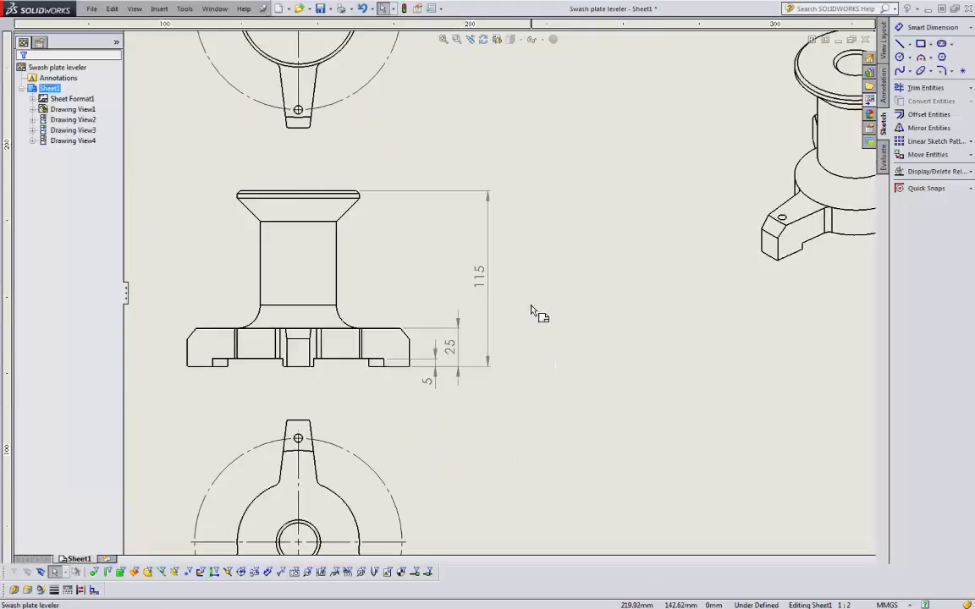
Step: Flip the arrows of the base arm's height dimension so they point outward from inside the extension lines
scroll(536, 290, "down", 5)
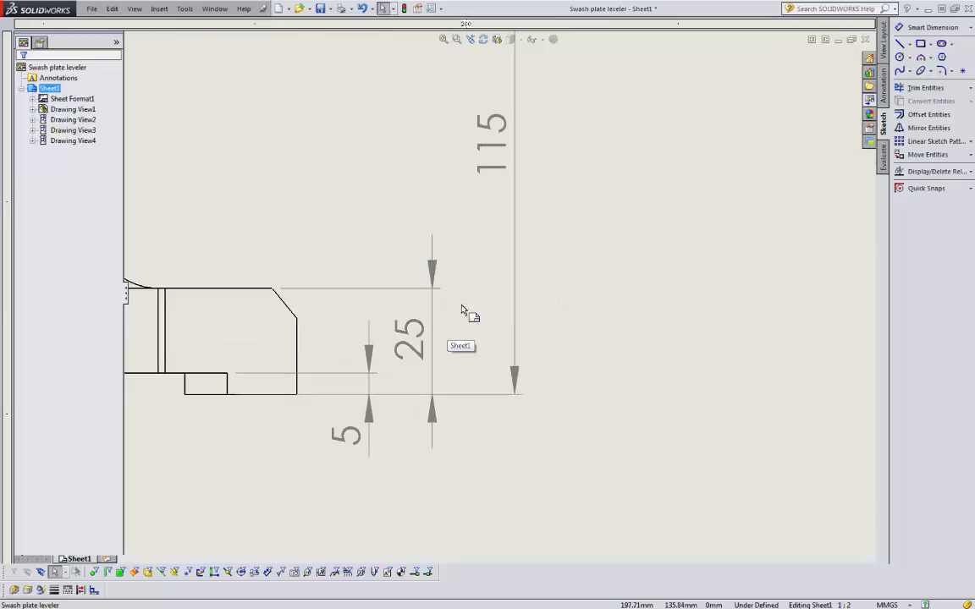
left_click(433, 265)
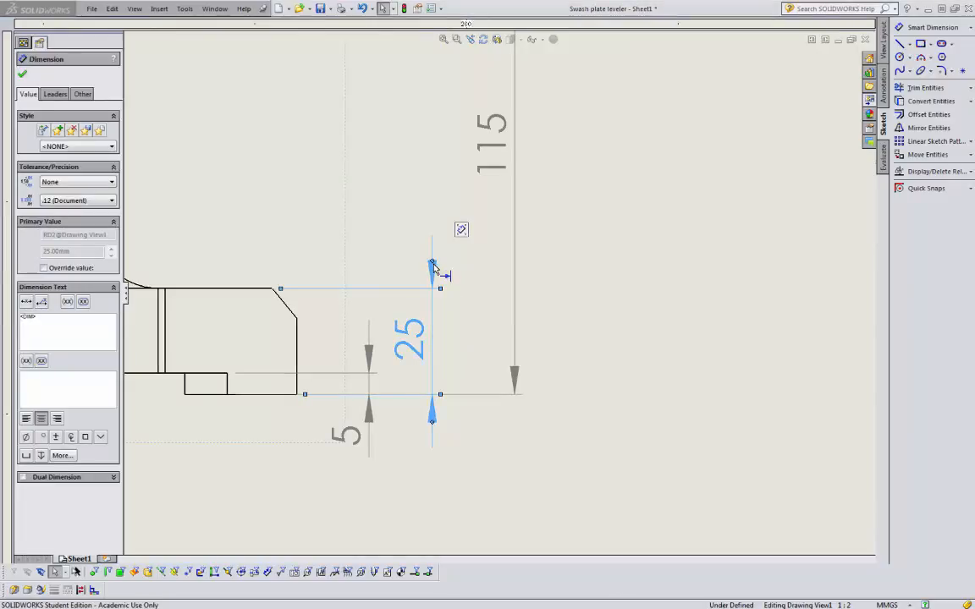
left_click(433, 265)
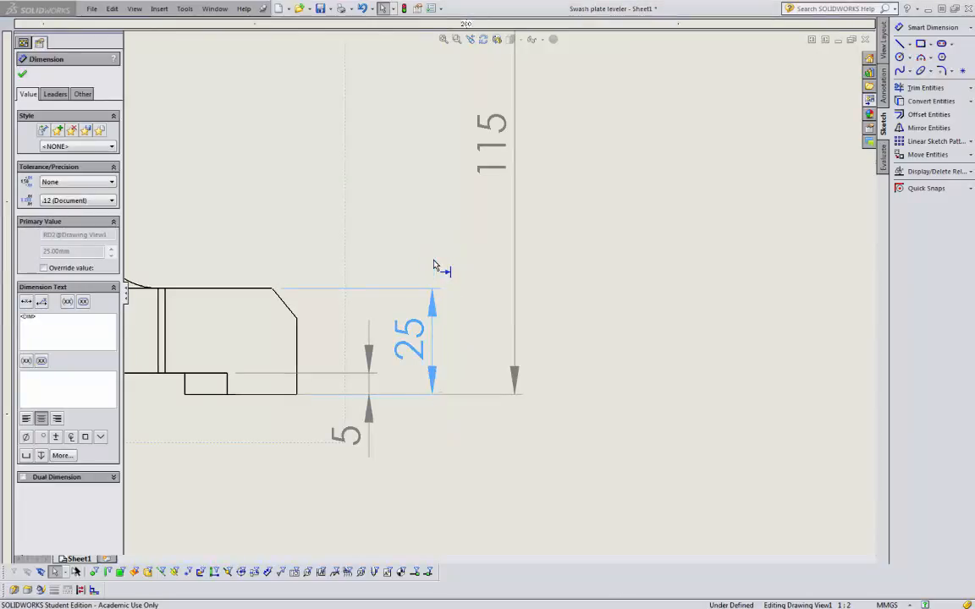
left_click(432, 318)
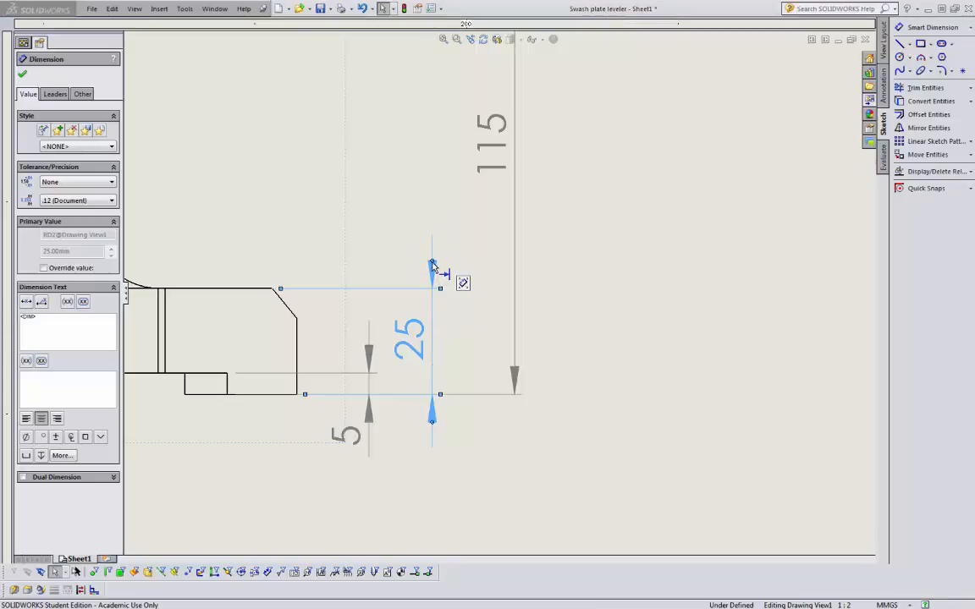
left_click(432, 265)
left_click(579, 298)
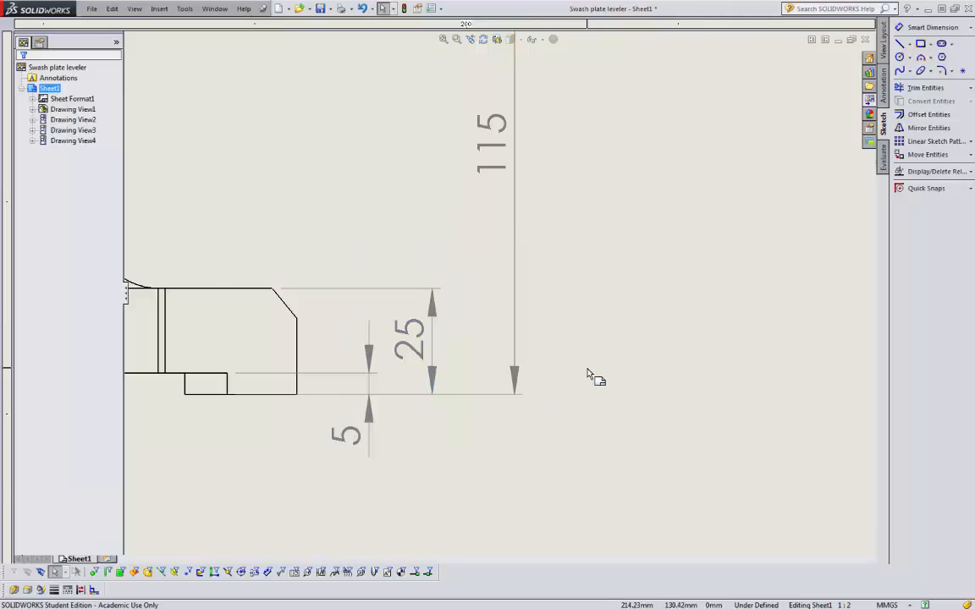
Step: Reposition the R80 radius text in the top view slightly upward and closer to the arm, making its leader steeper
scroll(589, 371, "up", 5)
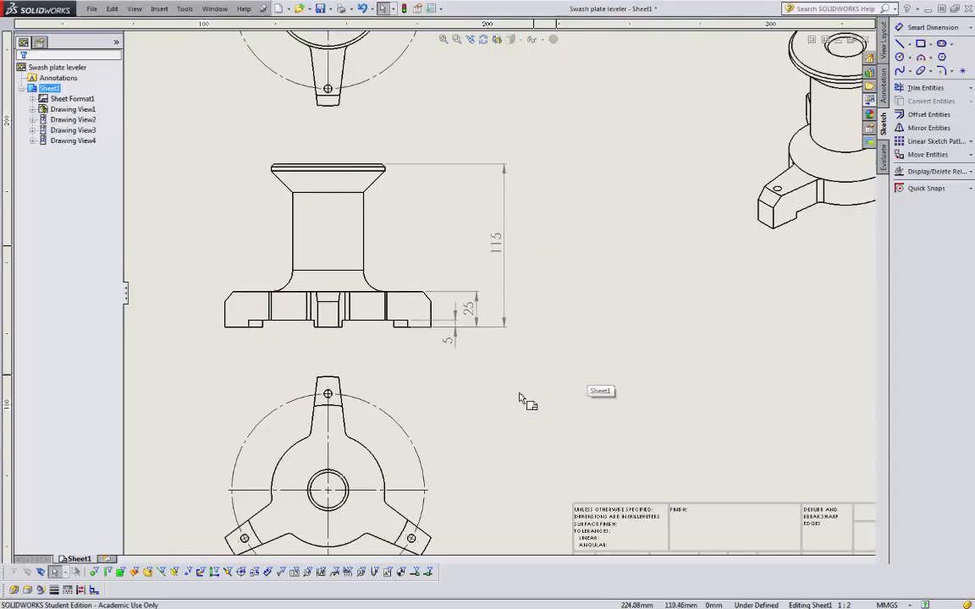
scroll(481, 396, "up", 3)
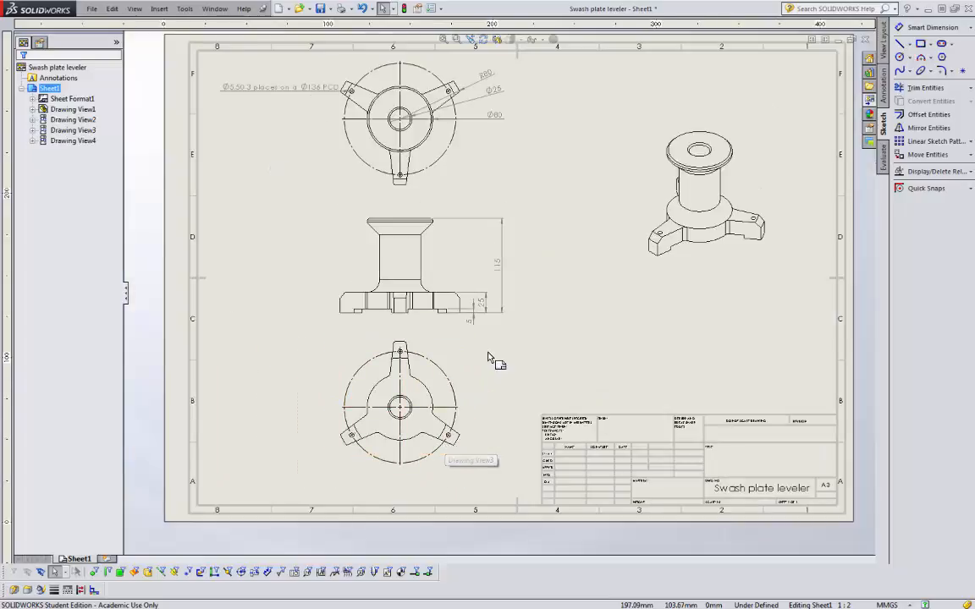
scroll(529, 127, "down", 3)
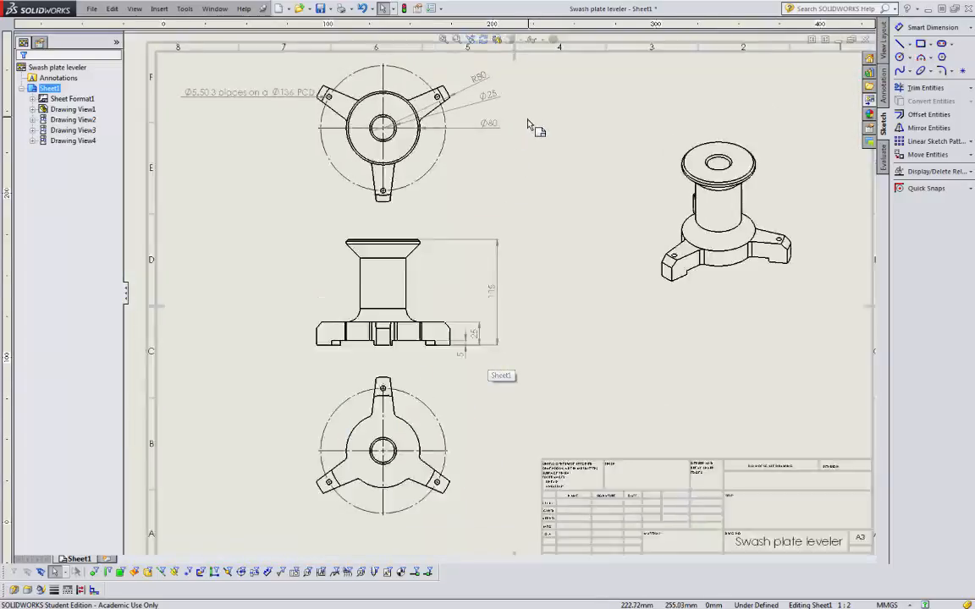
scroll(488, 153, "down", 4)
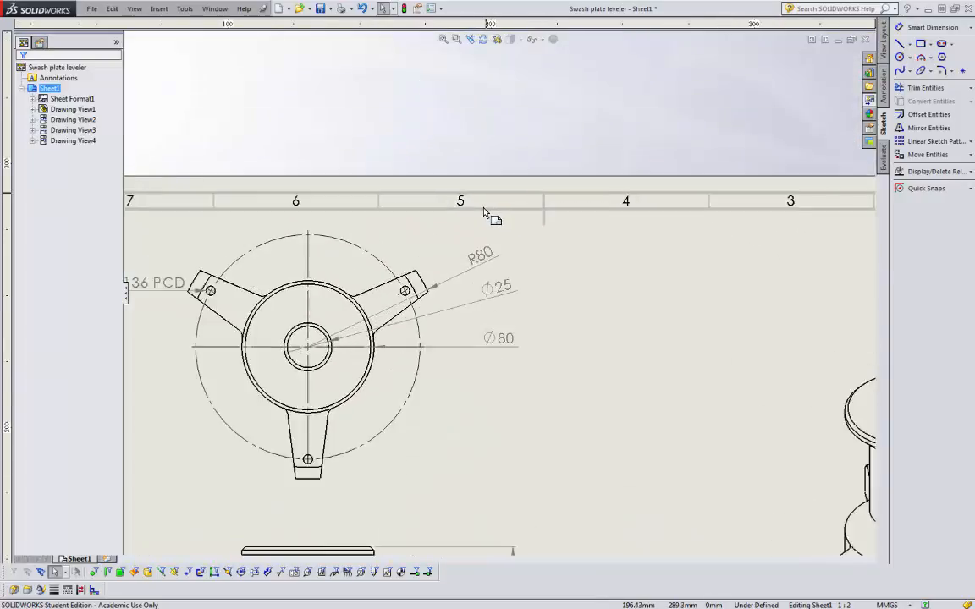
left_click(492, 239)
left_click_drag(491, 240, 466, 266)
left_click(480, 468)
Step: Add a chamfer dimension to the flange's upper left chamfer in the front view, using the top edge as reference and placing the text above left
scroll(488, 464, "up", 6)
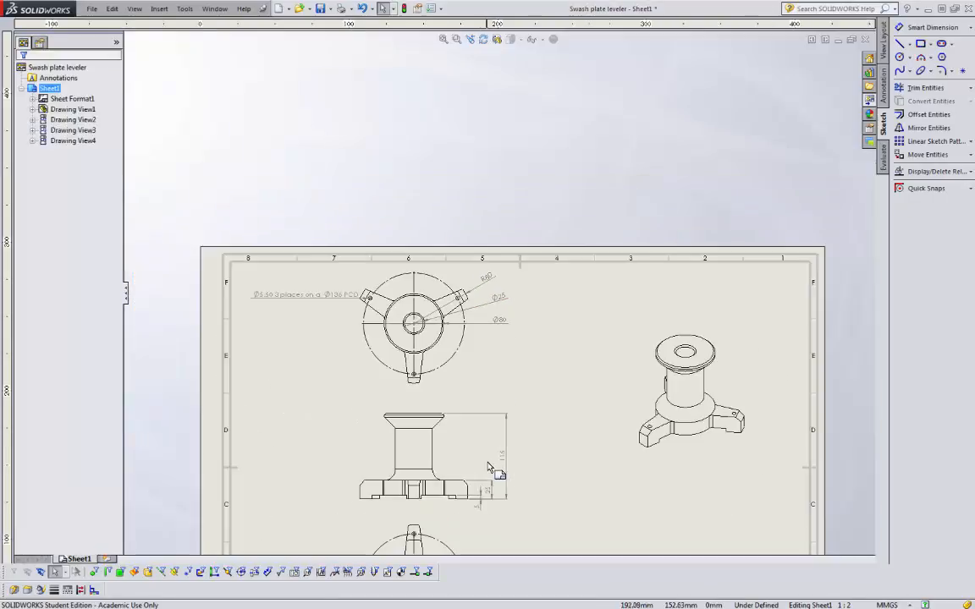
scroll(472, 415, "down", 2)
scroll(470, 407, "down", 8)
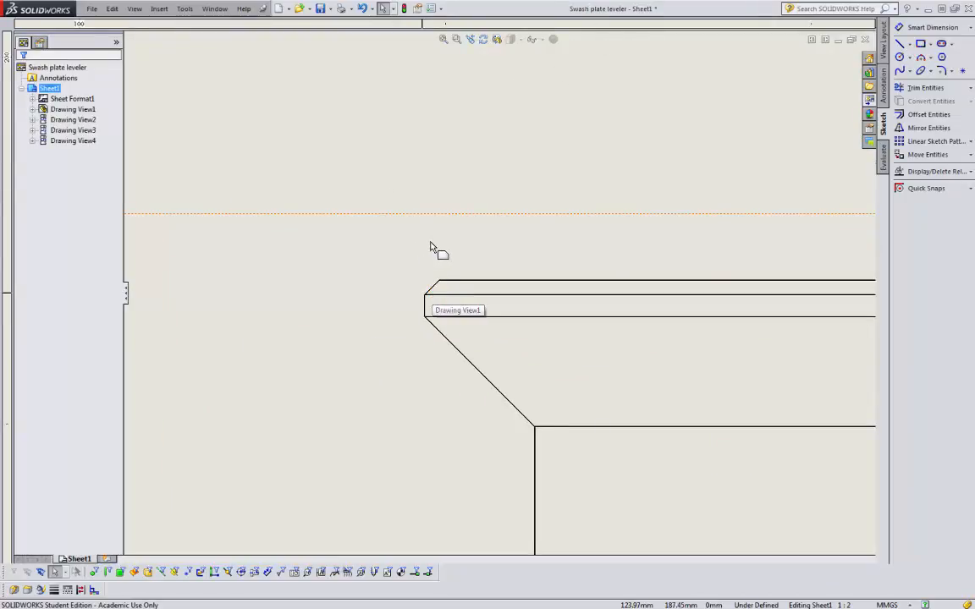
right_click(433, 156)
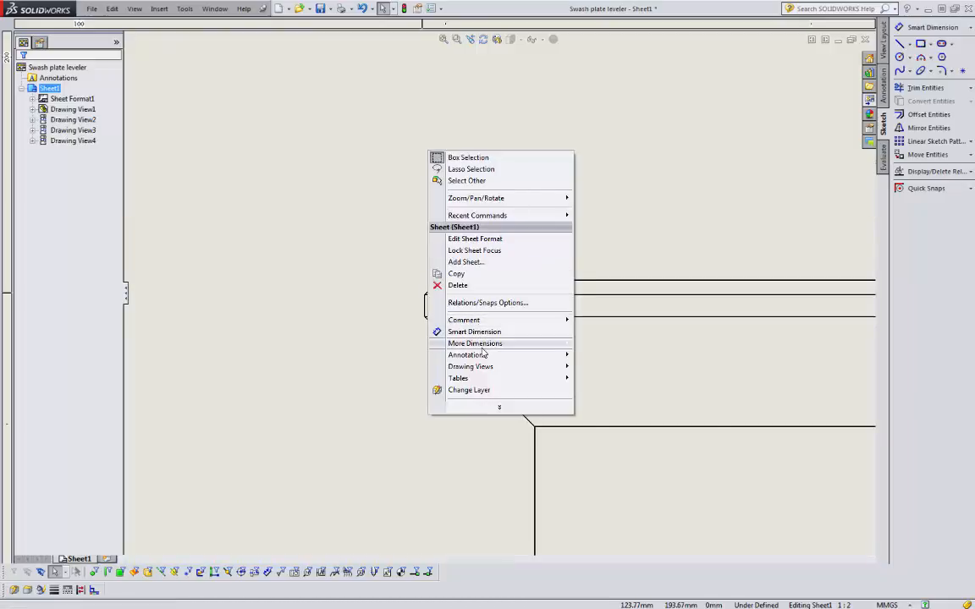
mouse_move(483, 350)
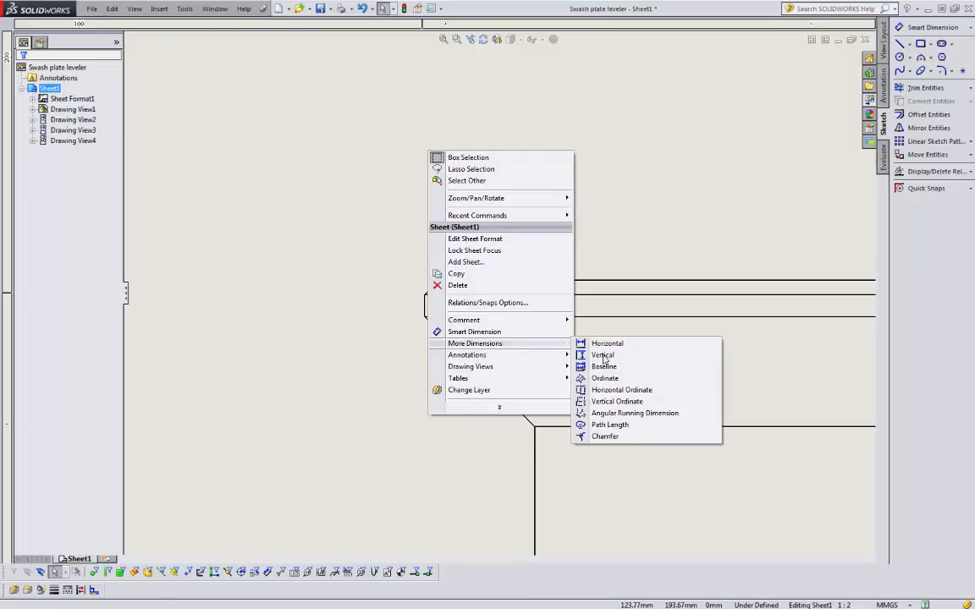
left_click(605, 436)
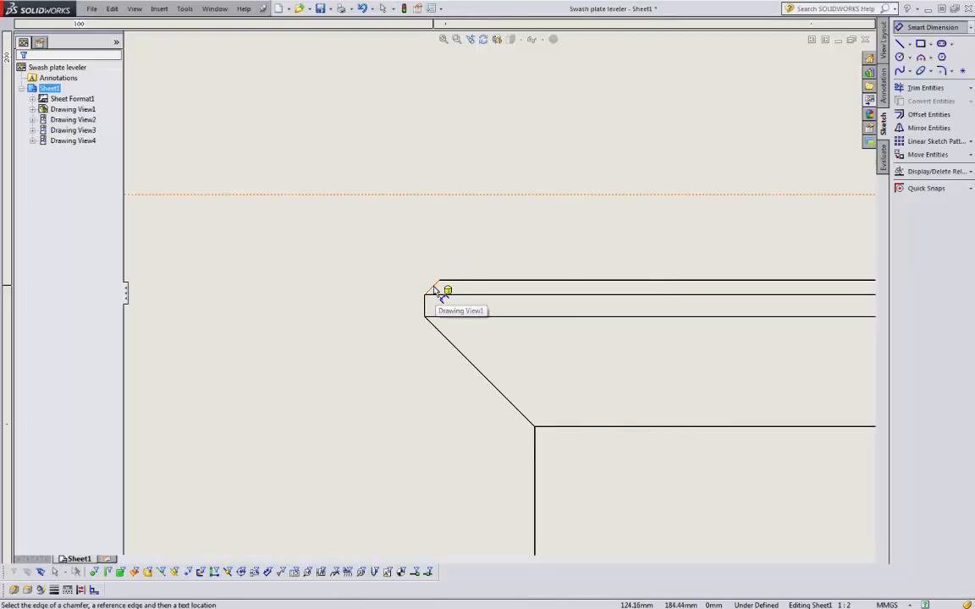
scroll(436, 290, "down", 5)
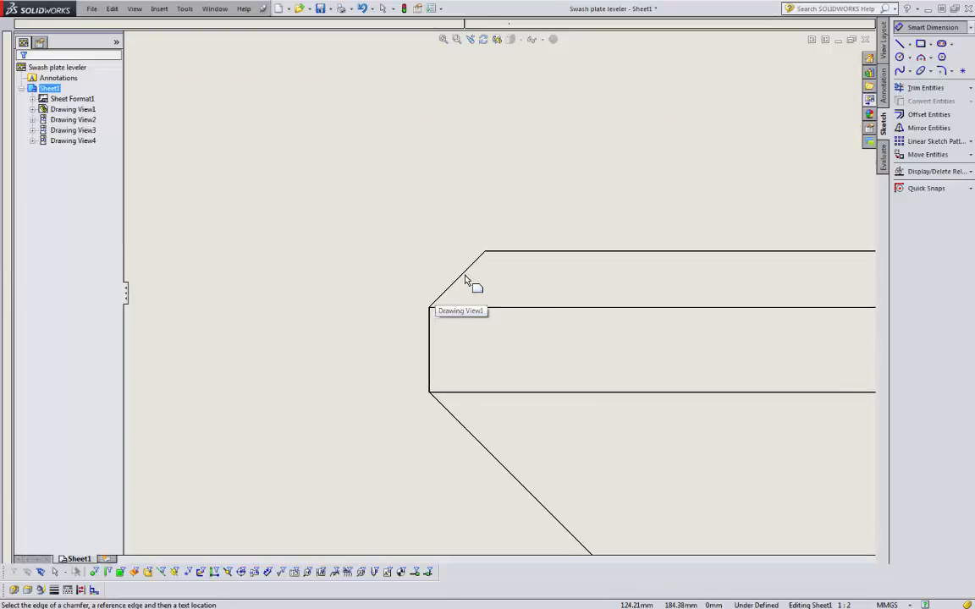
left_click(462, 279)
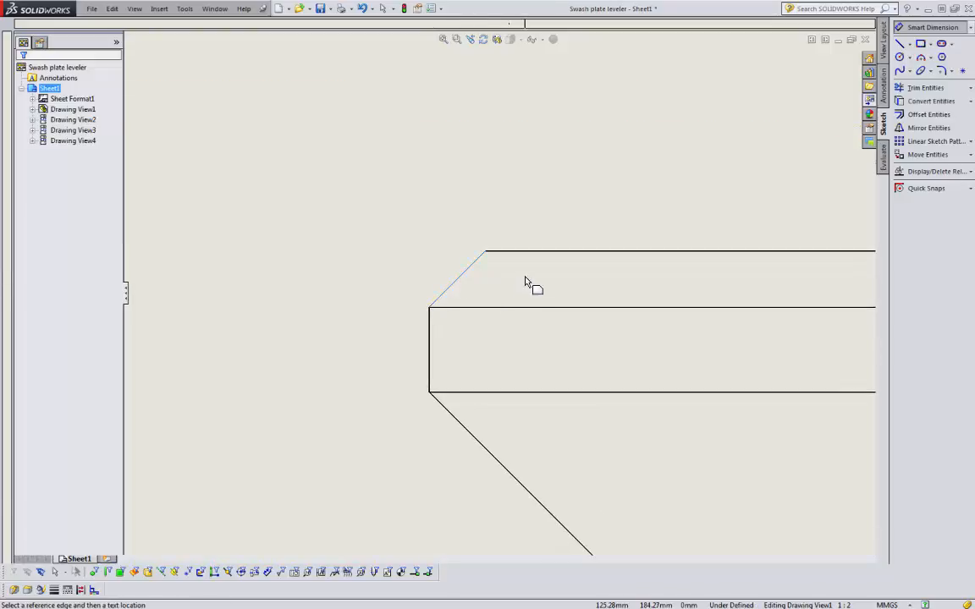
left_click(520, 252)
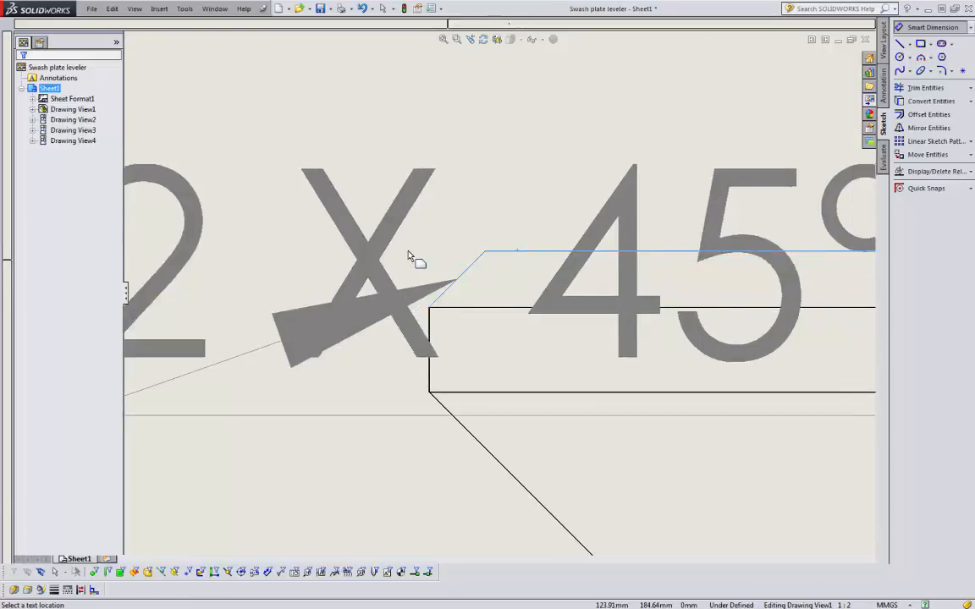
scroll(410, 258, "up", 2)
scroll(409, 257, "up", 2)
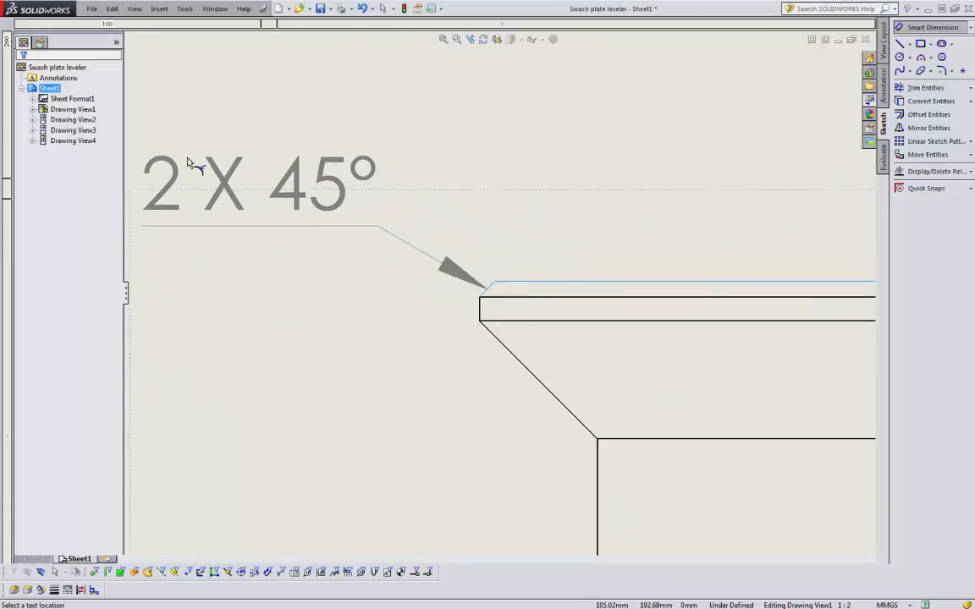
left_click(187, 162)
scroll(355, 345, "up", 2)
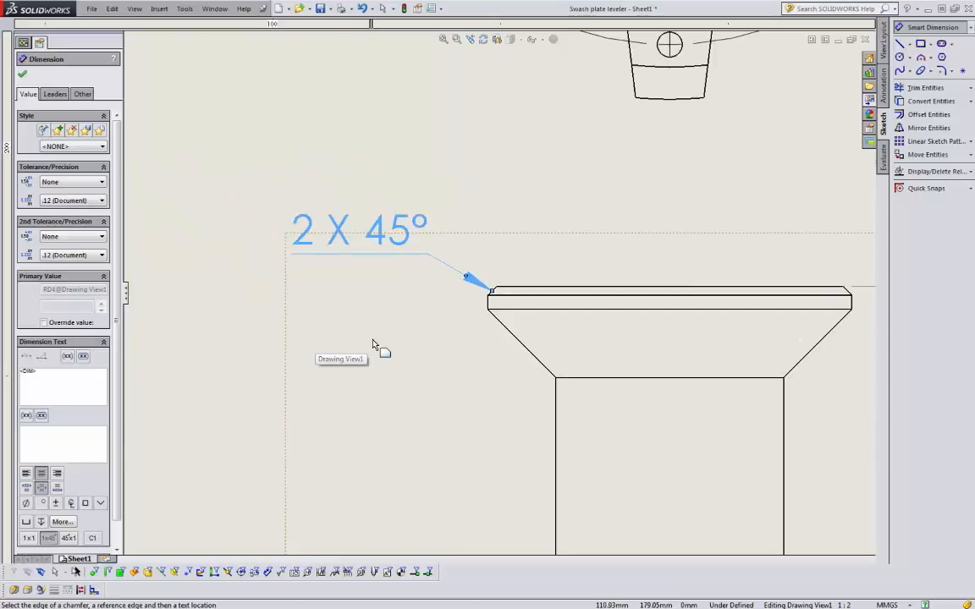
key("Escape")
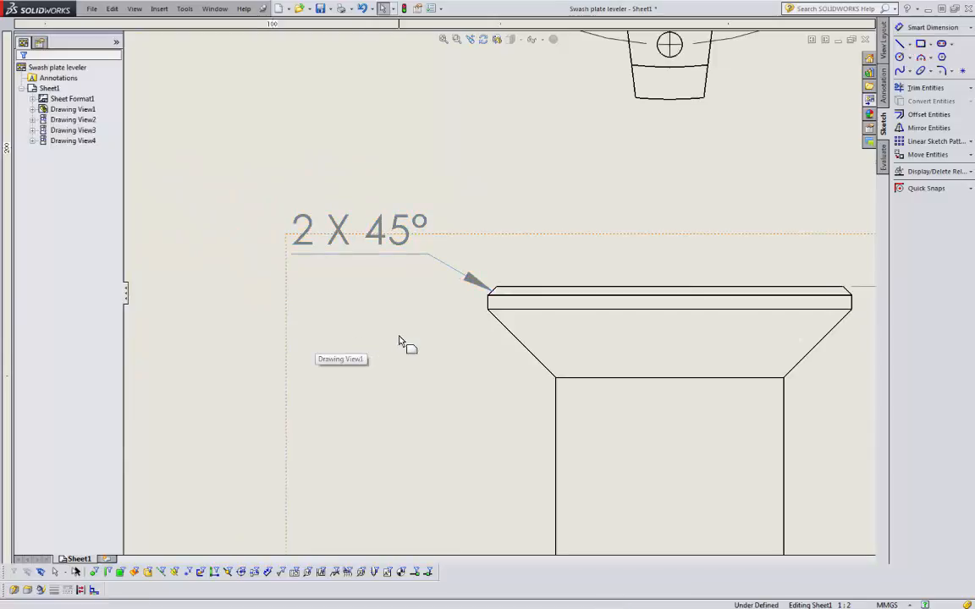
Step: Dimension the radius of the right fillet between the column and the base in the front view, placing the text up and to its right
scroll(478, 364, "up", 3)
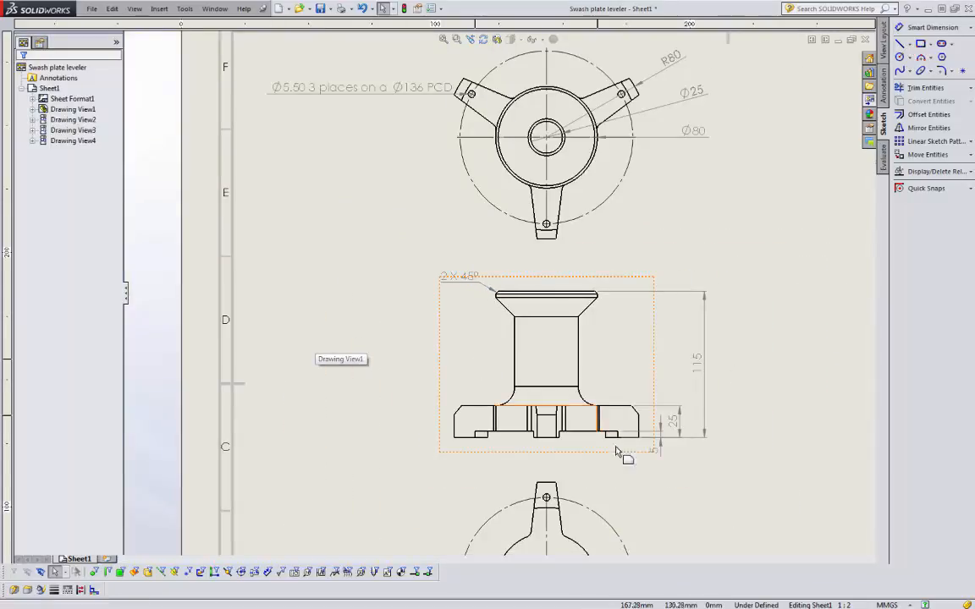
scroll(616, 461, "up", 3)
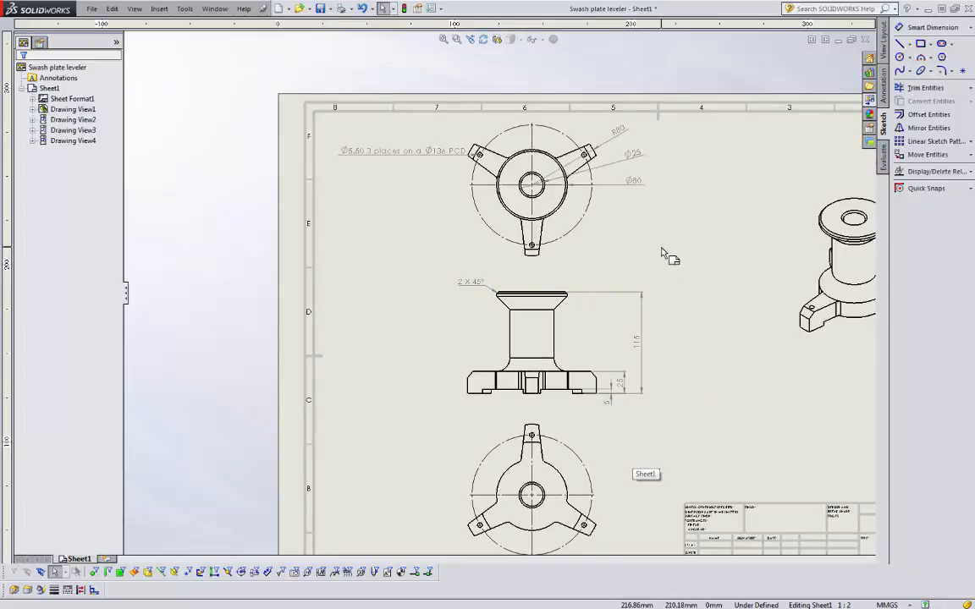
scroll(663, 387, "up", 2)
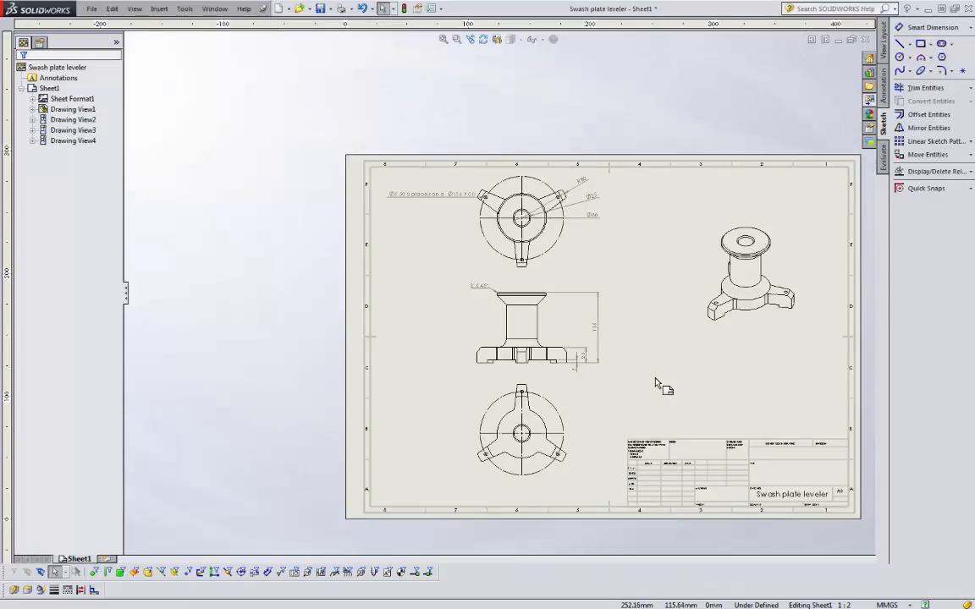
scroll(652, 365, "down", 2)
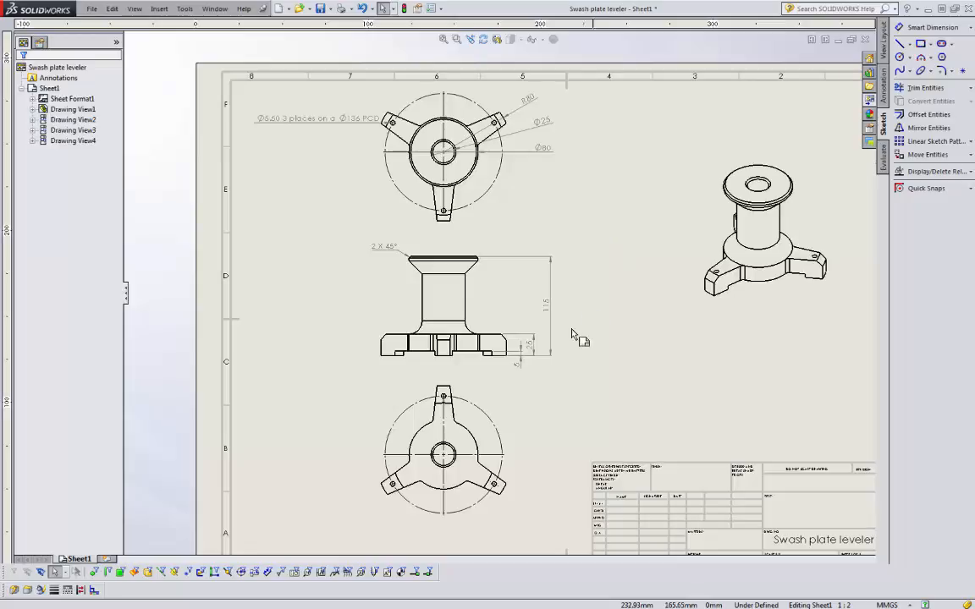
scroll(461, 339, "down", 3)
scroll(498, 316, "down", 2)
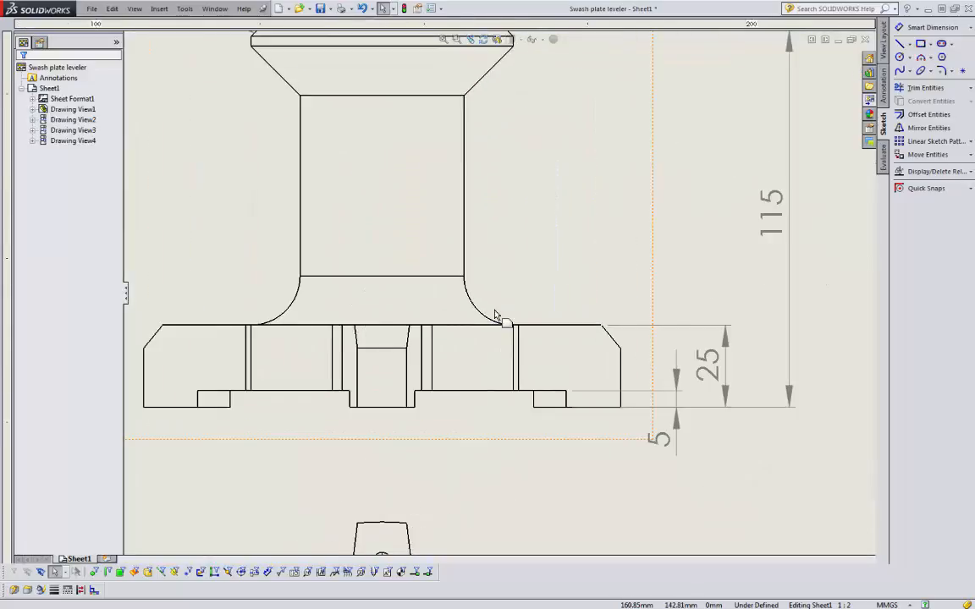
right_click(574, 147)
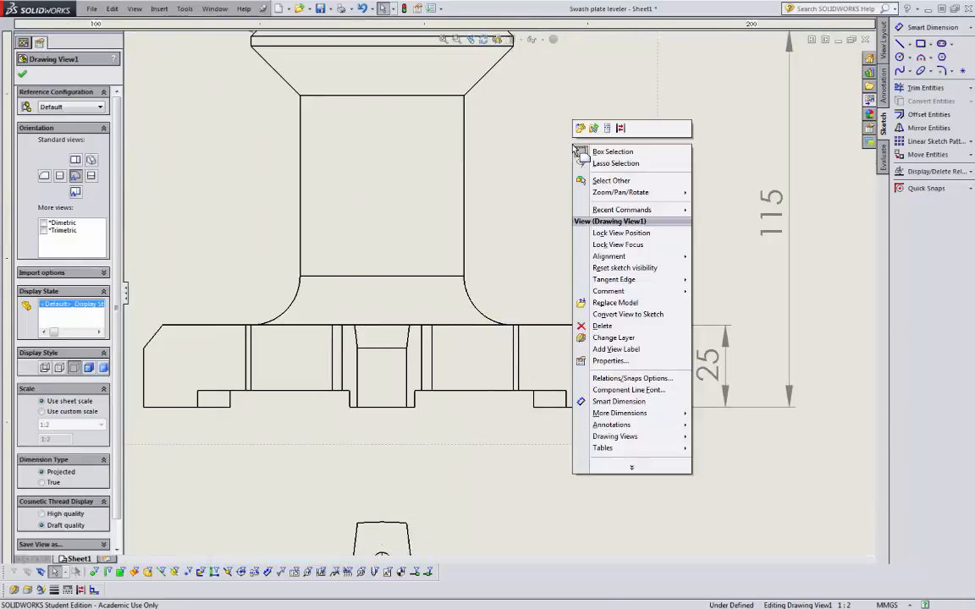
left_click(619, 401)
left_click(477, 308)
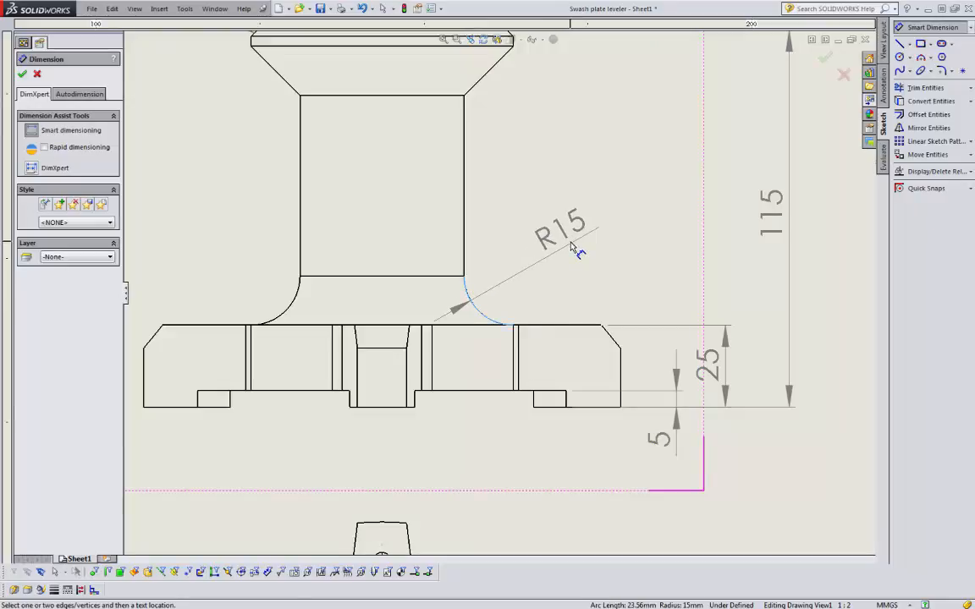
left_click(582, 238)
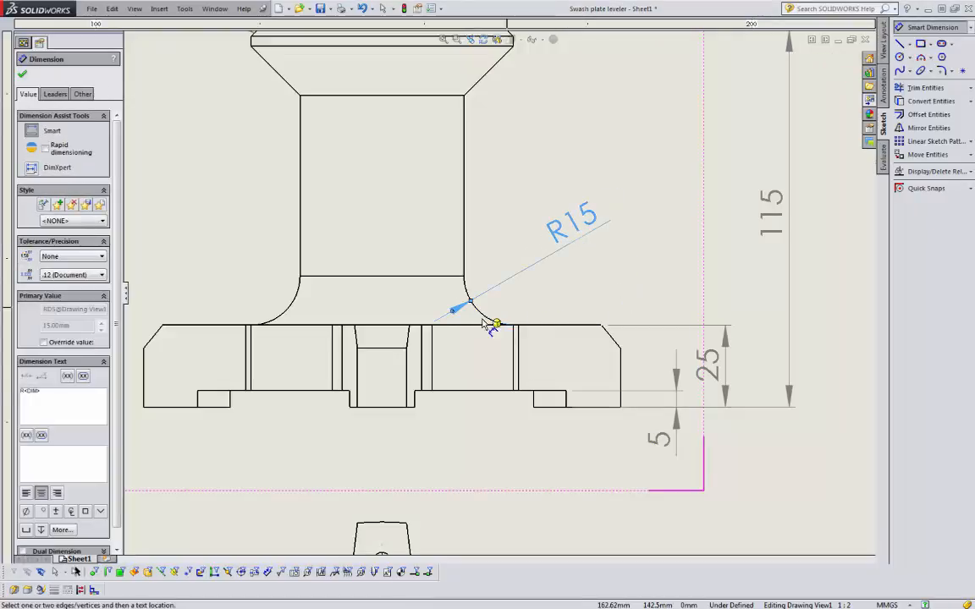
Step: Flip the fillet radius arrow to the outer side of the arc and shift its text slightly farther up and right
left_click(453, 312)
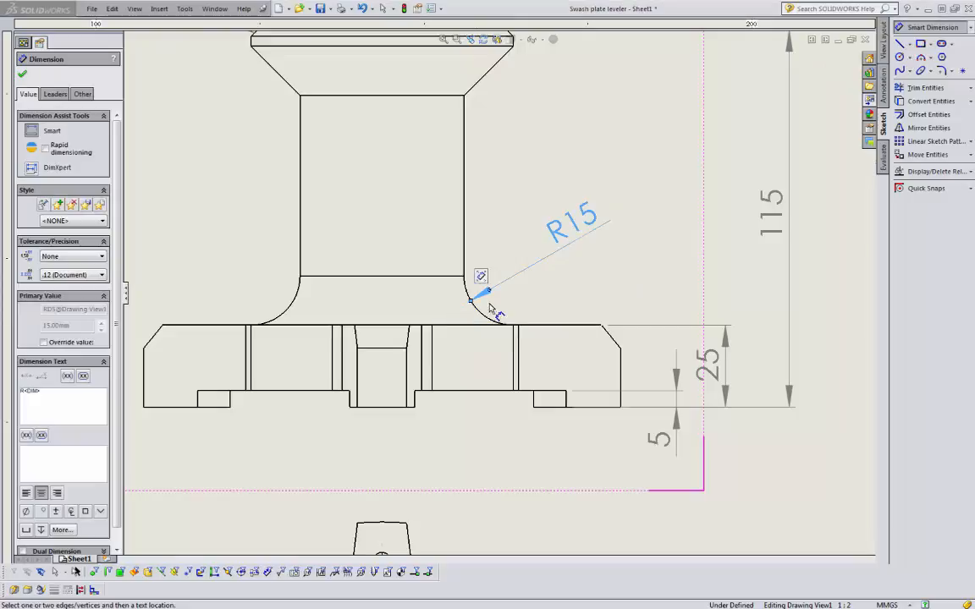
left_click(577, 280)
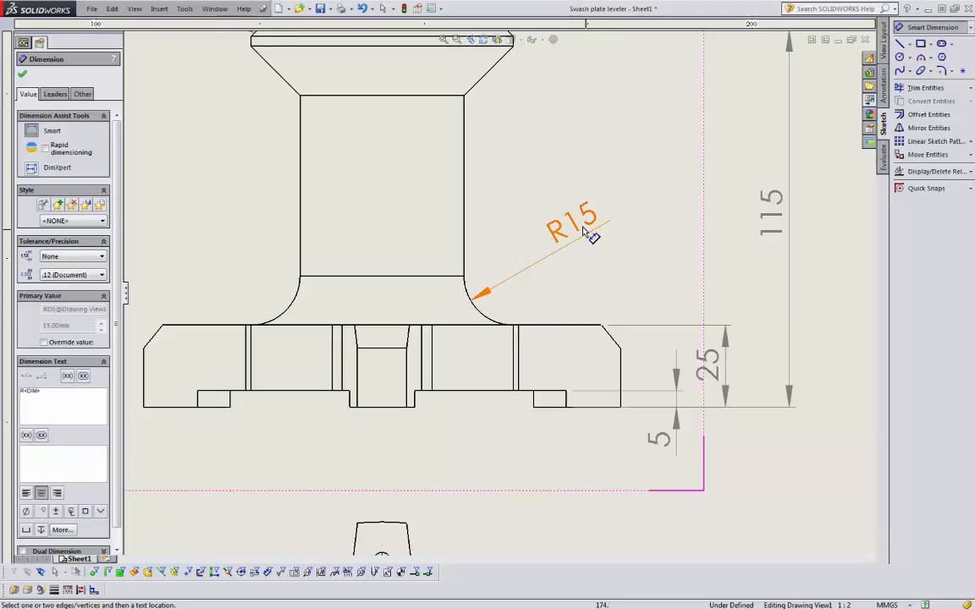
left_click_drag(580, 223, 598, 202)
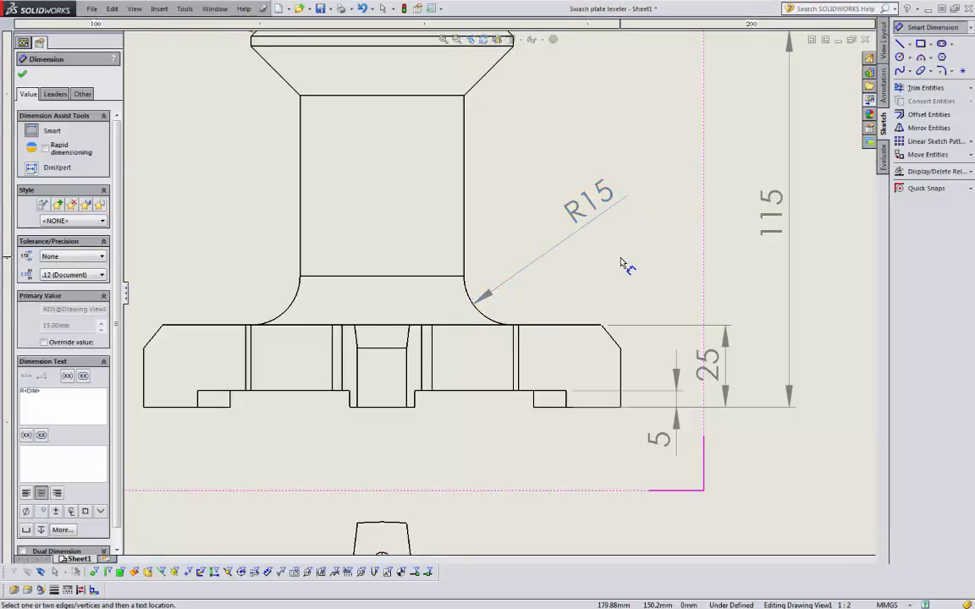
Step: End dimensioning and change the isometric view's display style to Shaded With Edges
scroll(623, 266, "up", 5)
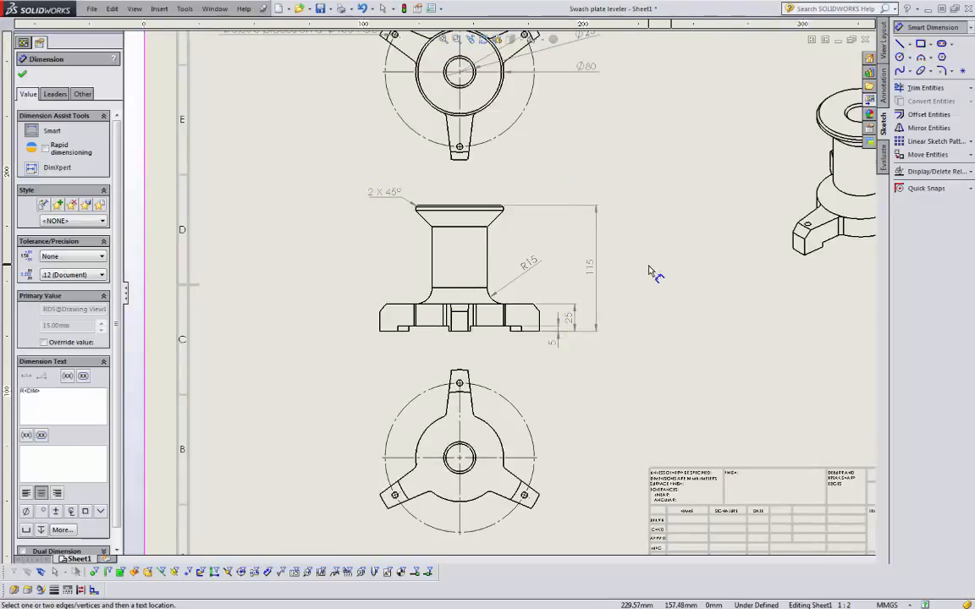
scroll(651, 272, "up", 4)
scroll(688, 282, "down", 2)
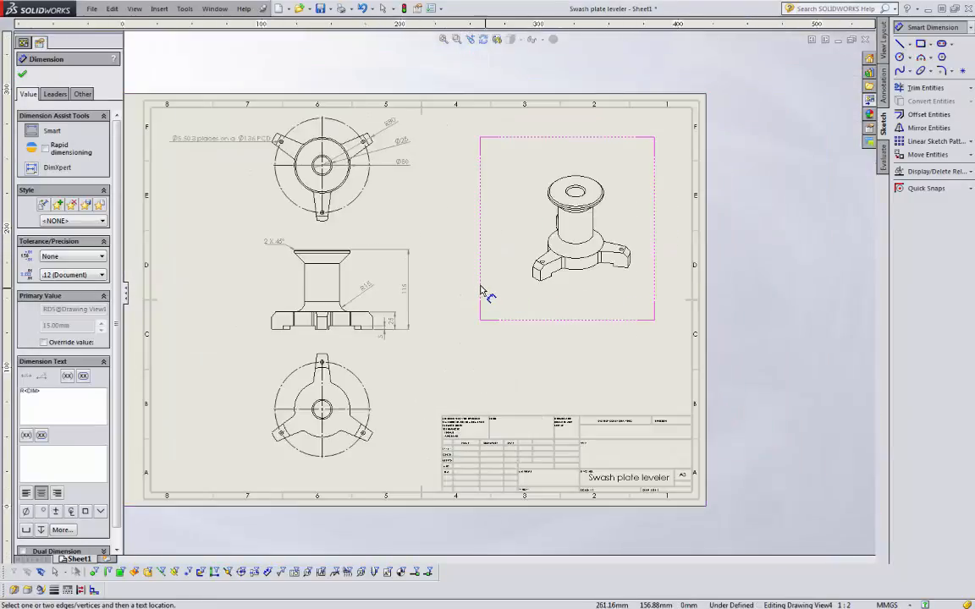
scroll(463, 261, "up", 2)
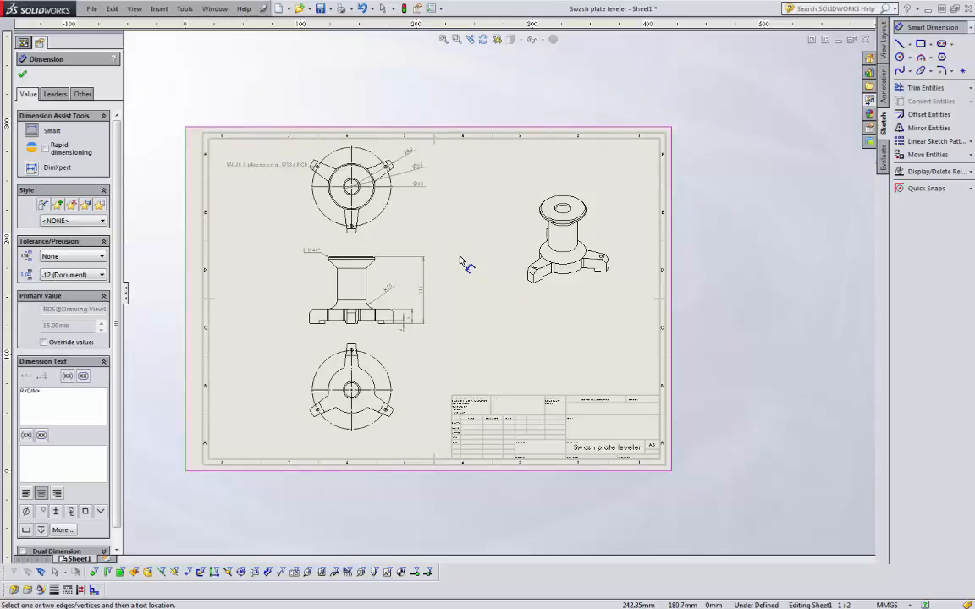
right_click(443, 216)
left_click(491, 257)
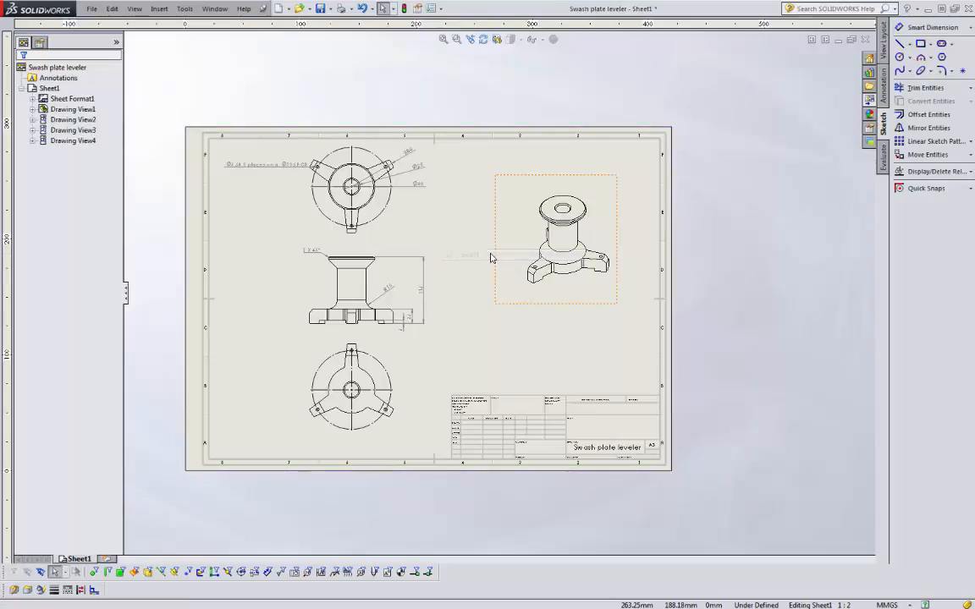
left_click(524, 228)
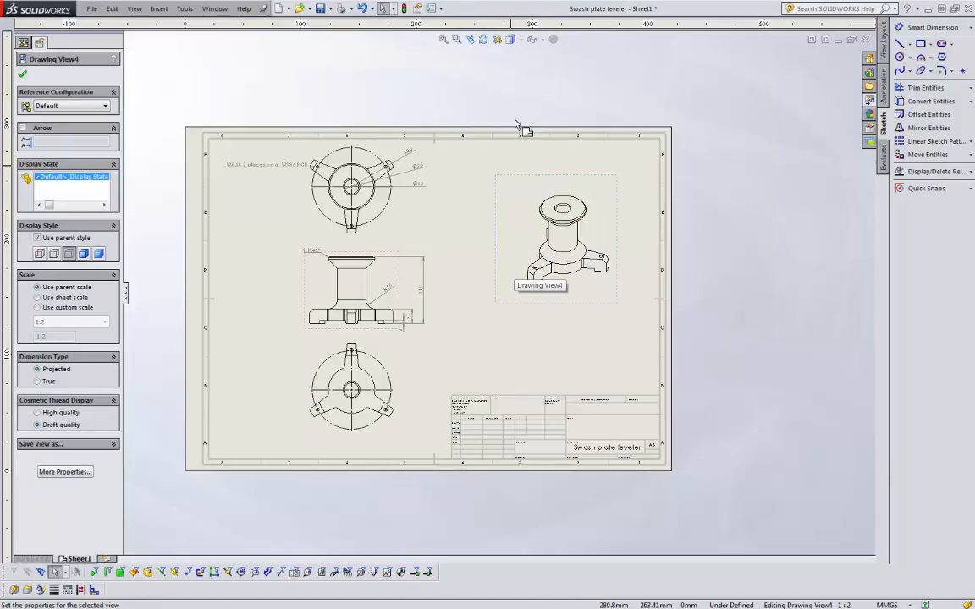
left_click(518, 39)
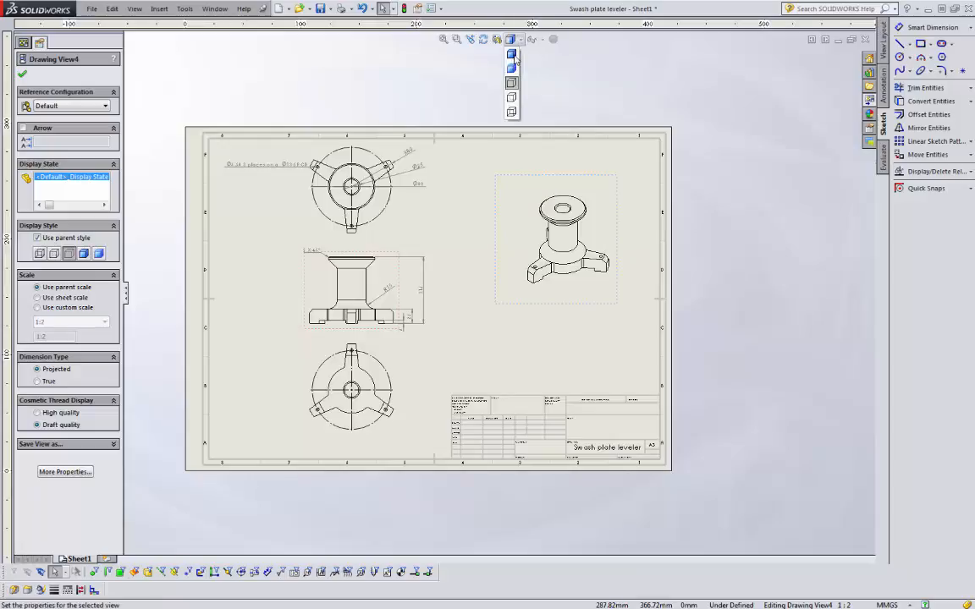
left_click(511, 55)
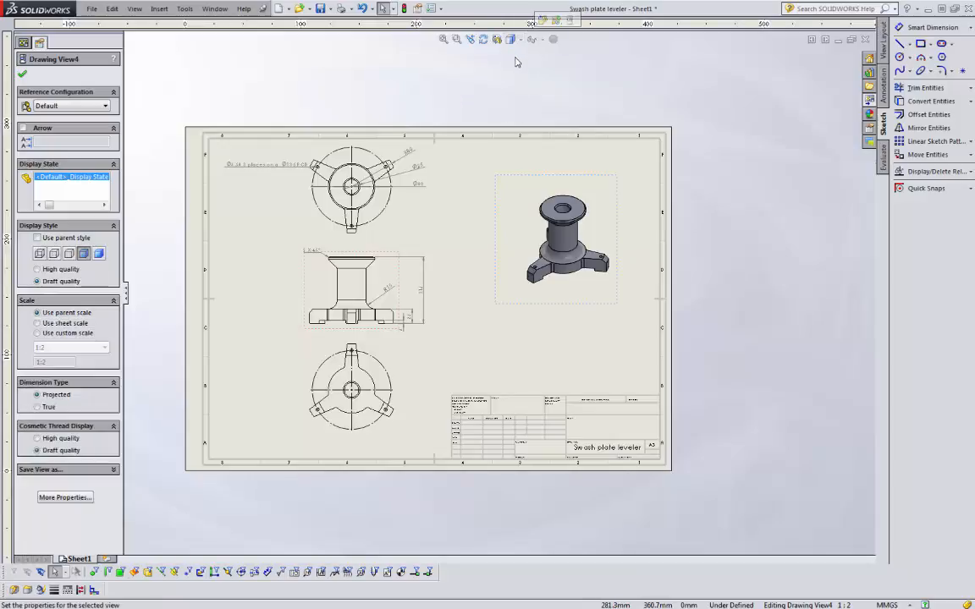
left_click(499, 165)
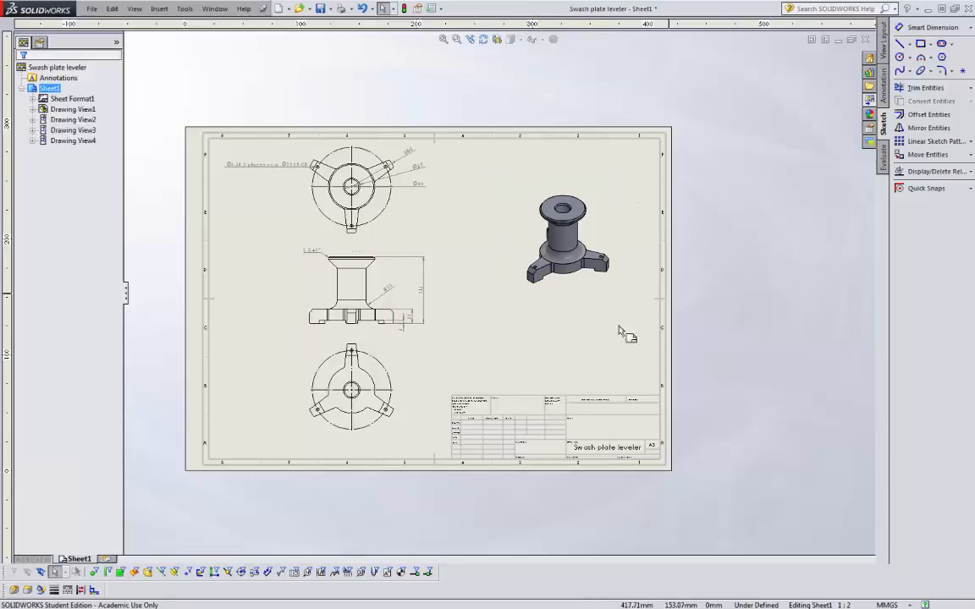
Step: Lower the top view slightly toward the front view and shift the front view with its aligned views slightly left
scroll(540, 323, "down", 1)
scroll(457, 304, "up", 2)
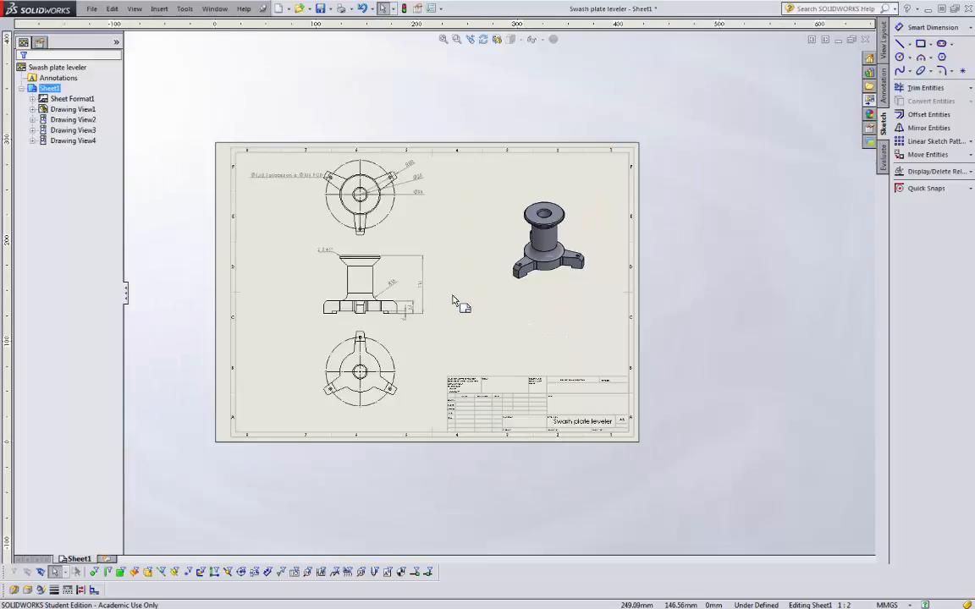
scroll(439, 246, "down", 1)
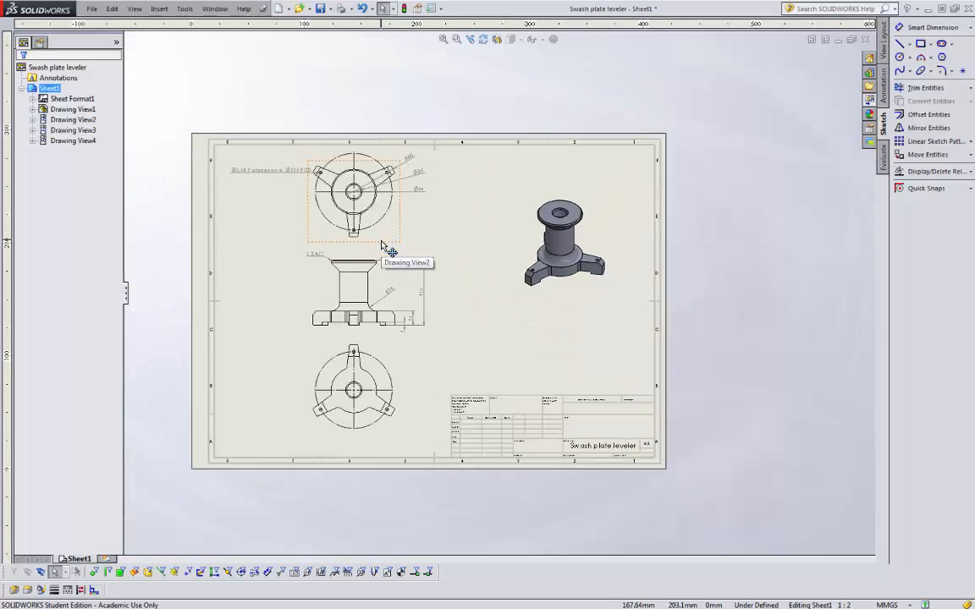
left_click(381, 247)
left_click_drag(381, 245, 382, 248)
left_click(474, 246)
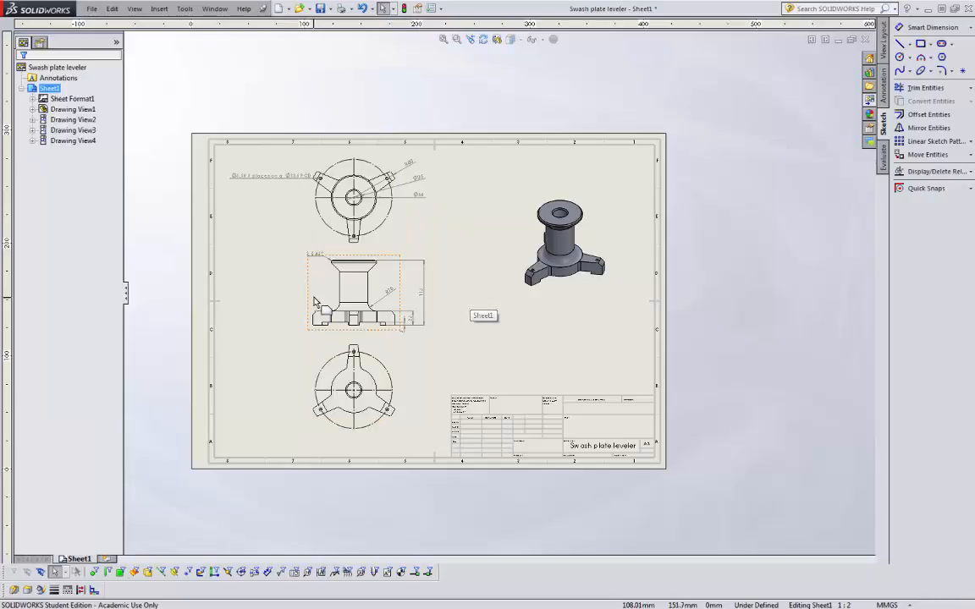
left_click_drag(308, 293, 297, 293)
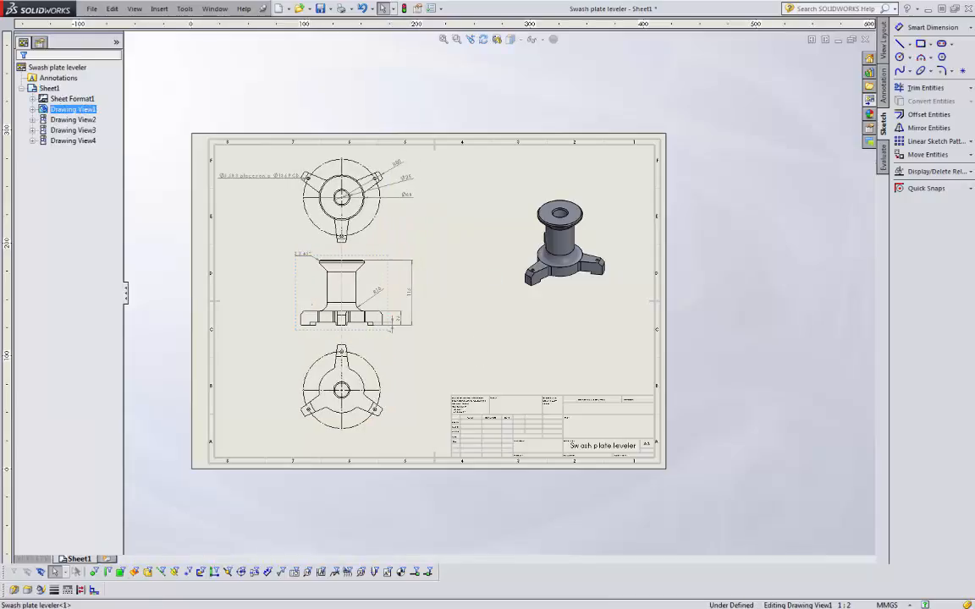
left_click(464, 252)
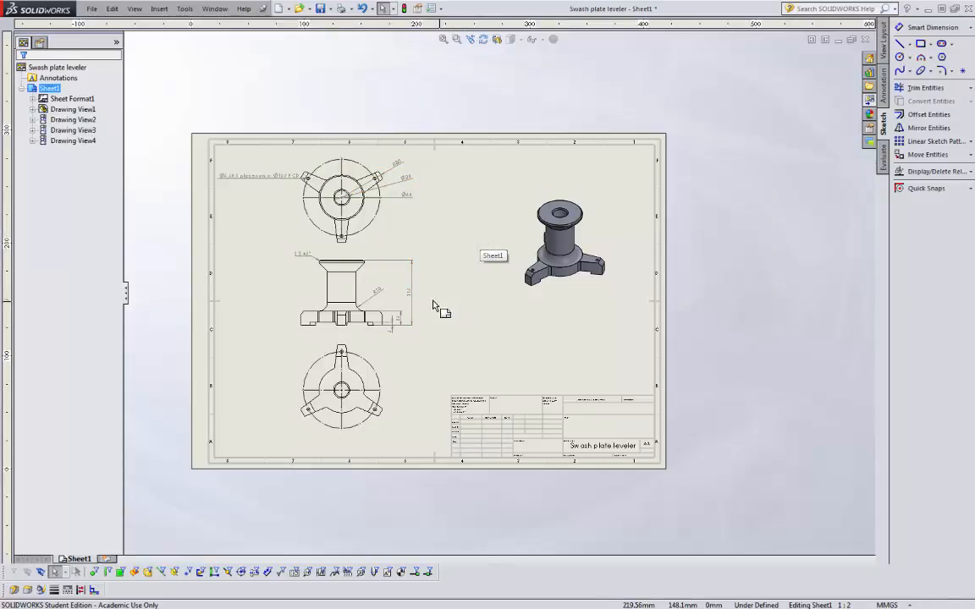
scroll(442, 306, "down", 6)
scroll(441, 308, "down", 2)
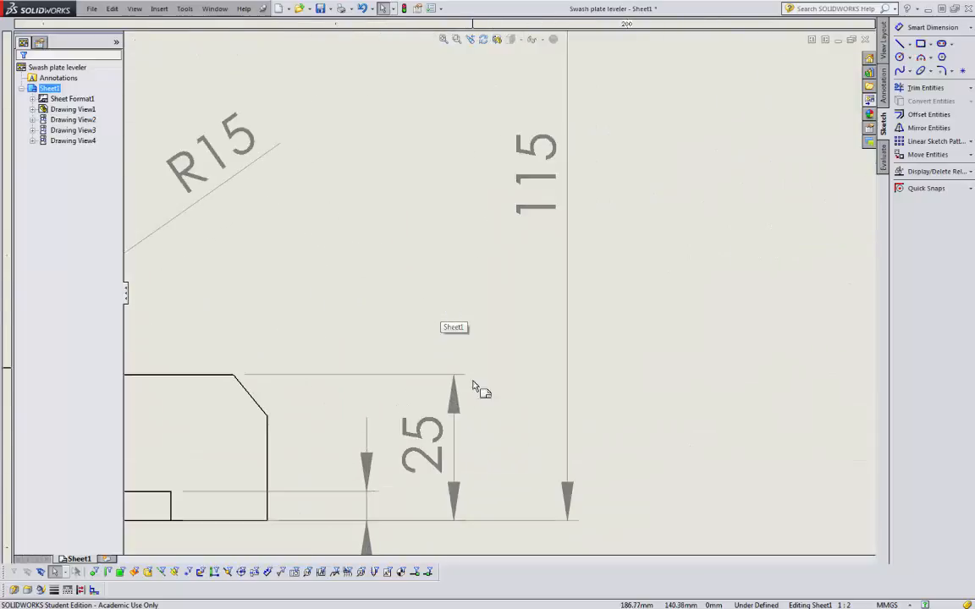
left_click(455, 414)
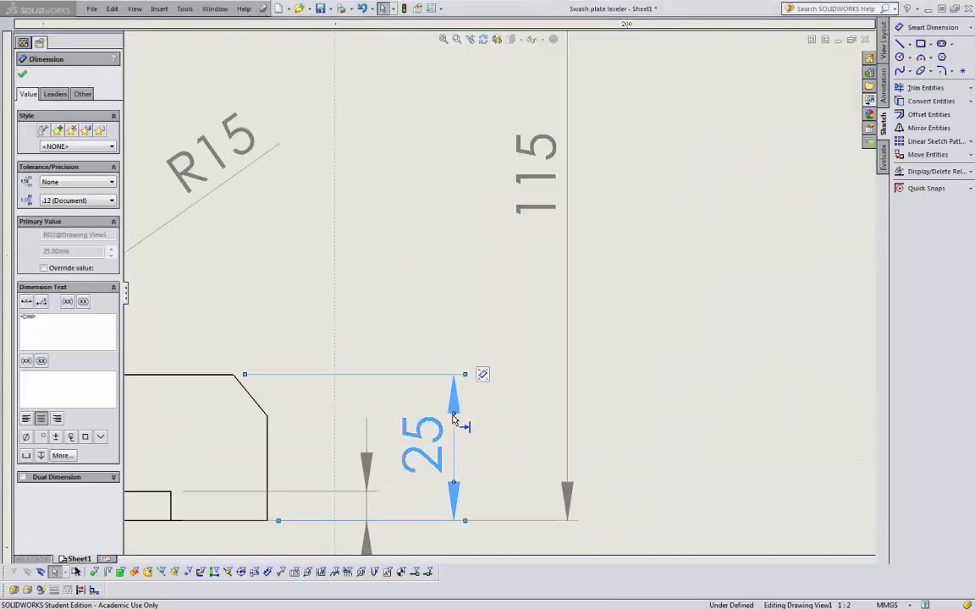
left_click(454, 414)
left_click(457, 343)
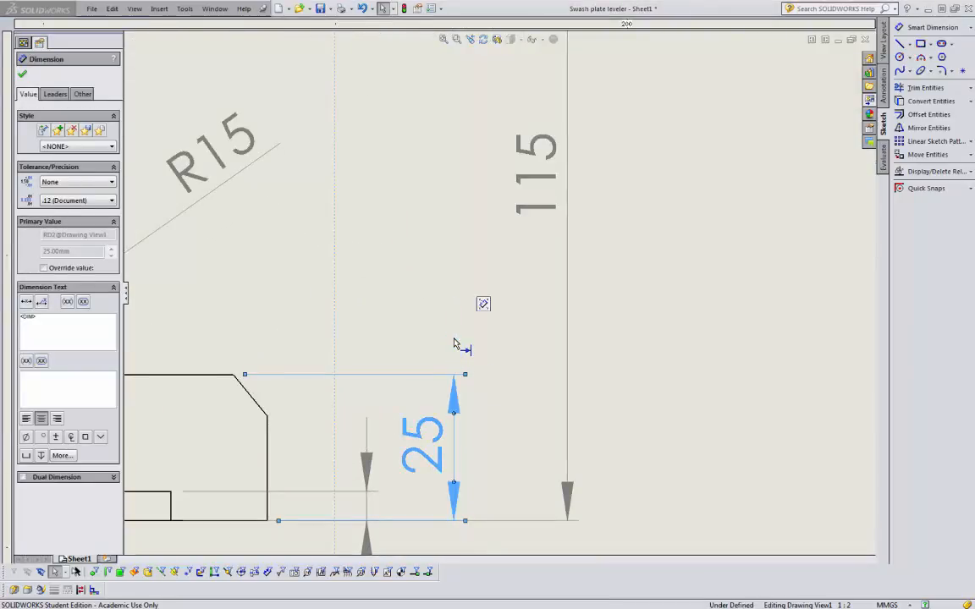
left_click(472, 426)
Step: Try placing the 5 mm notch dimension inside the base outline at the front view's right foot
scroll(476, 427, "up", 3)
left_click(422, 395)
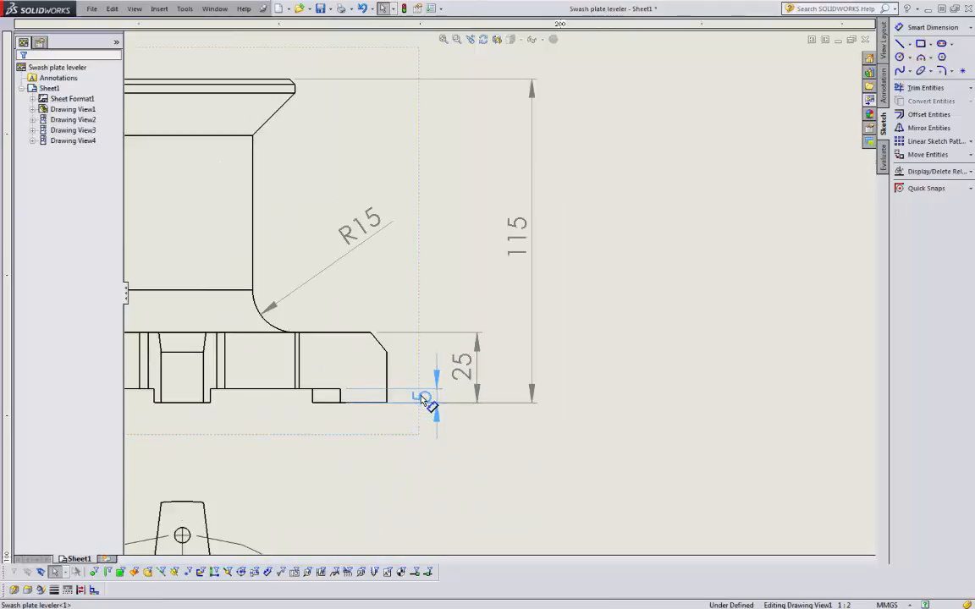
left_click_drag(422, 396, 361, 382)
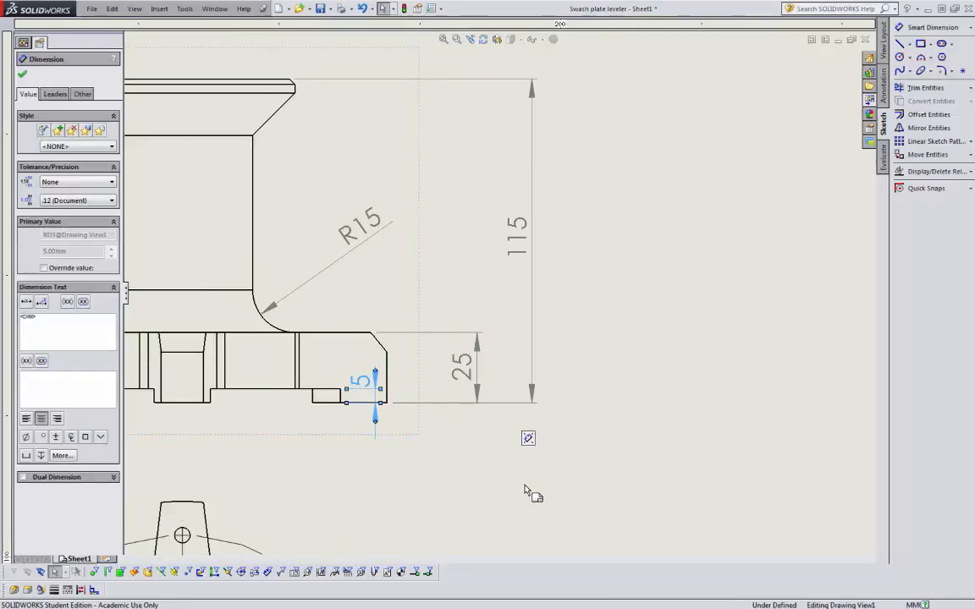
left_click(525, 491)
scroll(527, 492, "up", 4)
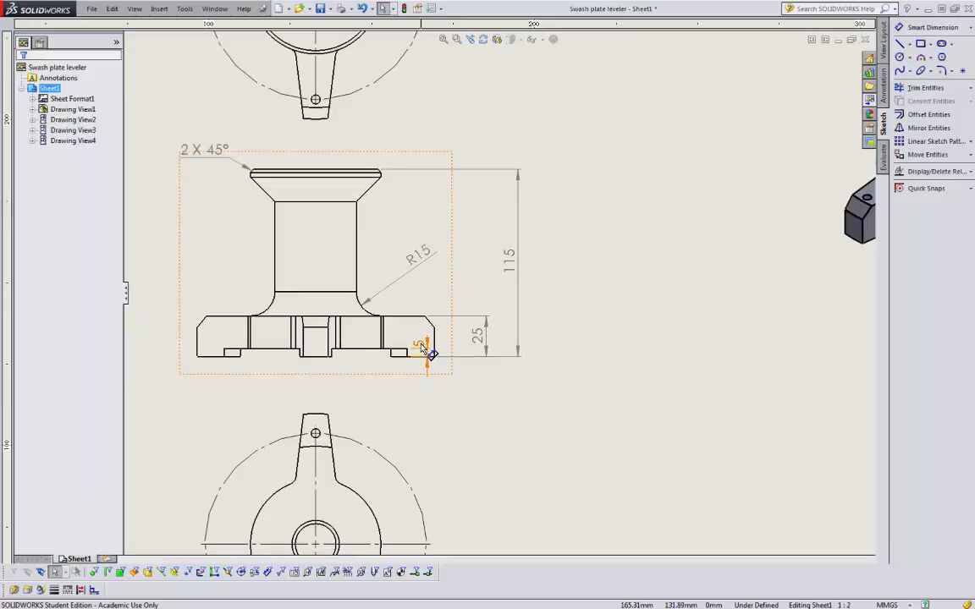
Step: Move the 5 mm notch dimension outside the base, between the outline and the 25 mm dimension, with its text below the base line
left_click_drag(421, 343, 453, 377)
left_click(419, 368)
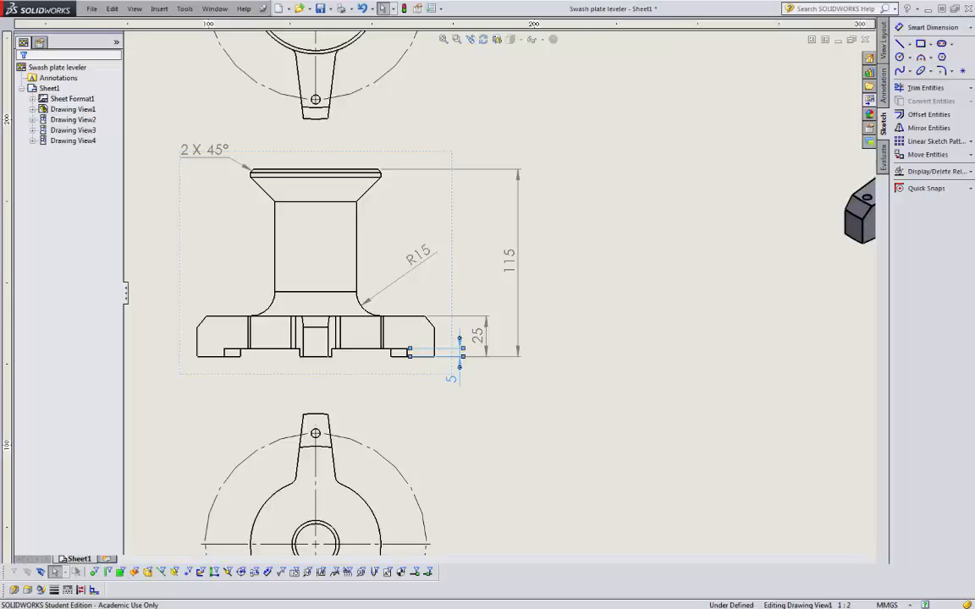
left_click(518, 402)
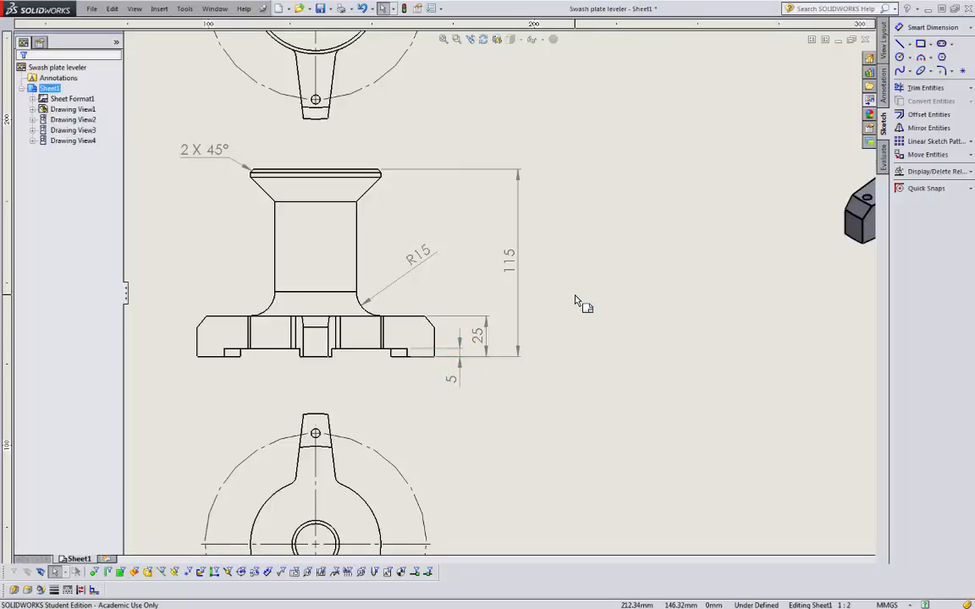
scroll(601, 298, "up", 2)
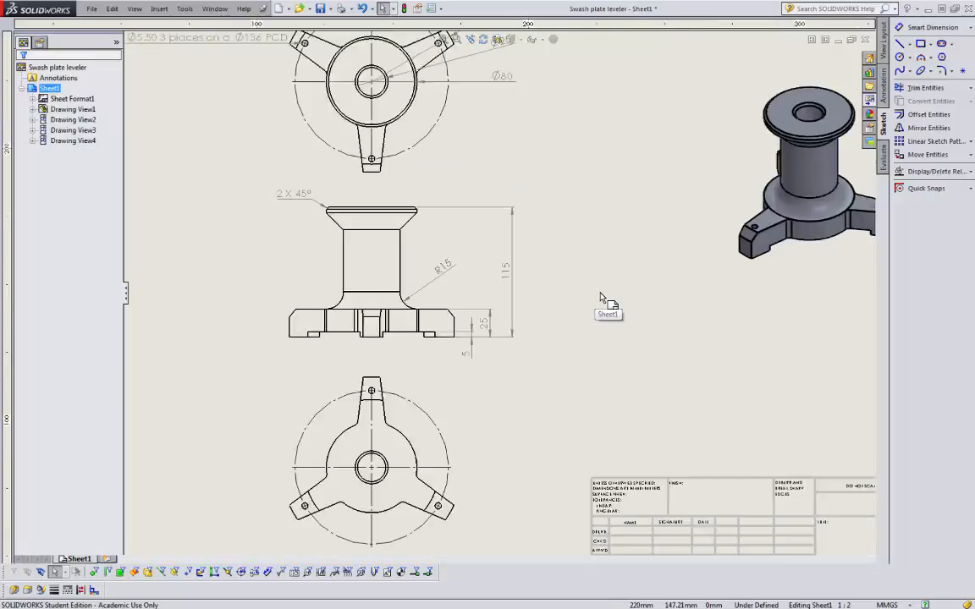
scroll(601, 298, "up", 3)
scroll(504, 288, "down", 4)
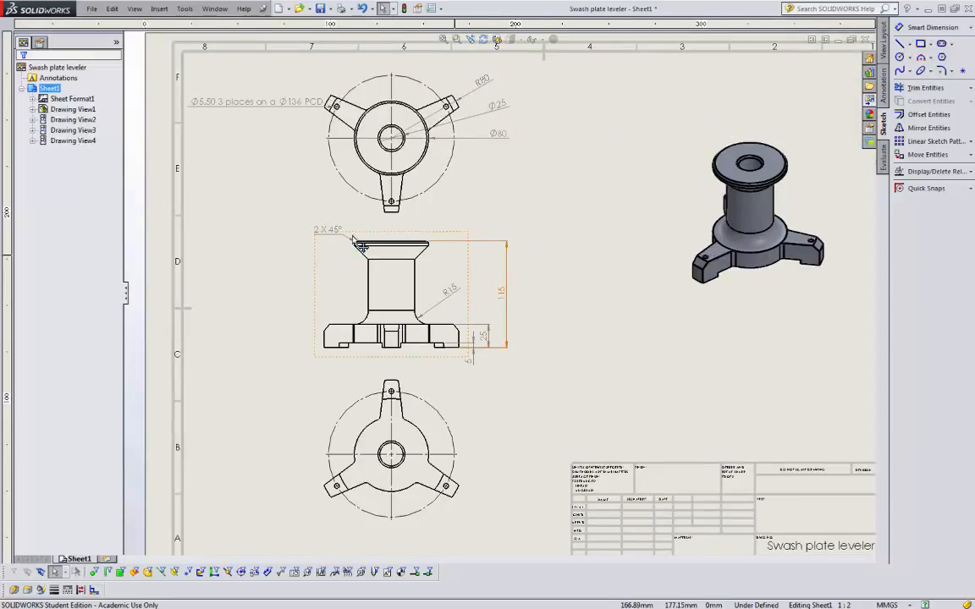
scroll(626, 270, "up", 3)
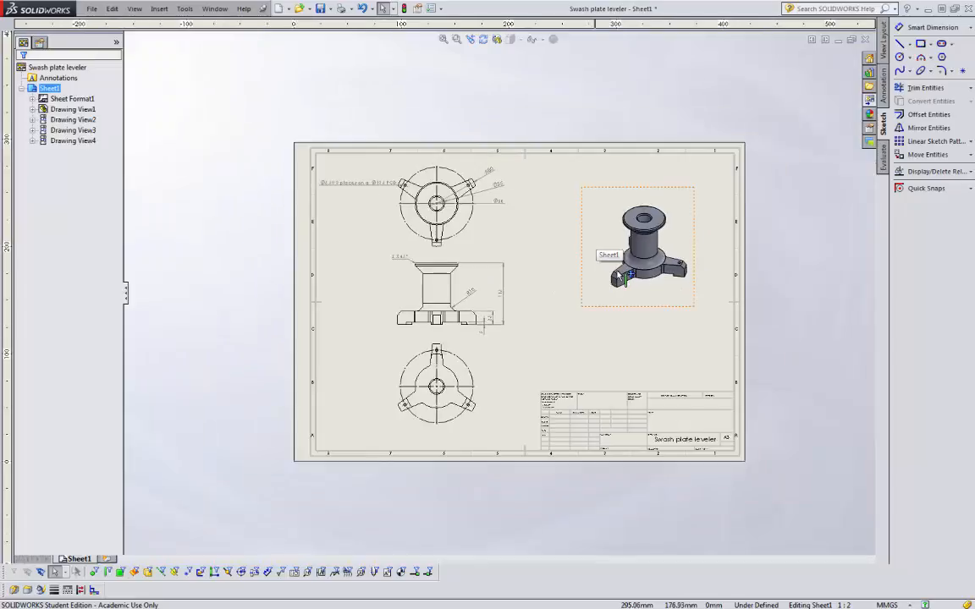
scroll(628, 274, "down", 2)
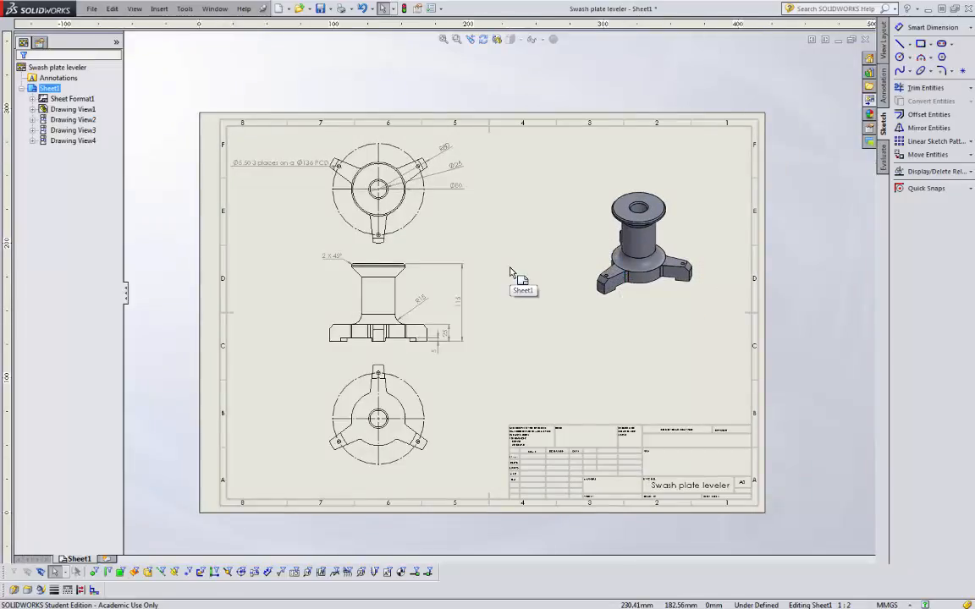